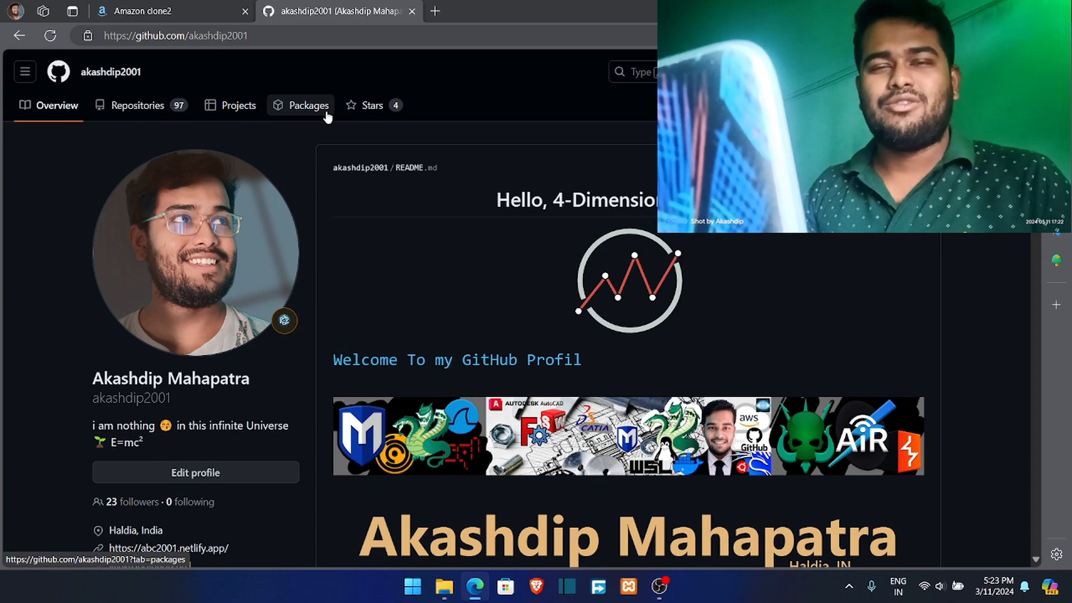
scroll(474, 285, "down", 1)
scroll(475, 291, "down", 6)
scroll(475, 291, "up", 6)
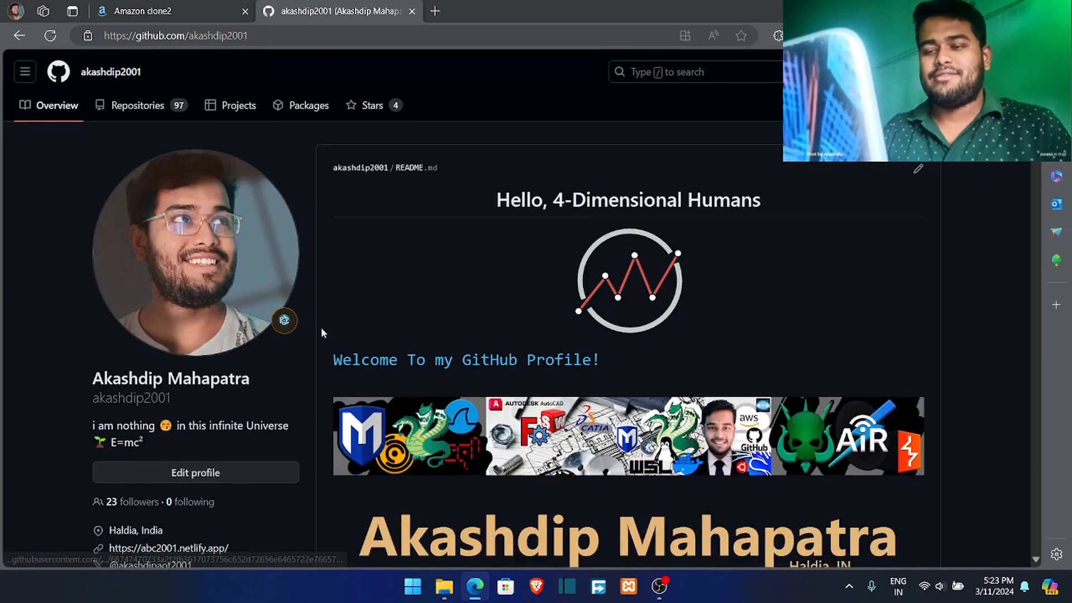
scroll(390, 298, "down", 4)
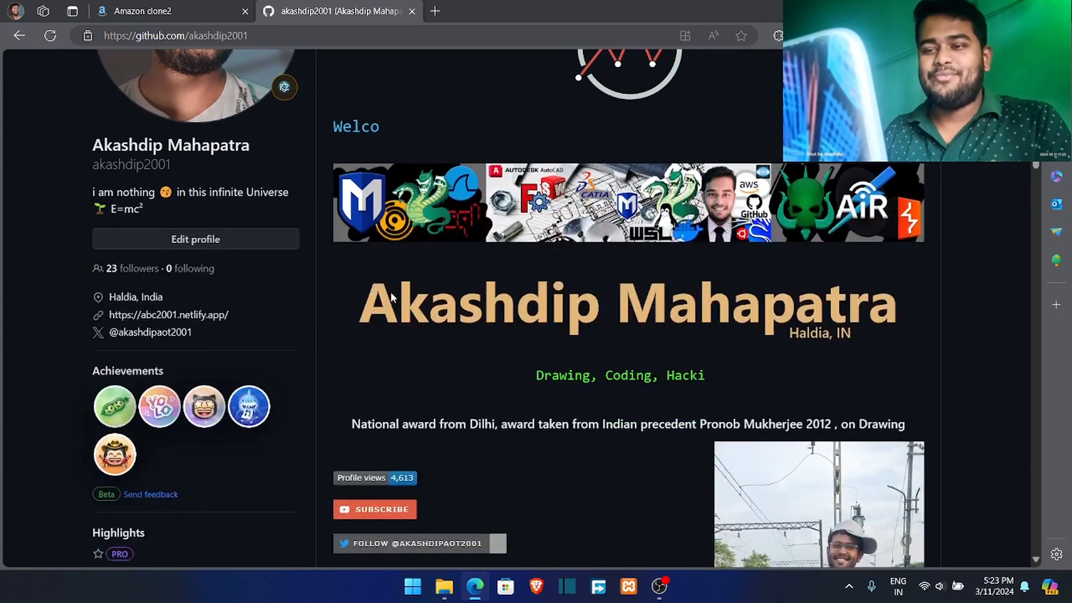
scroll(390, 291, "up", 4)
scroll(416, 223, "down", 1)
scroll(416, 224, "up", 1)
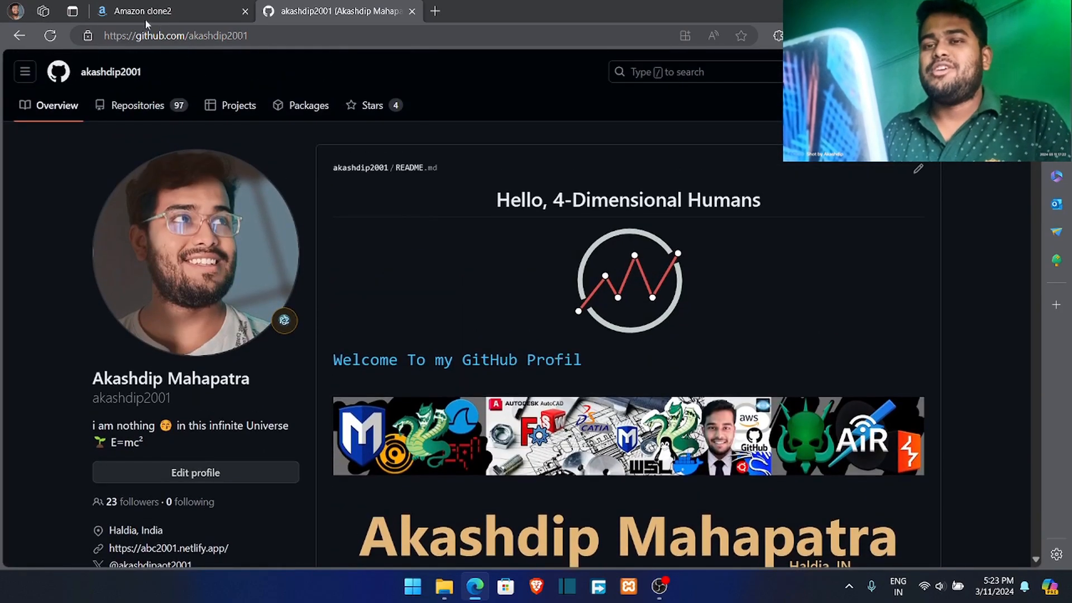
- Switch to the Amazon clone2 page and look it over from the header to the footer
left_click(139, 12)
scroll(498, 385, "down", 3)
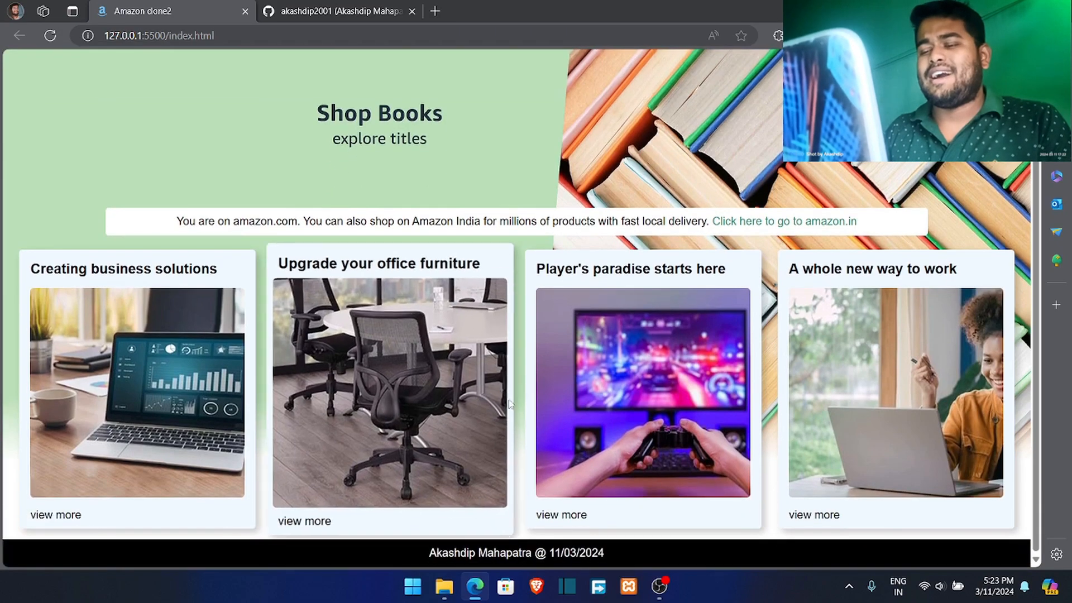
left_click_drag(532, 553, 609, 555)
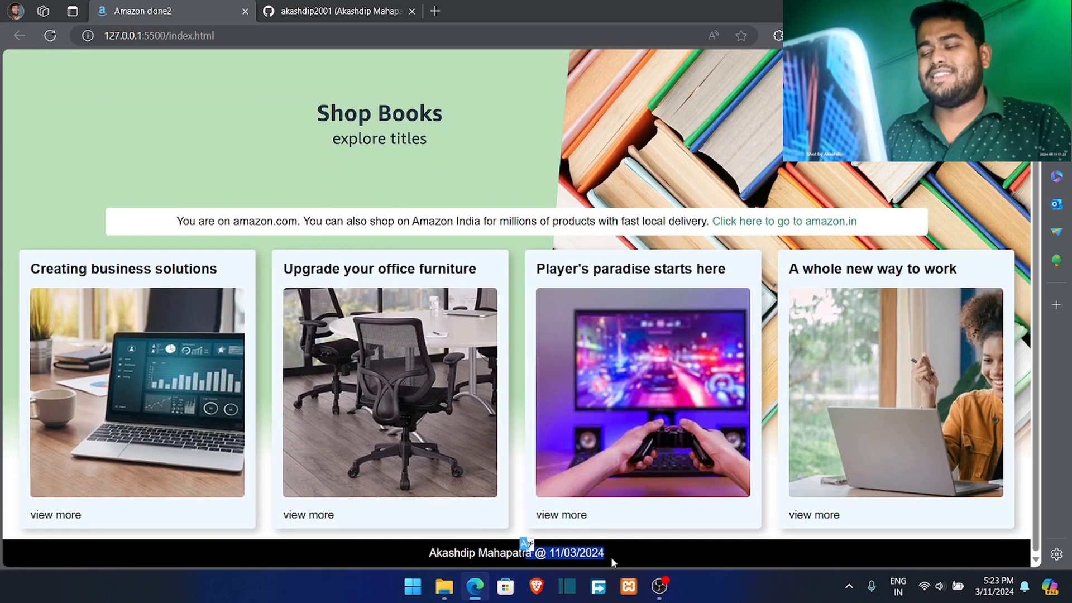
scroll(615, 506, "up", 3)
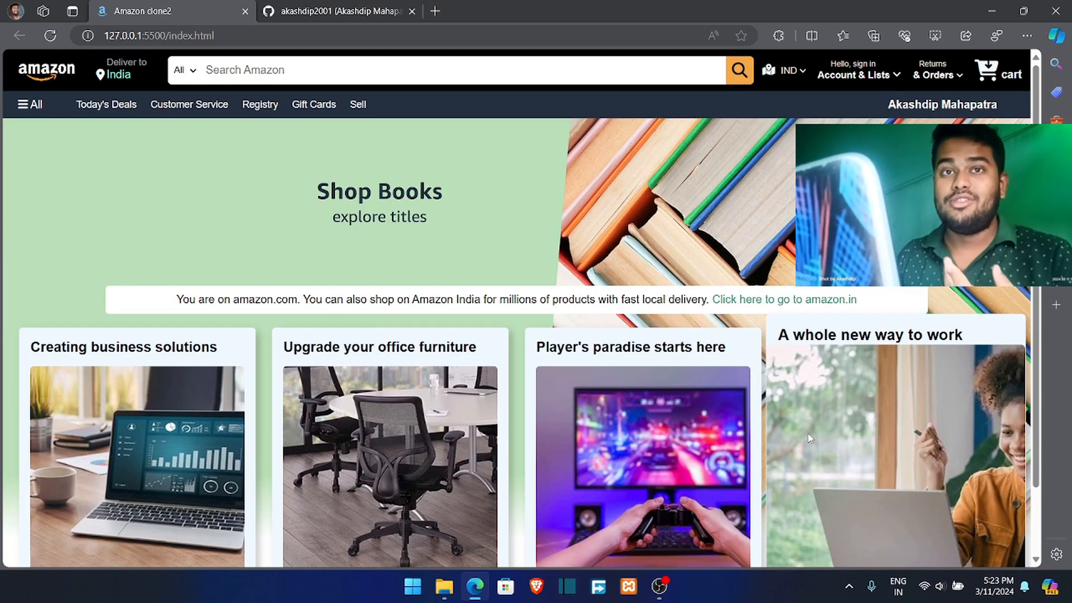
scroll(557, 445, "down", 3)
scroll(694, 218, "up", 3)
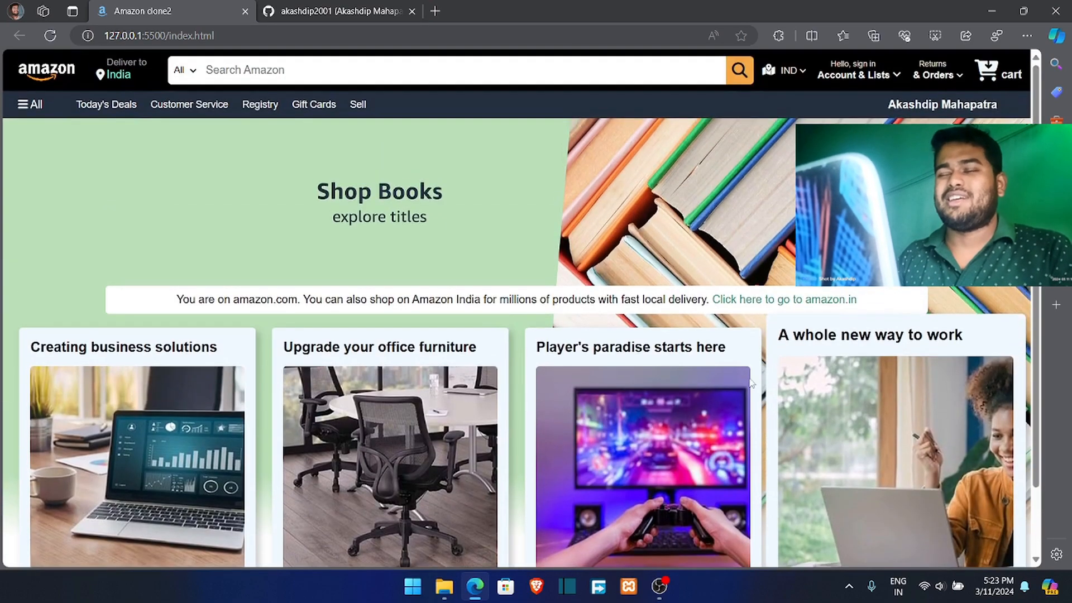
- Review the Amazon clone2 page's mobile layout at Samsung Galaxy S8+ dimensions in the developer tools and return to the desktop layout
right_click(694, 218)
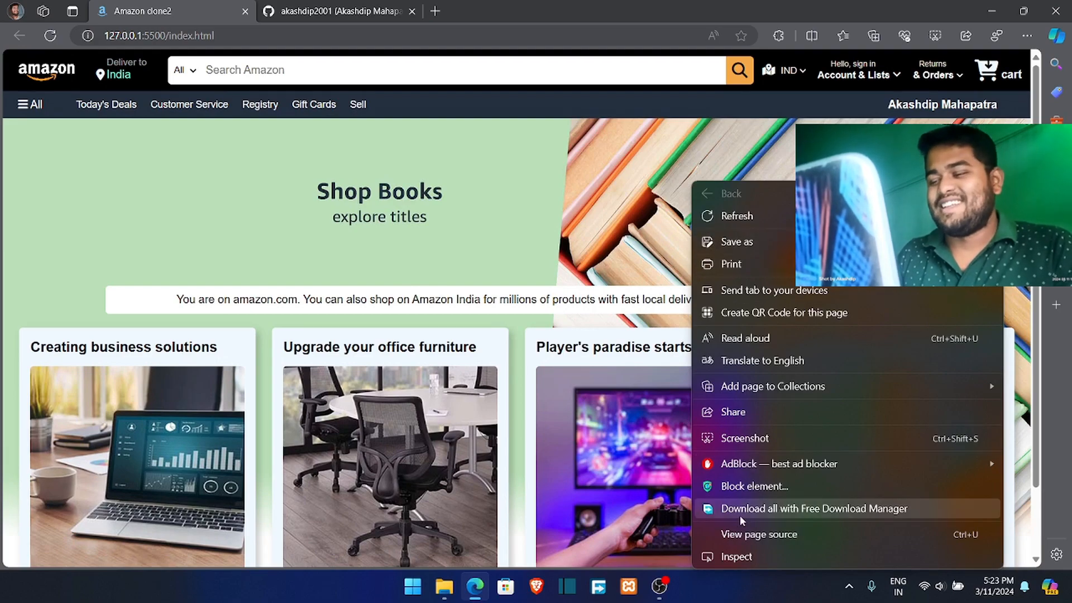
key("Escape")
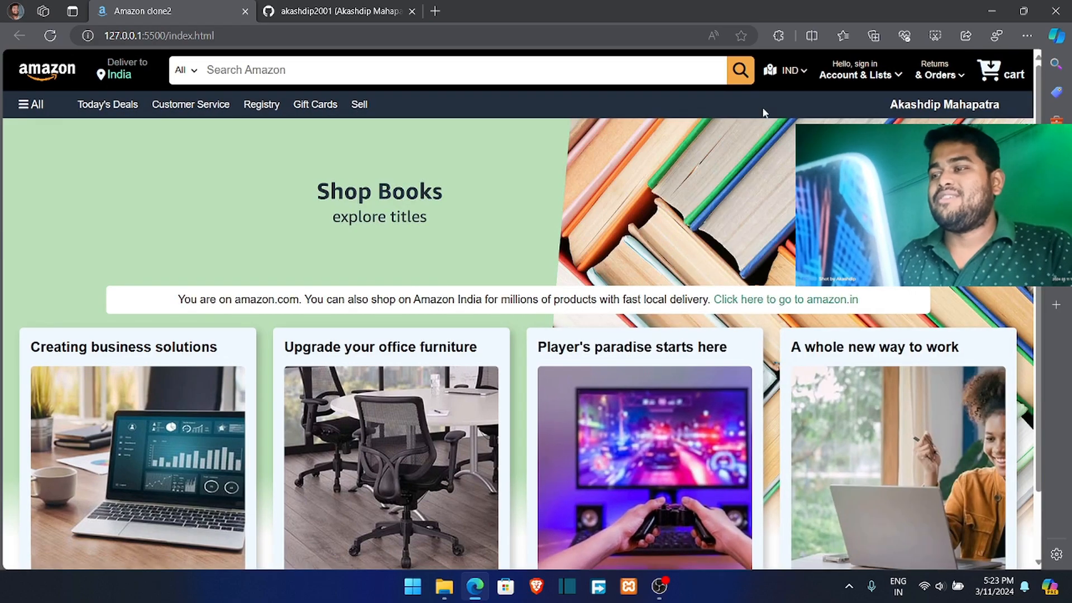
key("ctrl+shift+i")
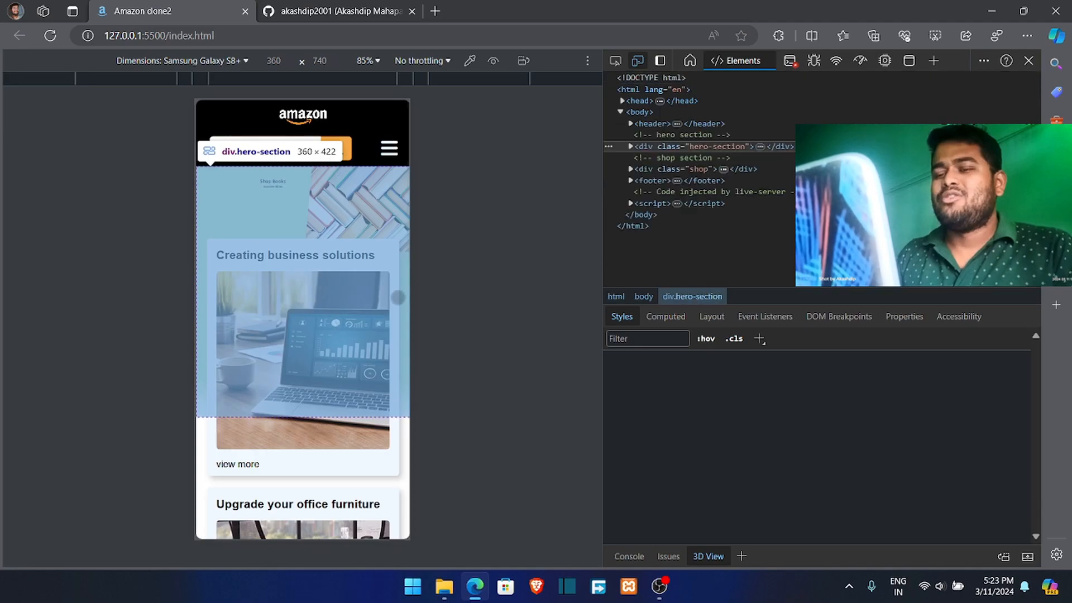
scroll(398, 329, "down", 3)
scroll(399, 330, "down", 10)
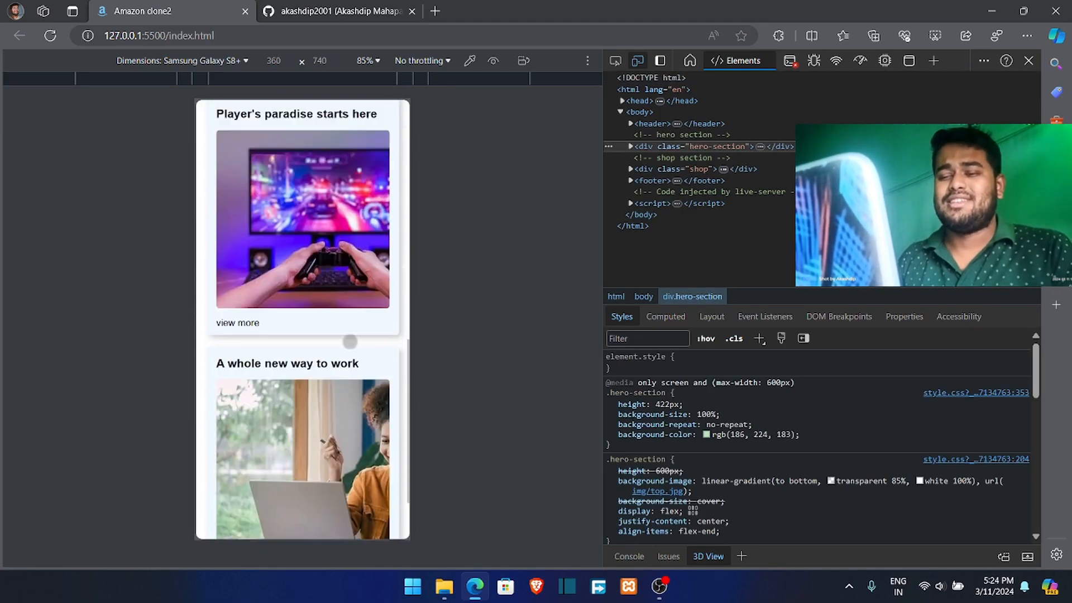
scroll(350, 341, "up", 15)
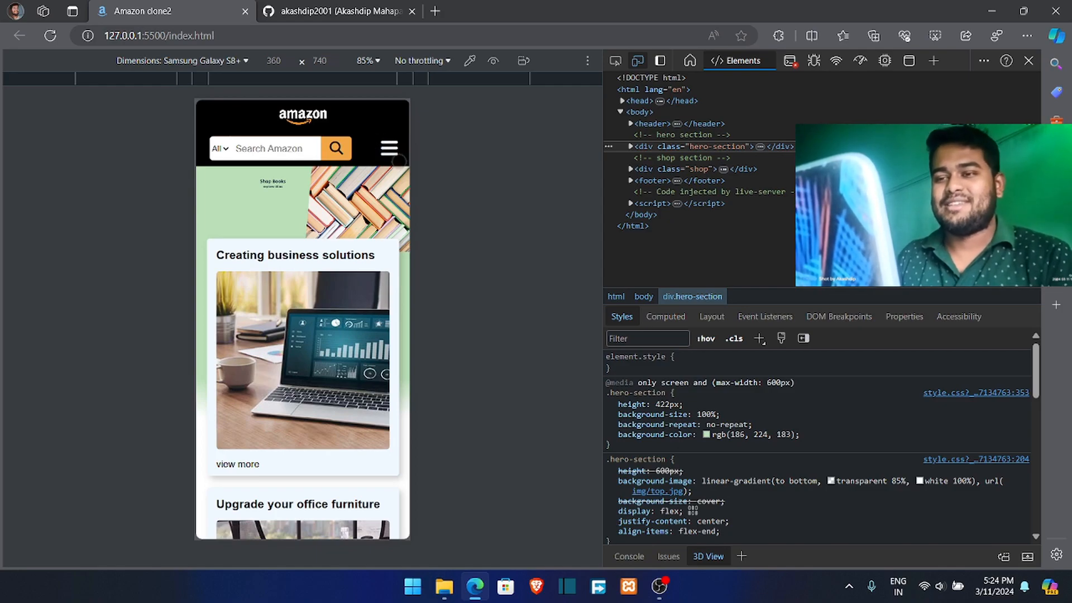
left_click(1029, 61)
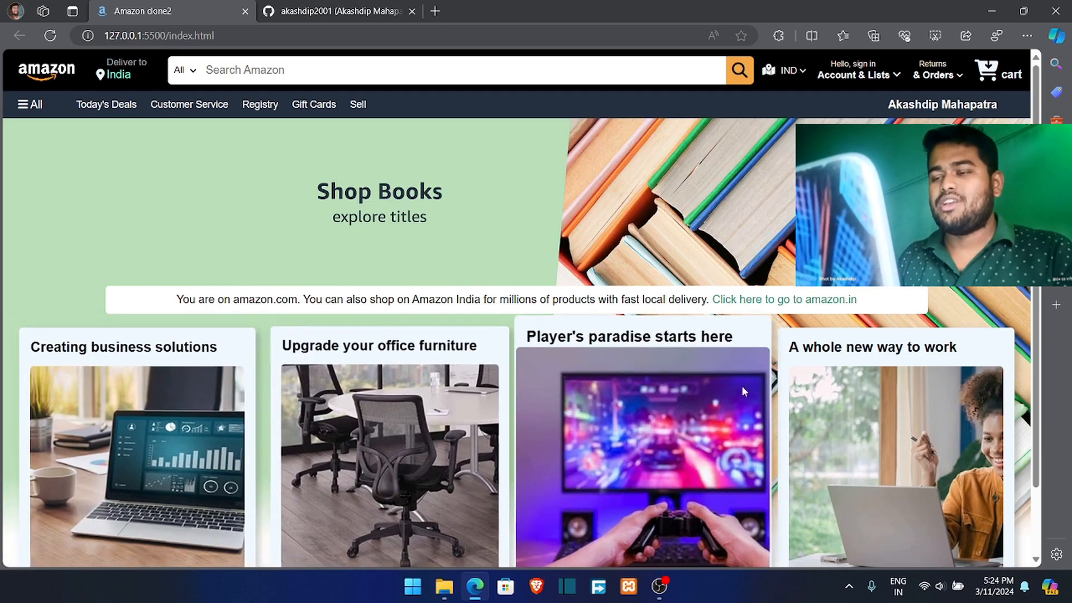
scroll(548, 368, "down", 2)
scroll(554, 446, "up", 2)
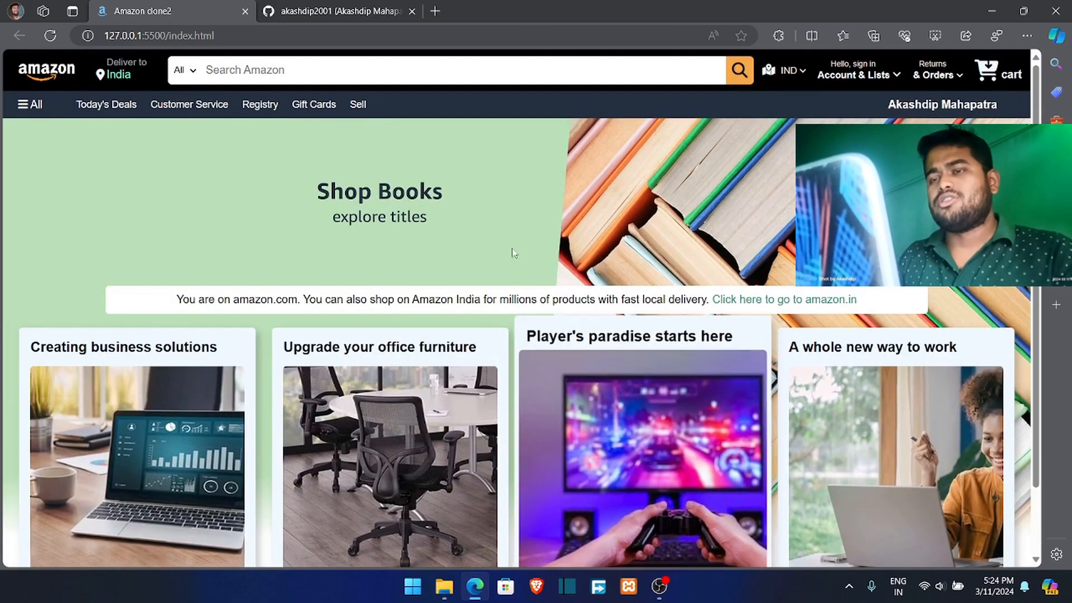
- Switch from the browser to the File Explorer window showing the amazon clone 2 project folder
left_click(384, 12)
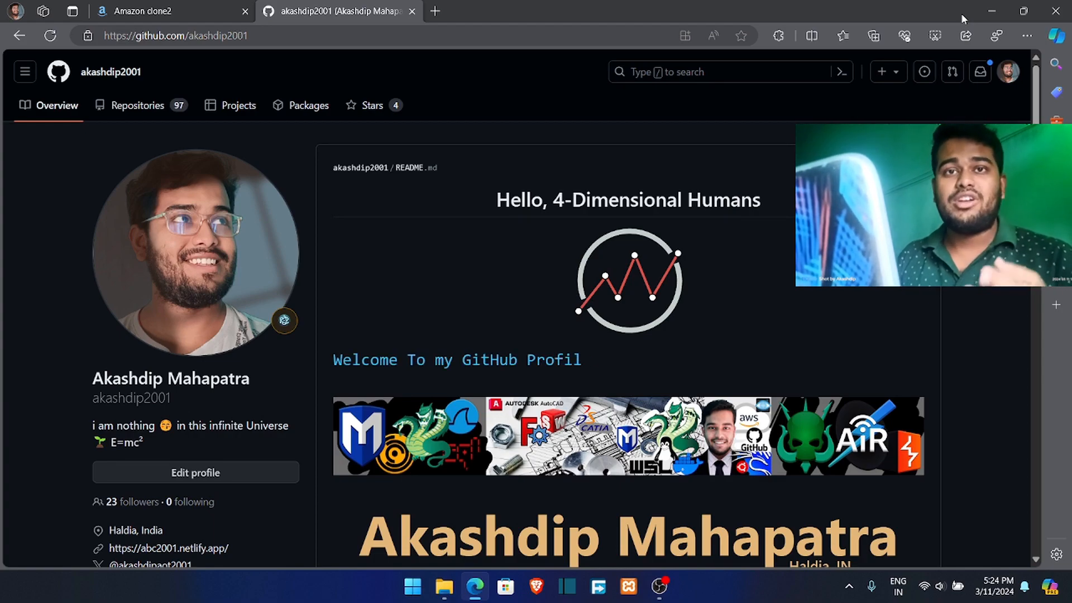
left_click(992, 10)
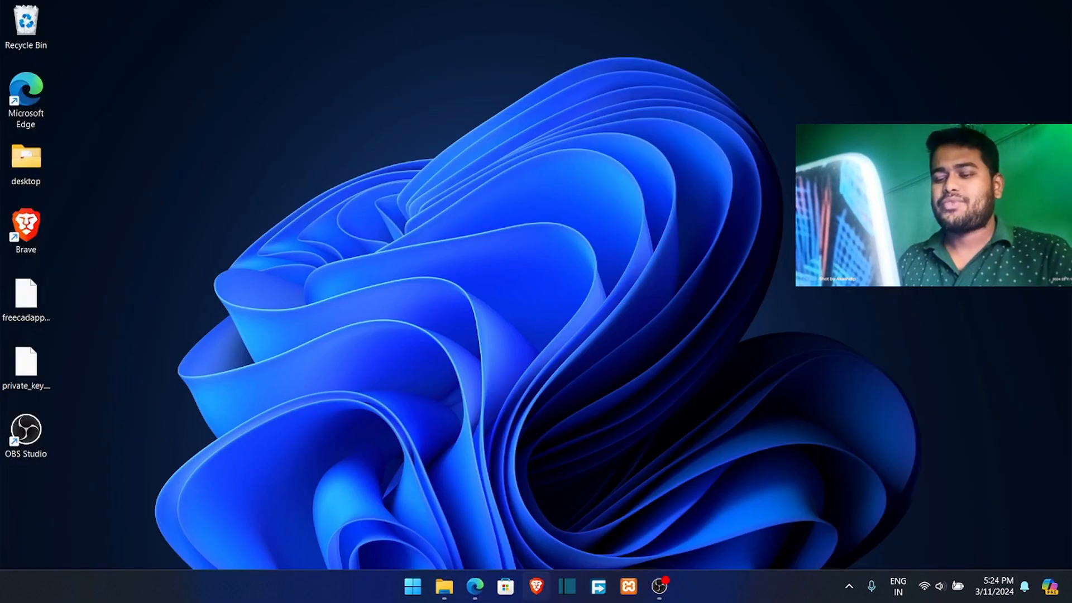
mouse_move(444, 586)
left_click(422, 516)
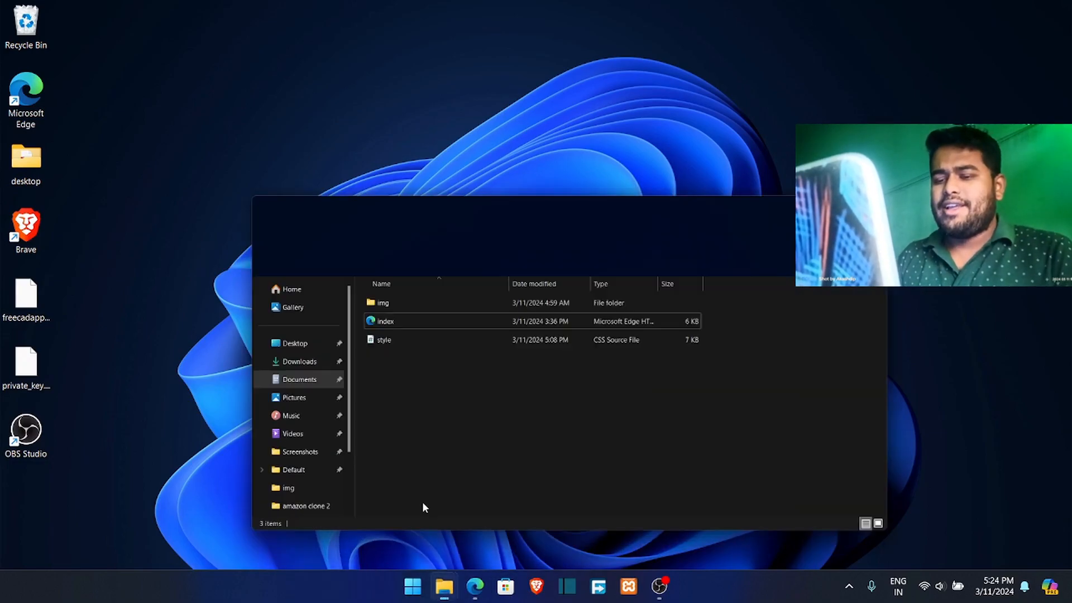
left_click_drag(456, 367, 360, 229)
left_click_drag(425, 340, 366, 232)
left_click(407, 349)
left_click_drag(404, 338, 383, 285)
left_click(429, 371)
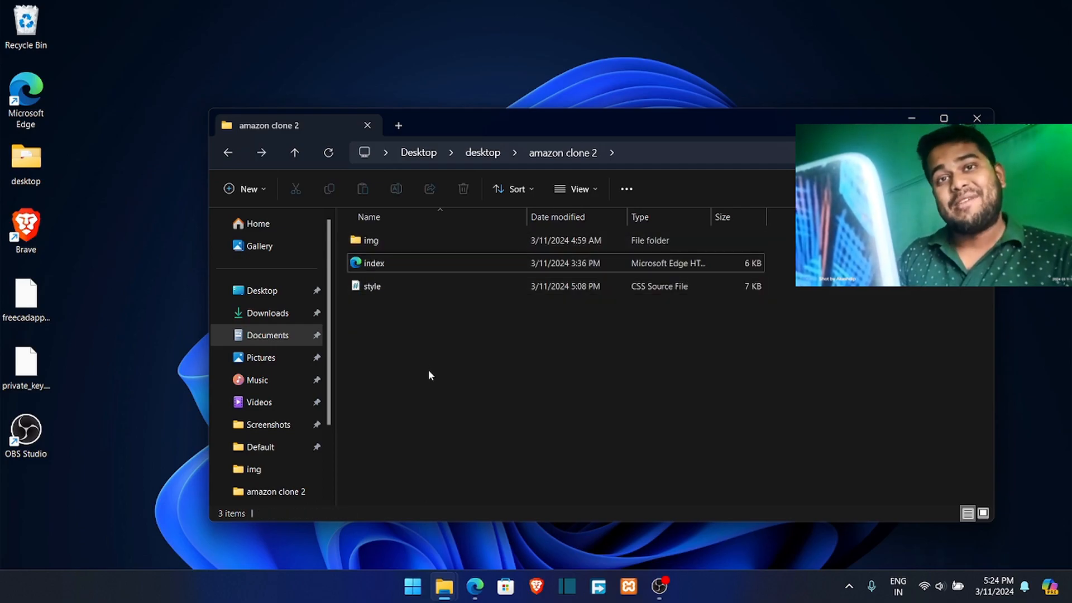
left_click_drag(408, 354, 379, 238)
left_click(419, 343)
- Launch a command prompt in the amazon clone 2 folder and open the folder in VS Code with "code ."
left_click(627, 160)
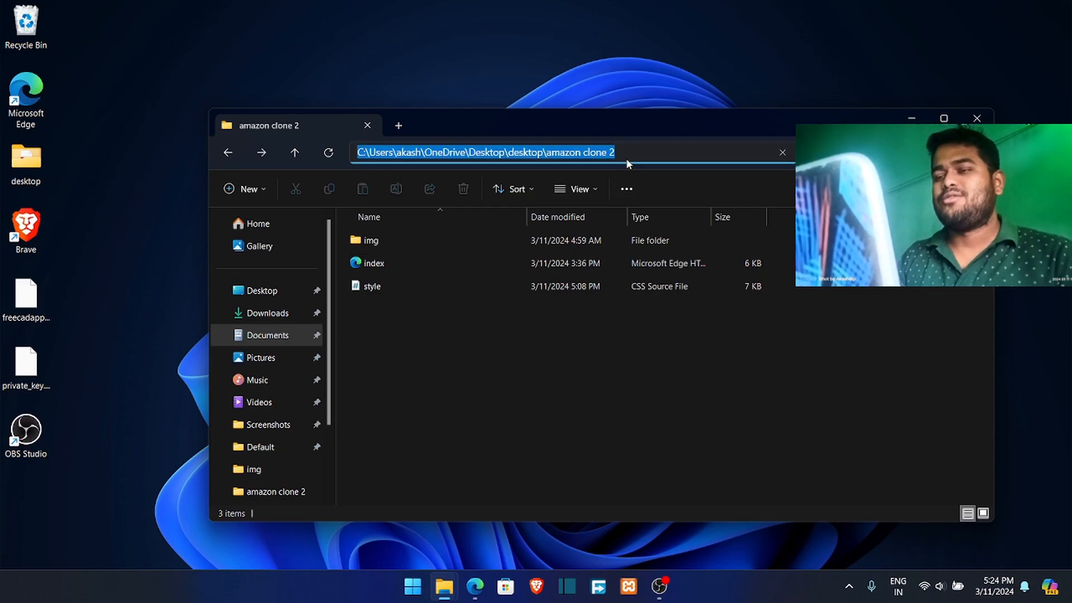
type("c")
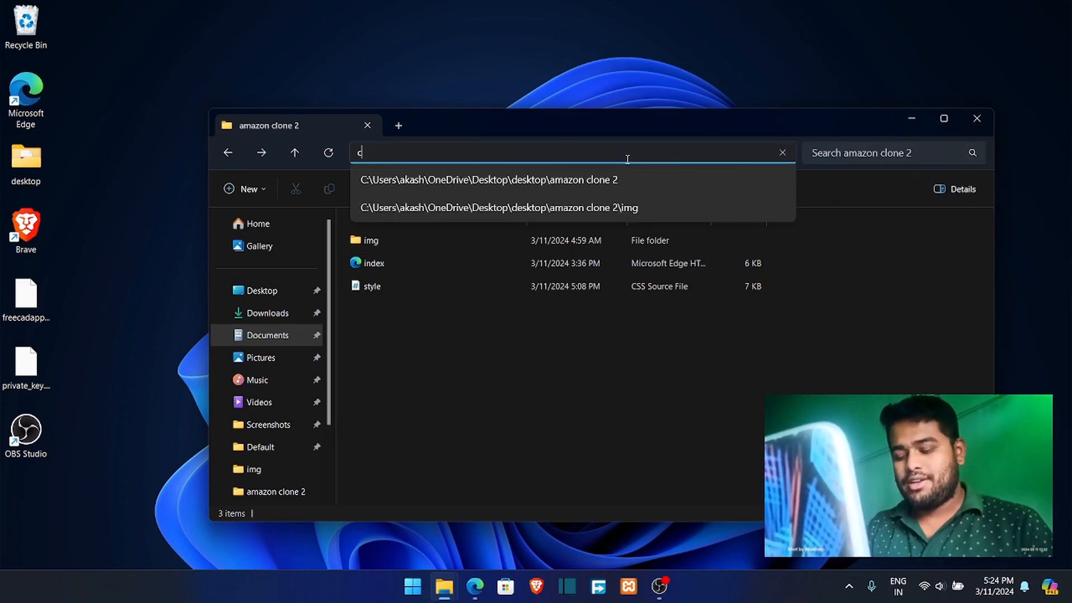
type("md")
key("Return")
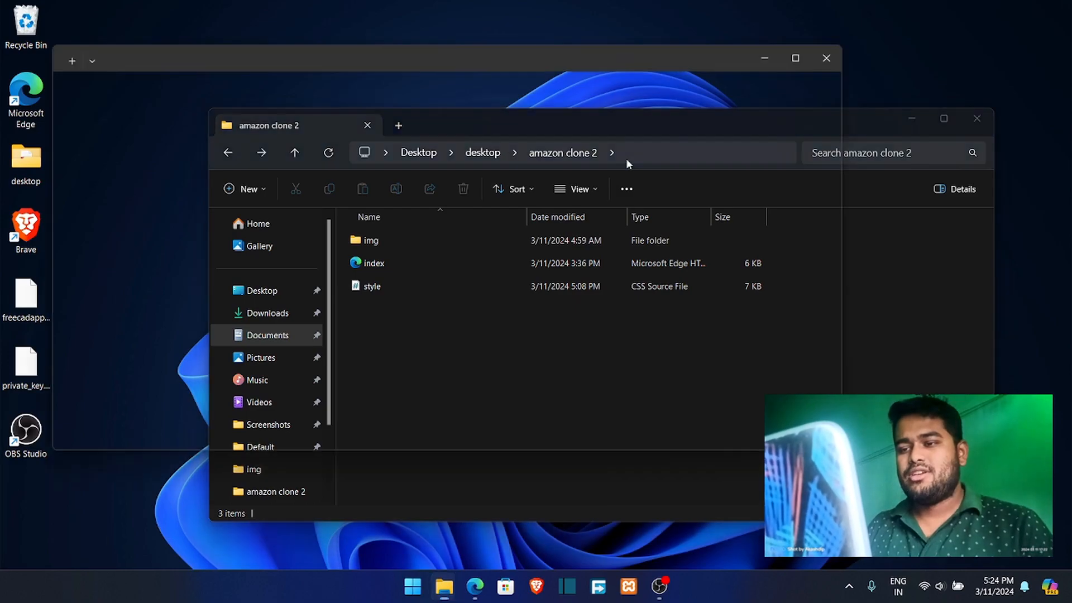
type("code")
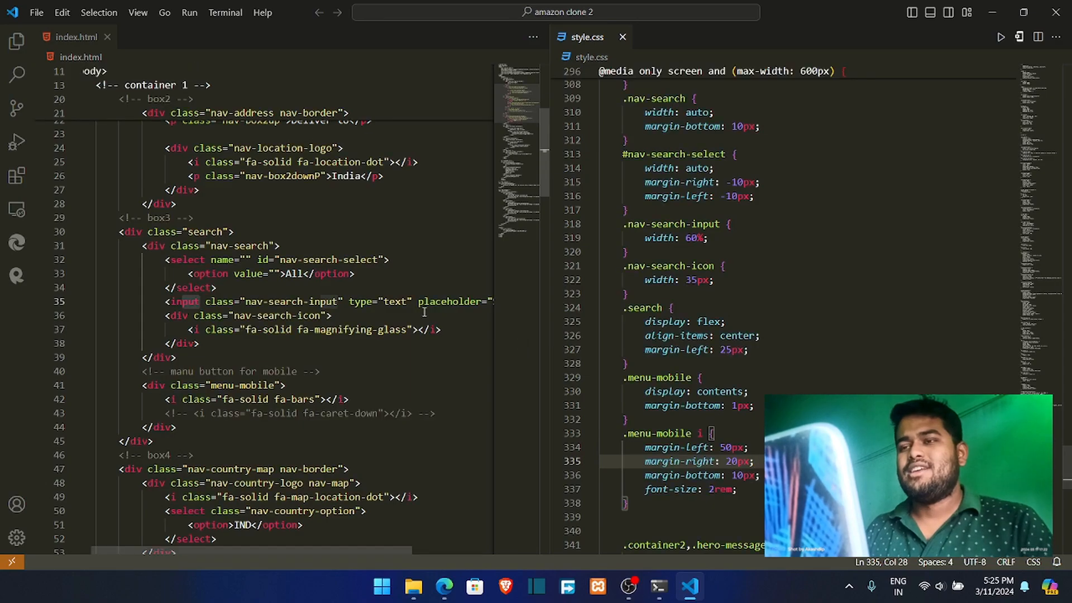
- Look through the code in index.html and the mobile media query in style.css
scroll(371, 337, "down", 3)
scroll(372, 337, "up", 4)
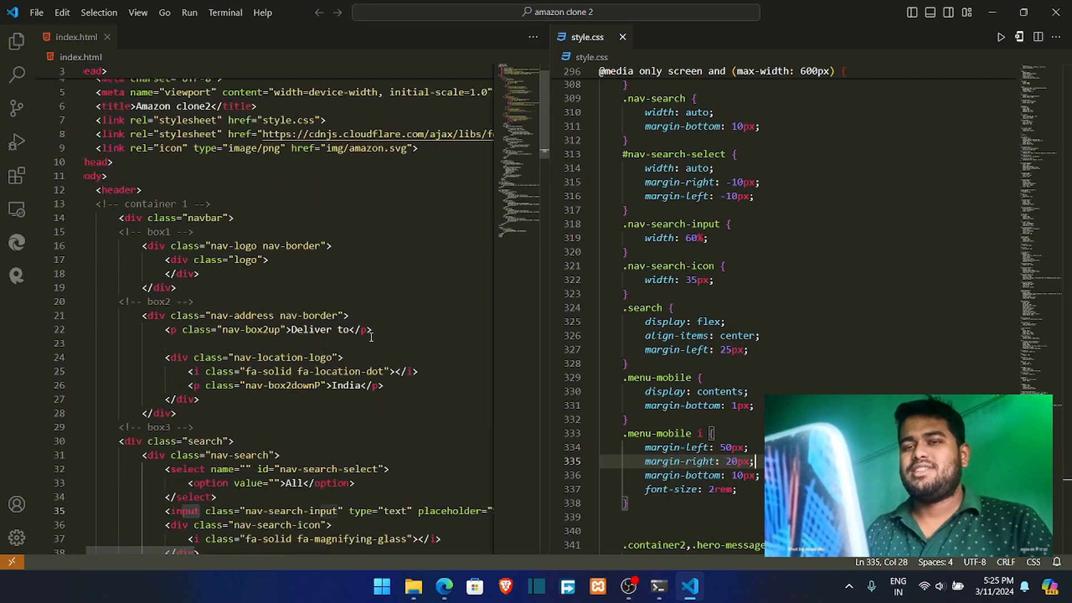
scroll(371, 337, "down", 5)
scroll(733, 308, "up", 5)
scroll(733, 308, "down", 5)
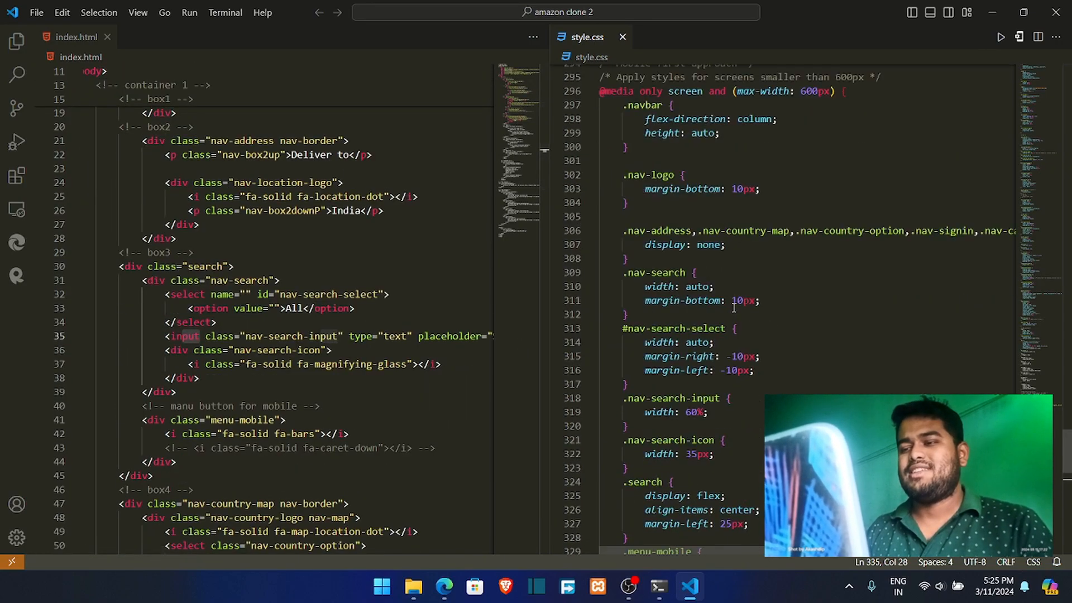
scroll(419, 349, "down", 2)
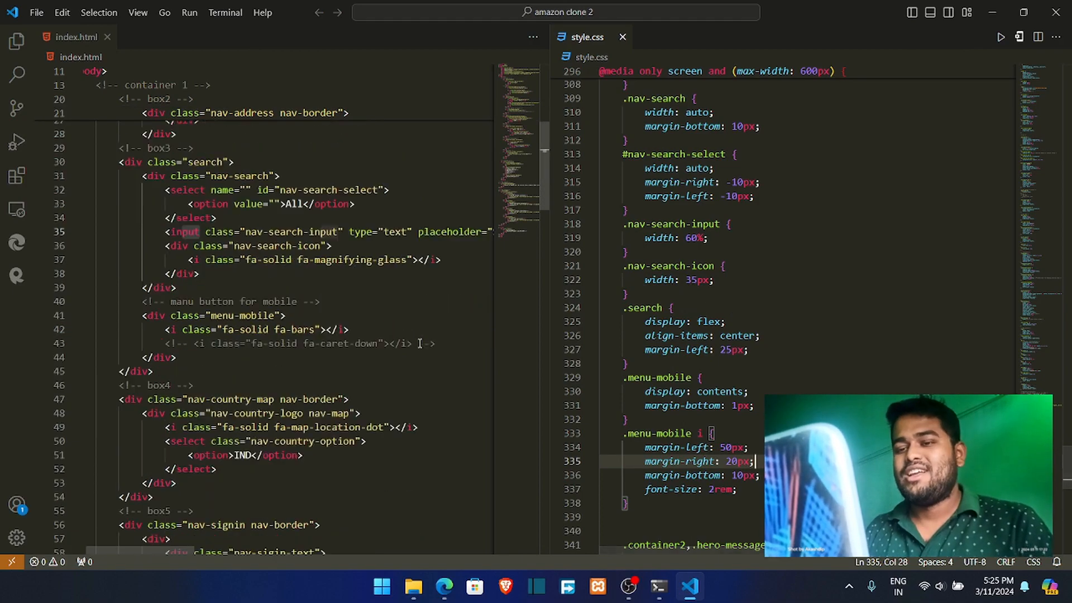
scroll(419, 349, "up", 2)
- Open a new terminal in VS Code, minimize the editor and close the leftover command prompt window
left_click(226, 12)
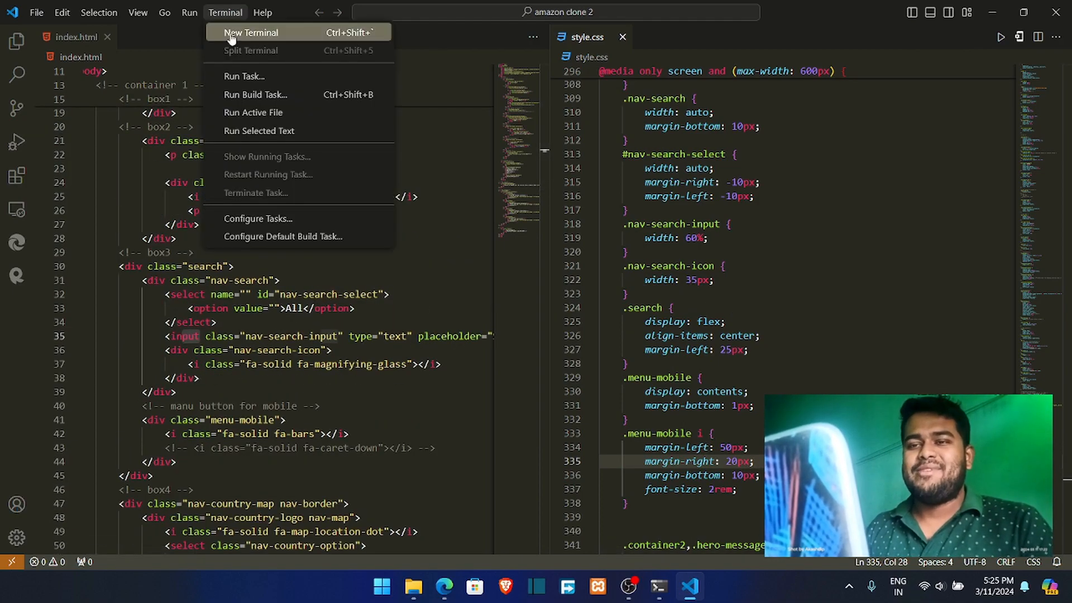
left_click(244, 35)
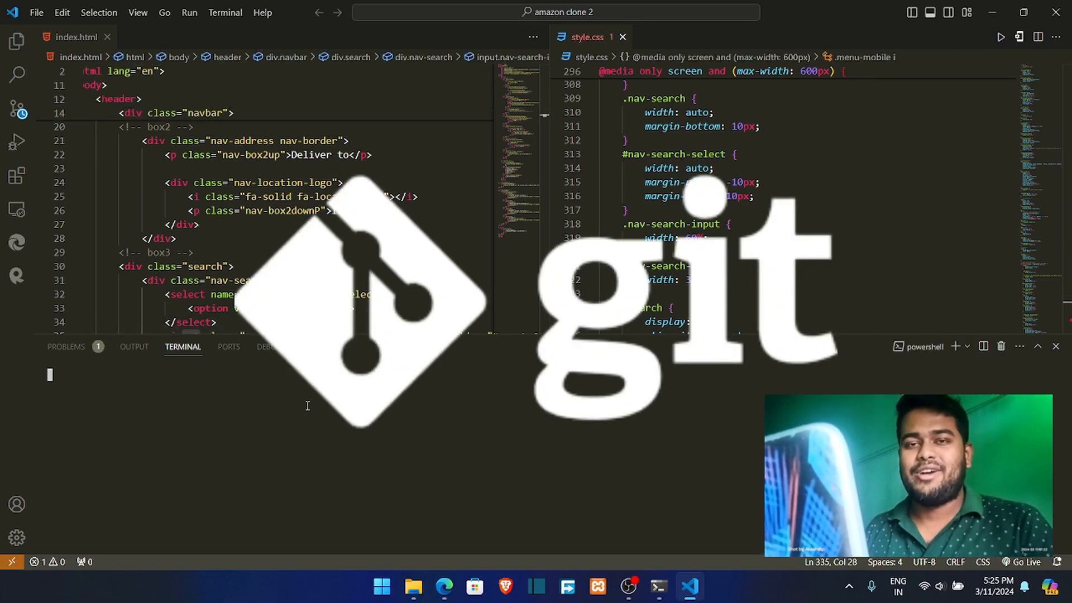
left_click(993, 12)
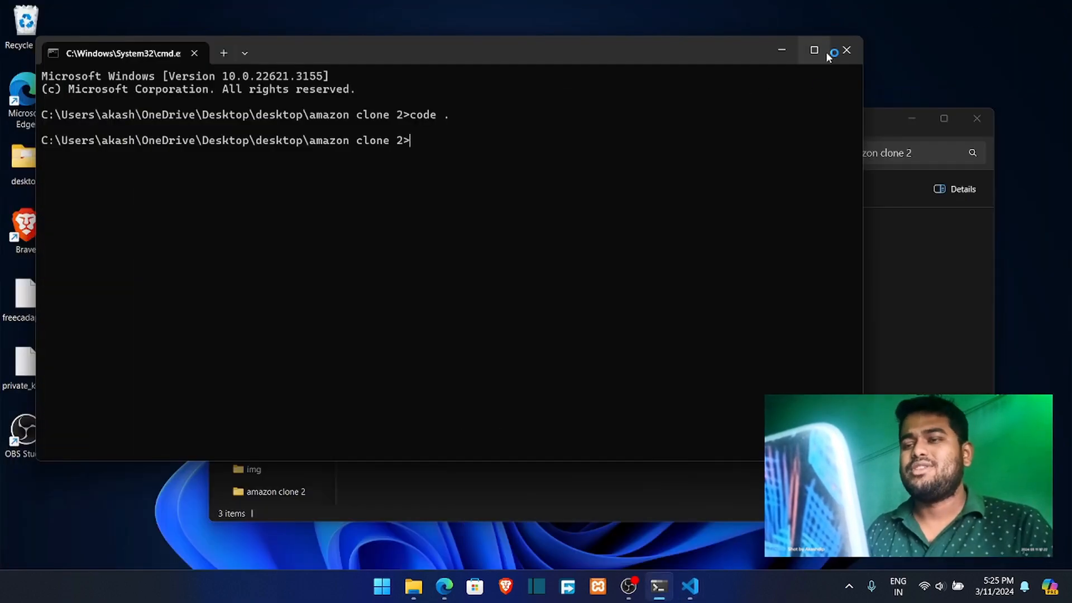
left_click(847, 49)
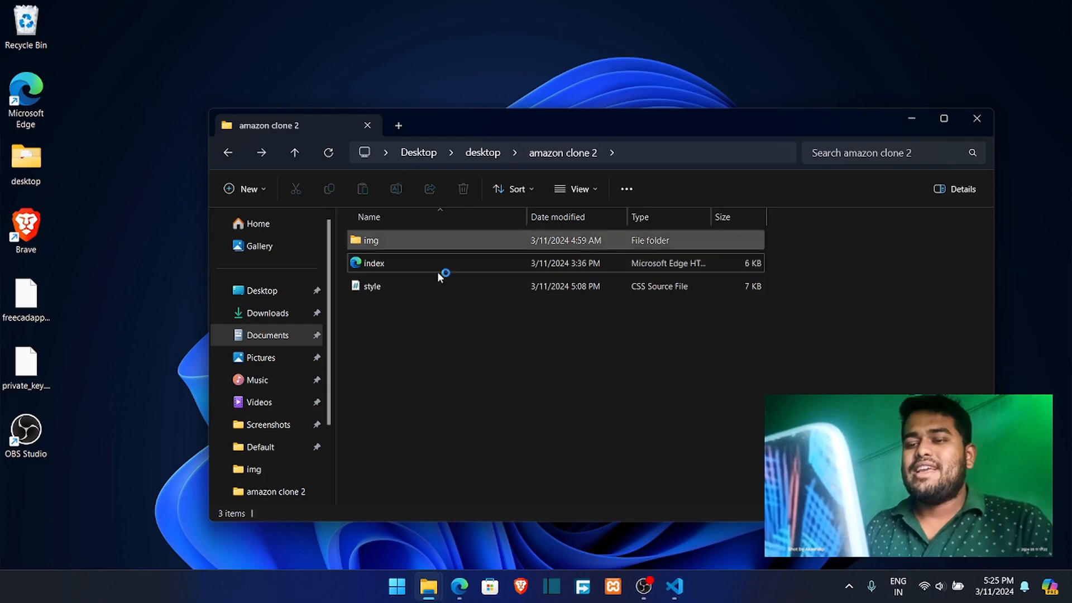
- Switch to Microsoft Edge, view the GitHub account's repositories and start creating a new repository
left_click(459, 587)
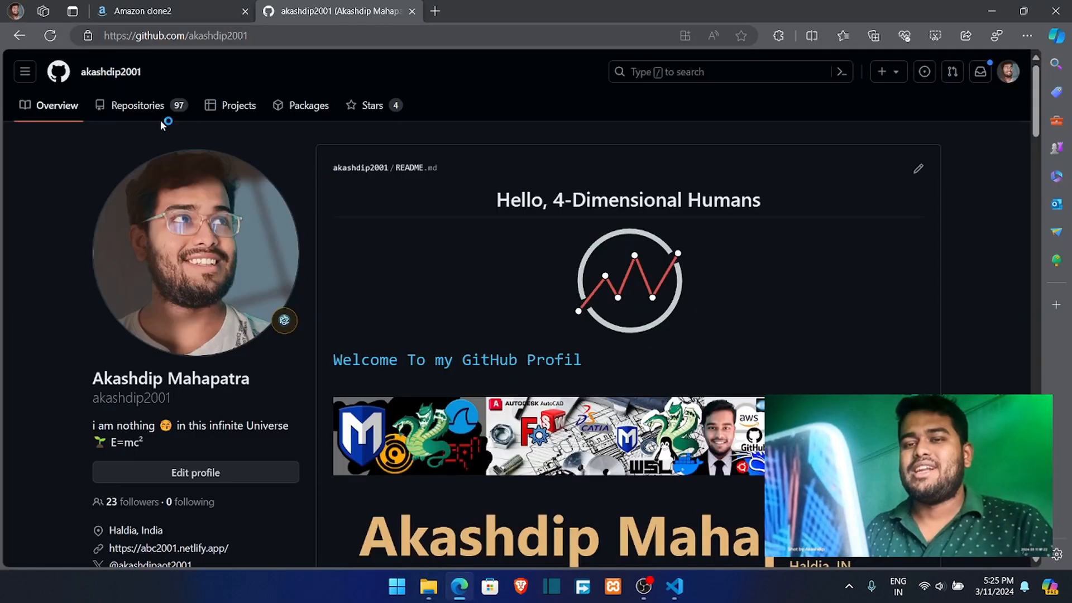
left_click(135, 111)
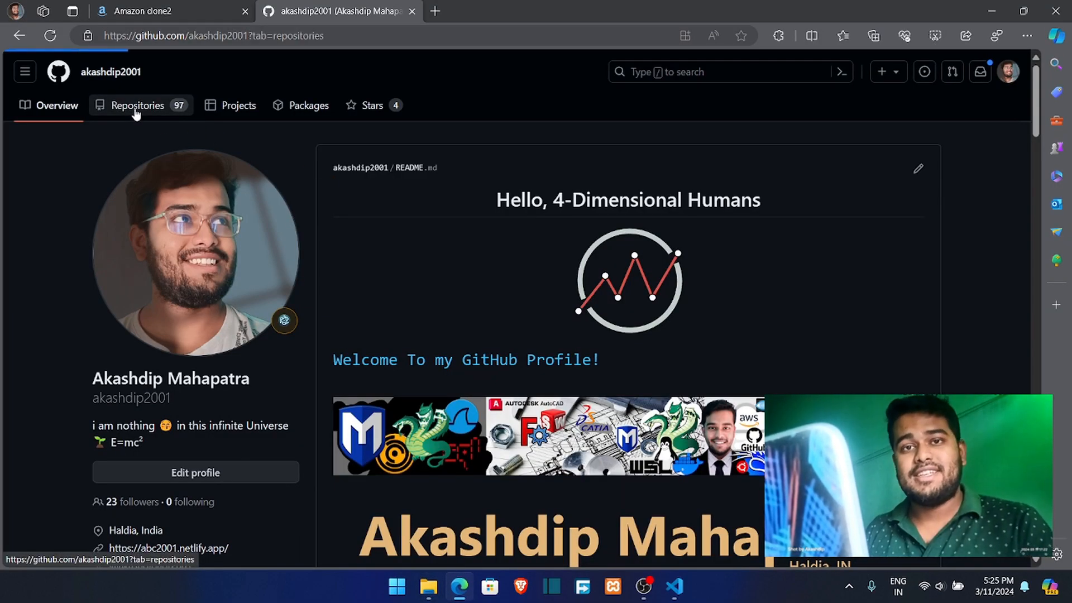
left_click(884, 71)
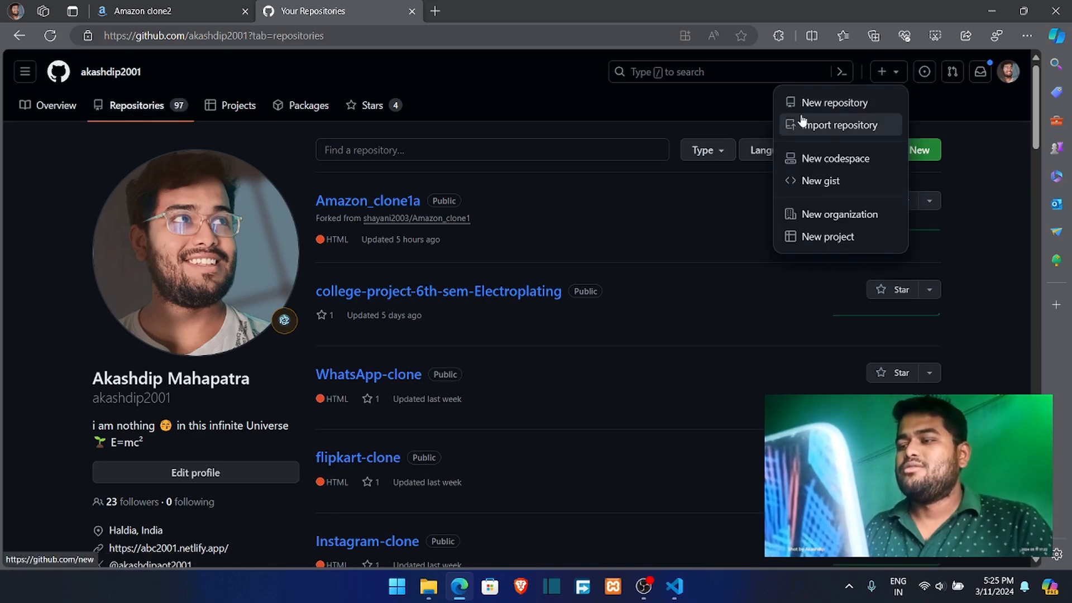
left_click_drag(301, 203, 403, 206)
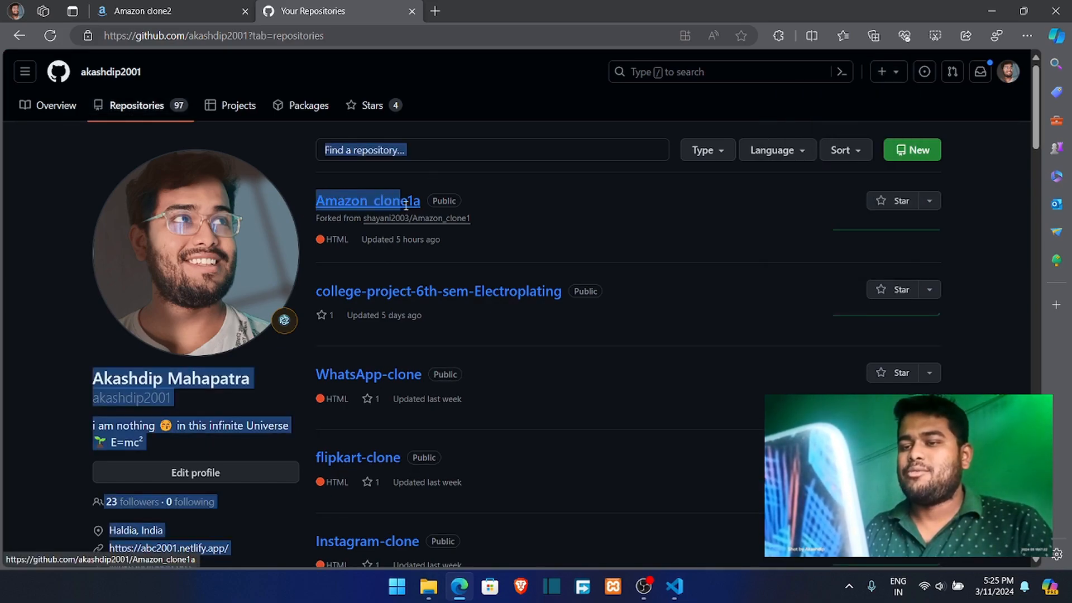
left_click(872, 77)
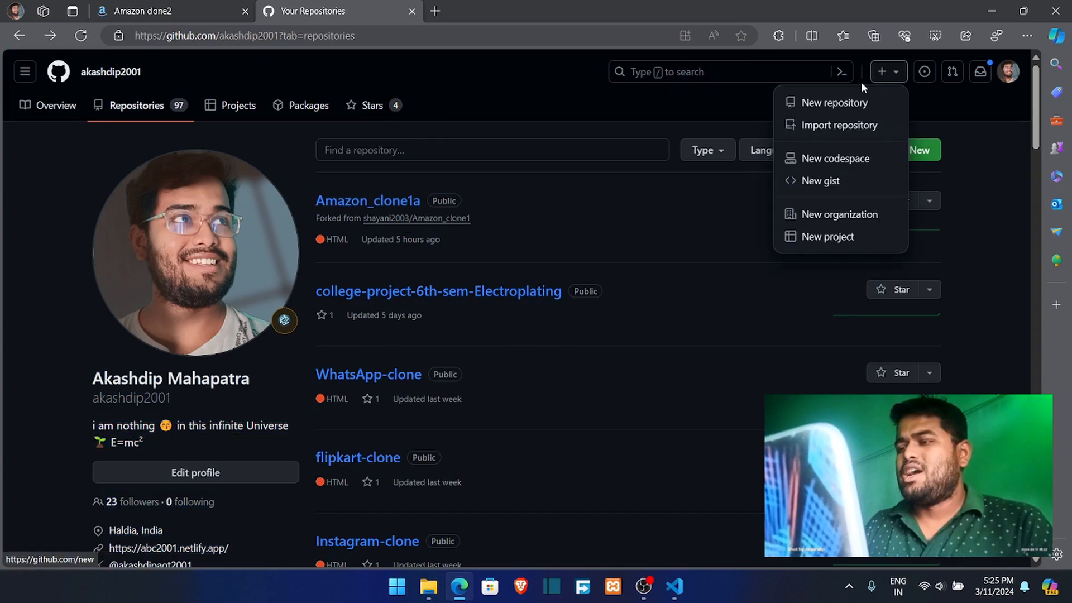
left_click(832, 105)
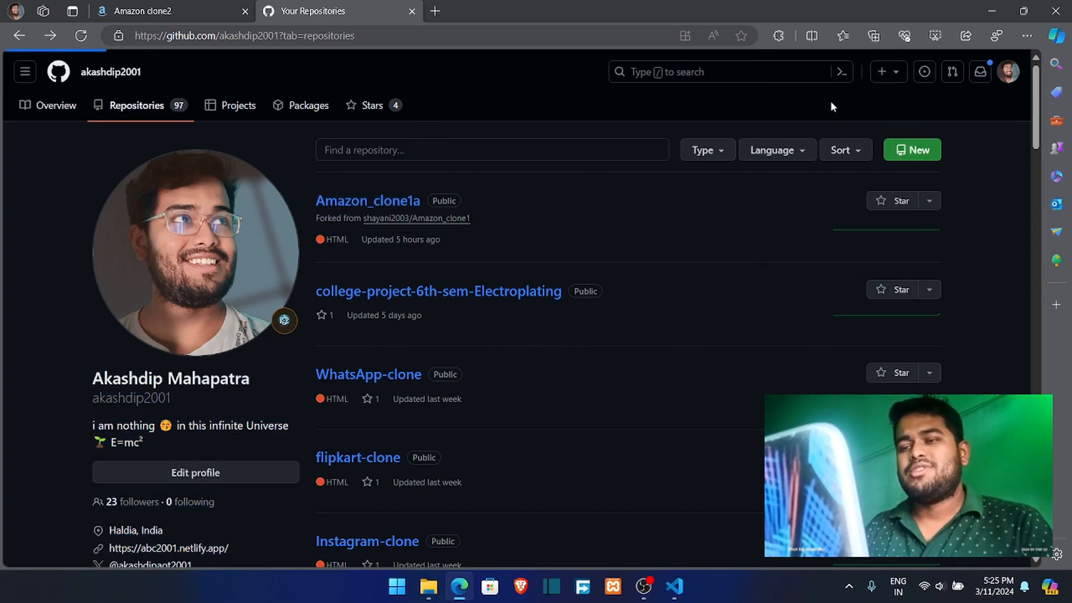
- Name the new repository Amazon_clone1
left_click(434, 246)
type("Amazon_clone1a")
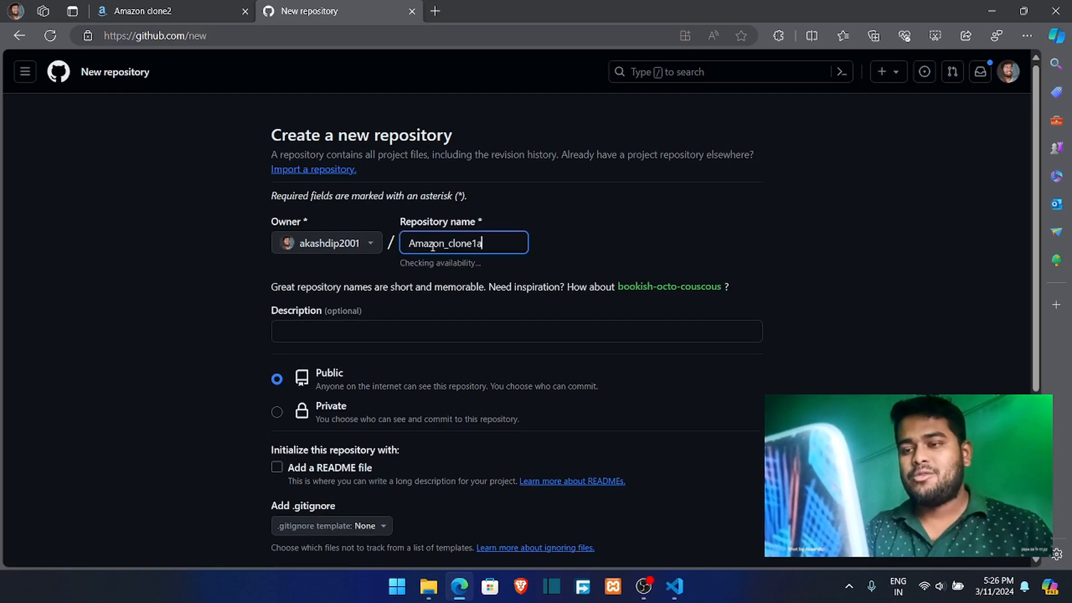
key("BackSpace")
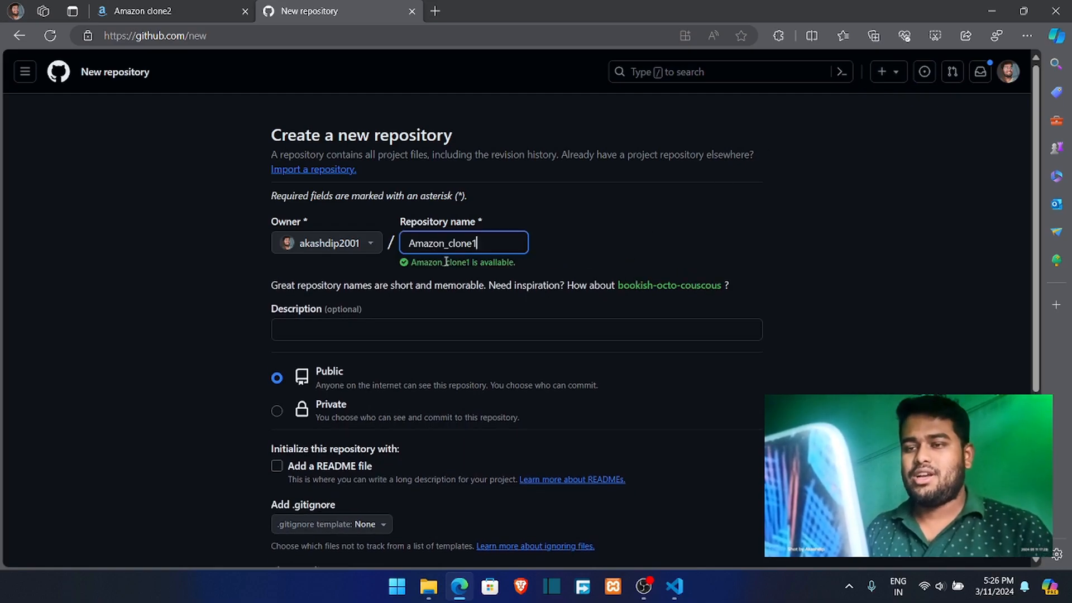
left_click(367, 331)
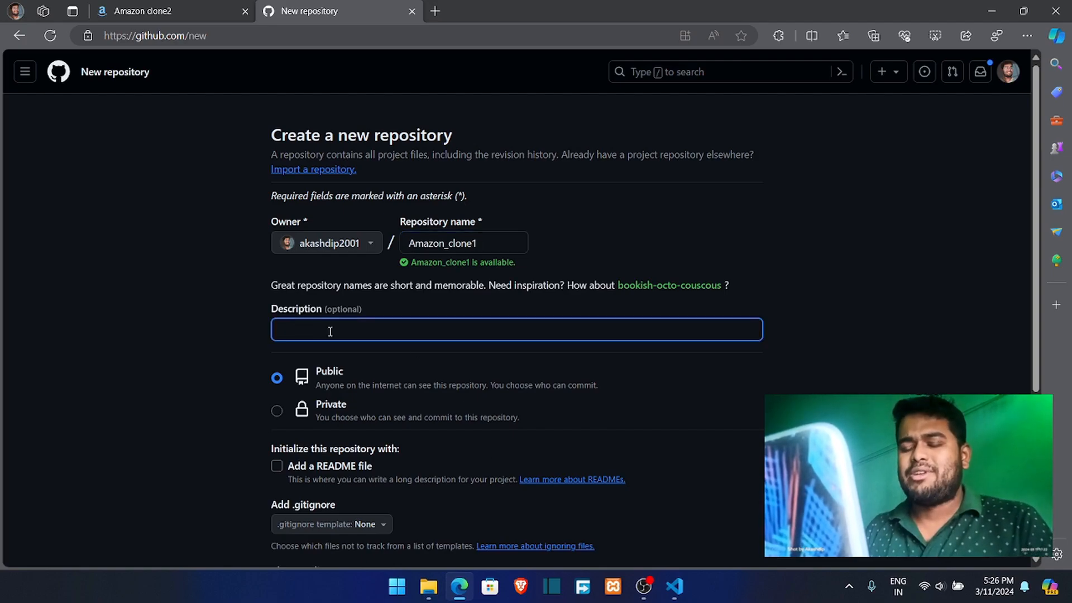
- Create the repository as public without a description or README file, leaving the .gitignore template and license at None
scroll(329, 333, "down", 3)
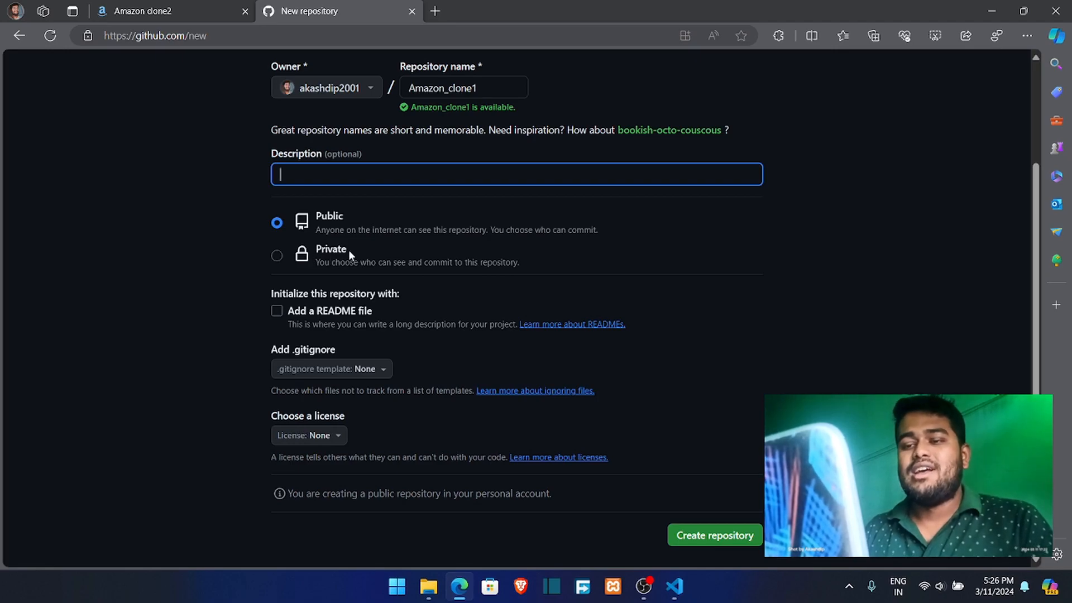
left_click_drag(347, 250, 313, 251)
left_click(201, 254)
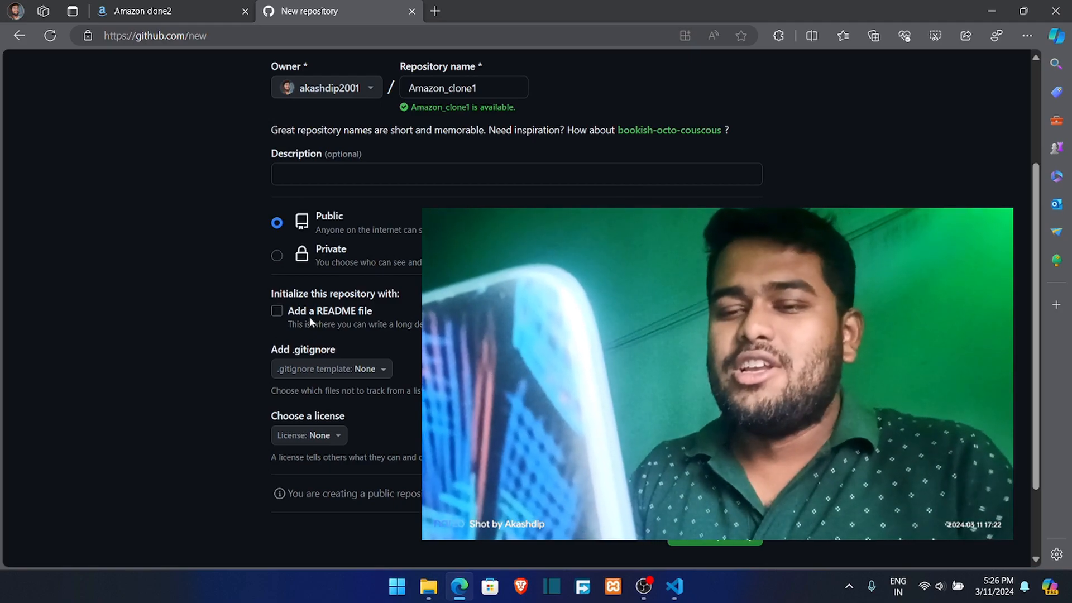
left_click_drag(373, 312, 319, 311)
left_click(219, 331)
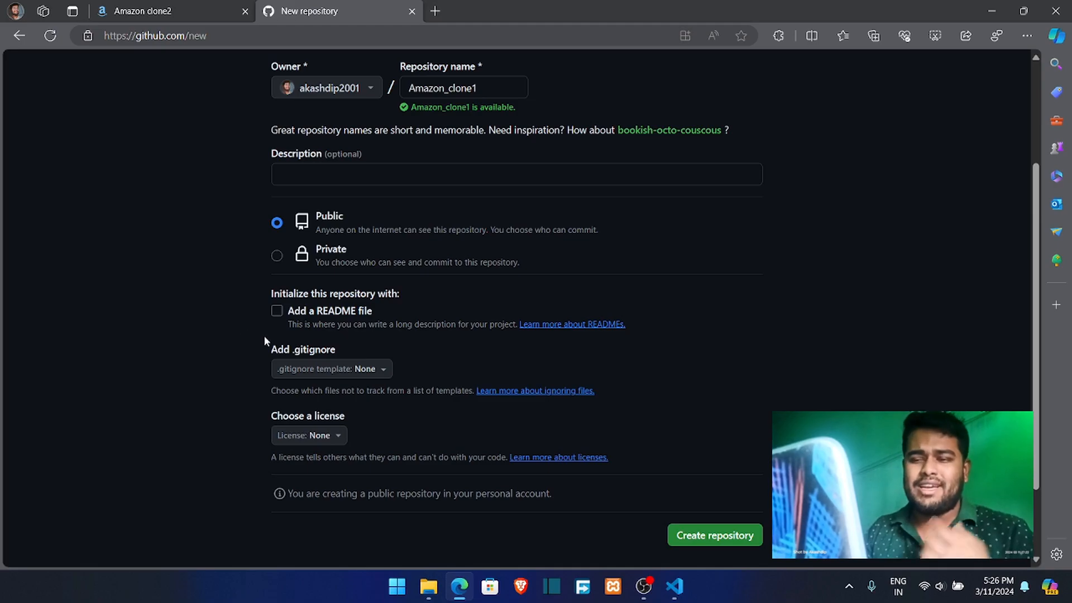
left_click(705, 536)
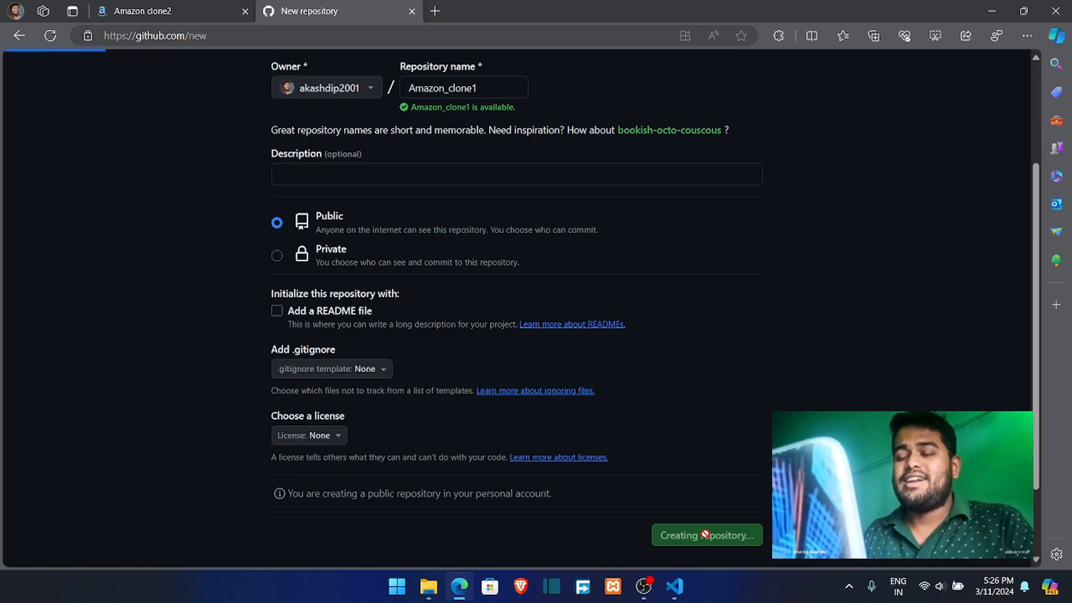
scroll(409, 427, "down", 3)
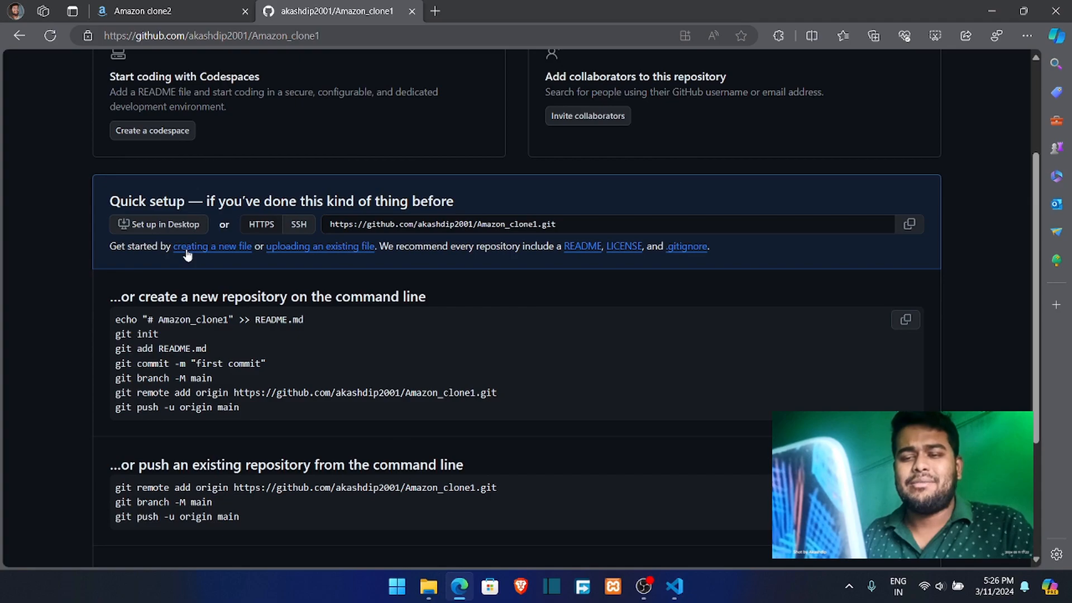
left_click(223, 252)
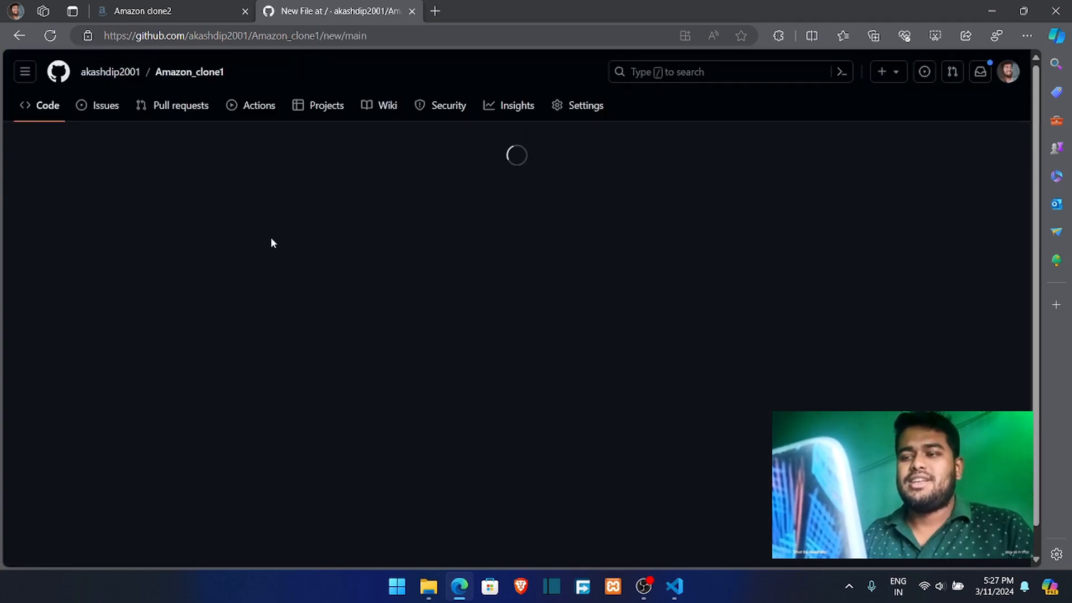
left_click(158, 147)
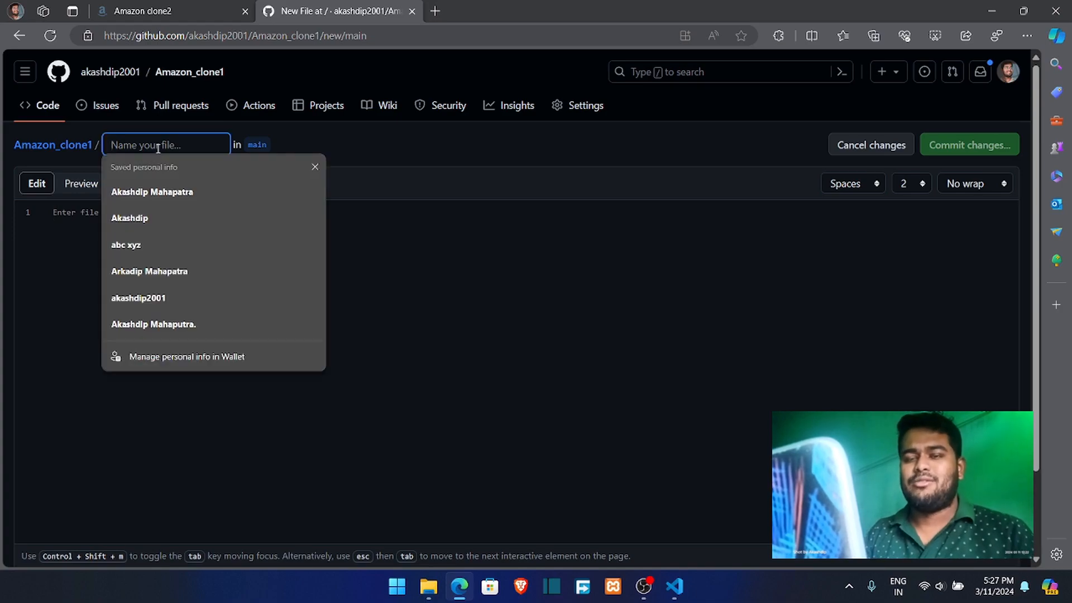
type("index.")
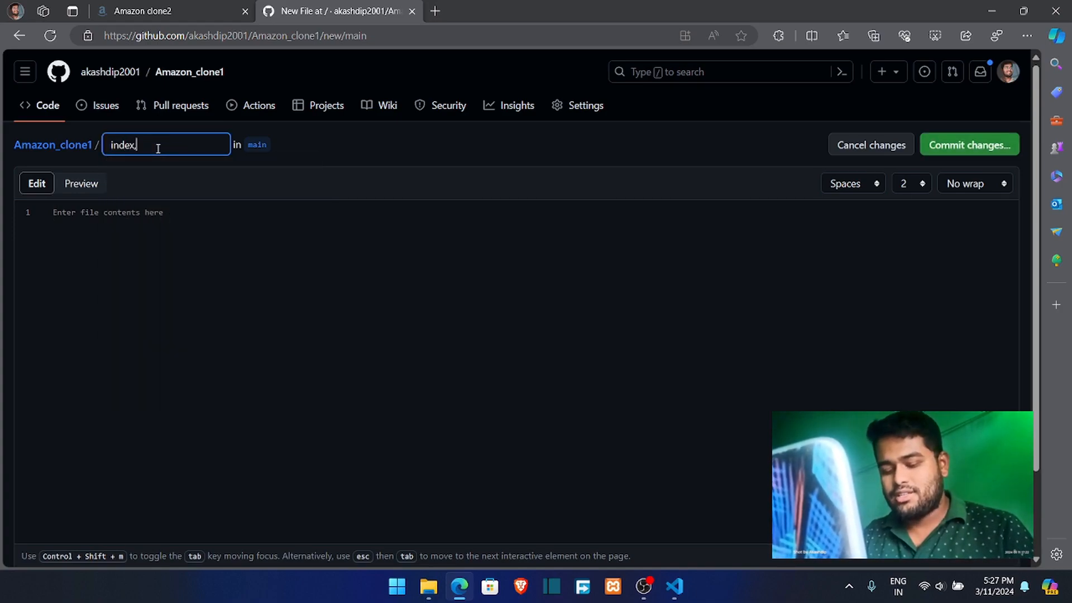
type("html")
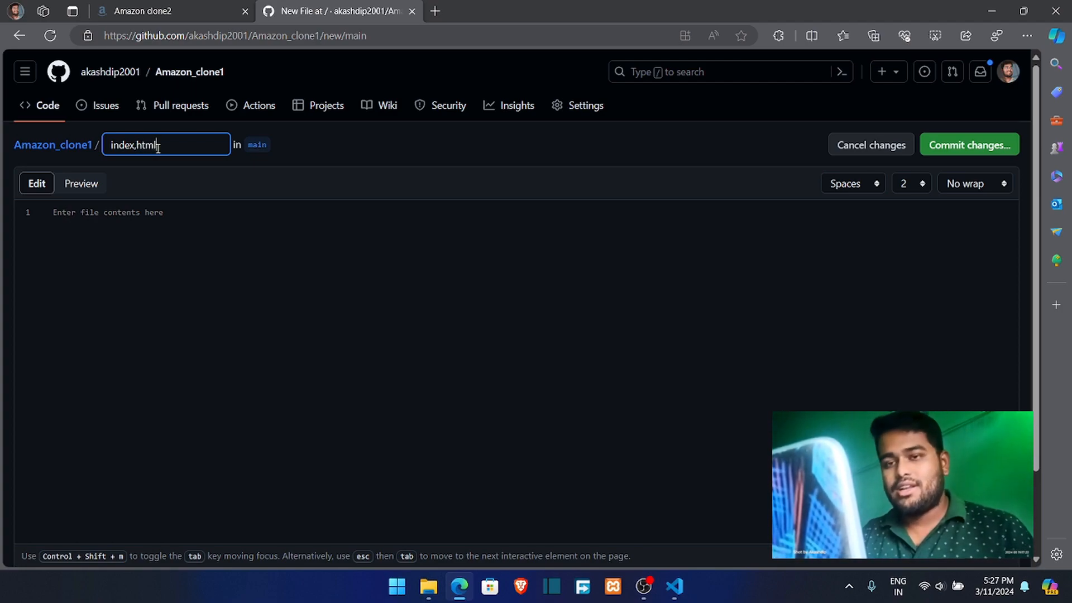
left_click(105, 209)
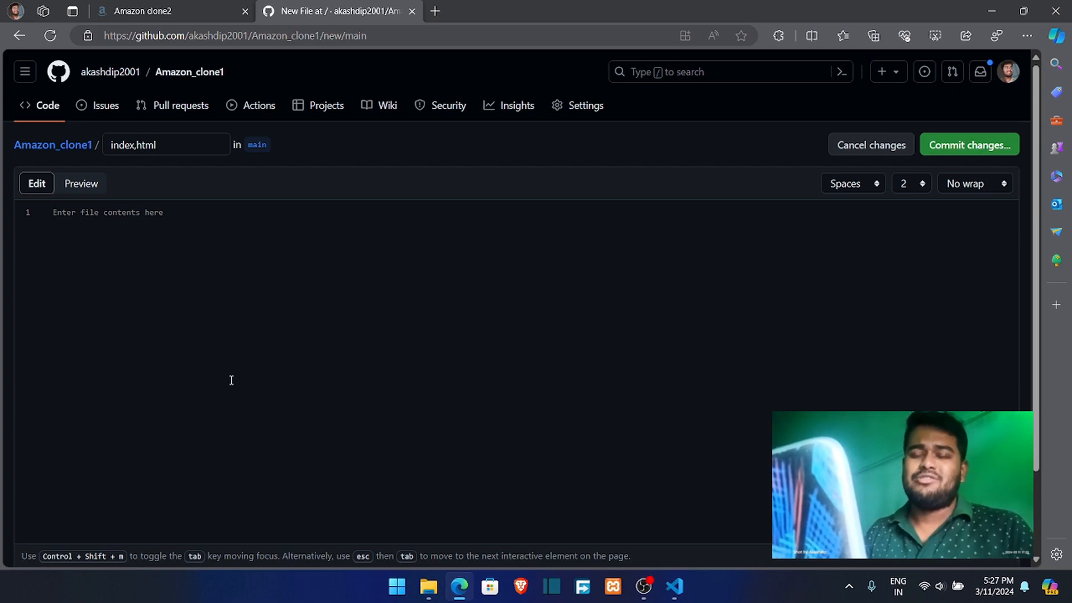
left_click(161, 147)
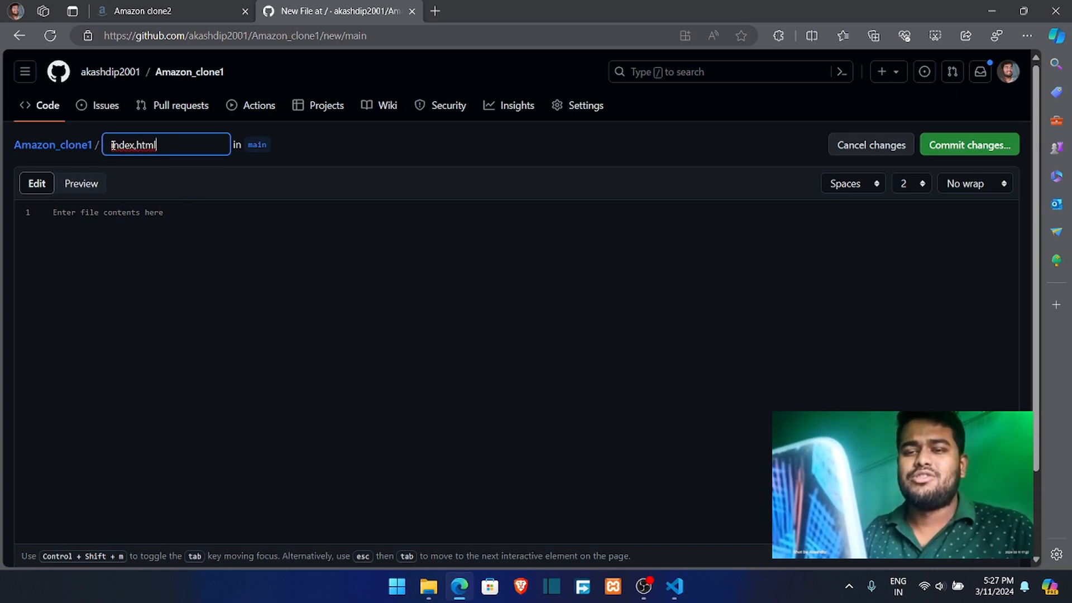
right_click(126, 145)
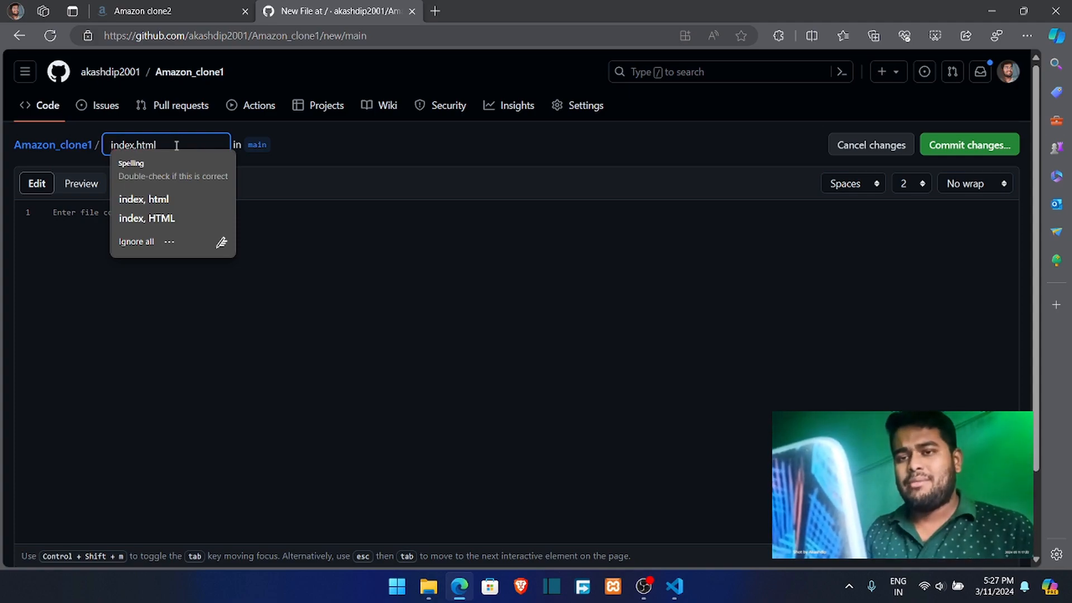
key("Home")
type("img/")
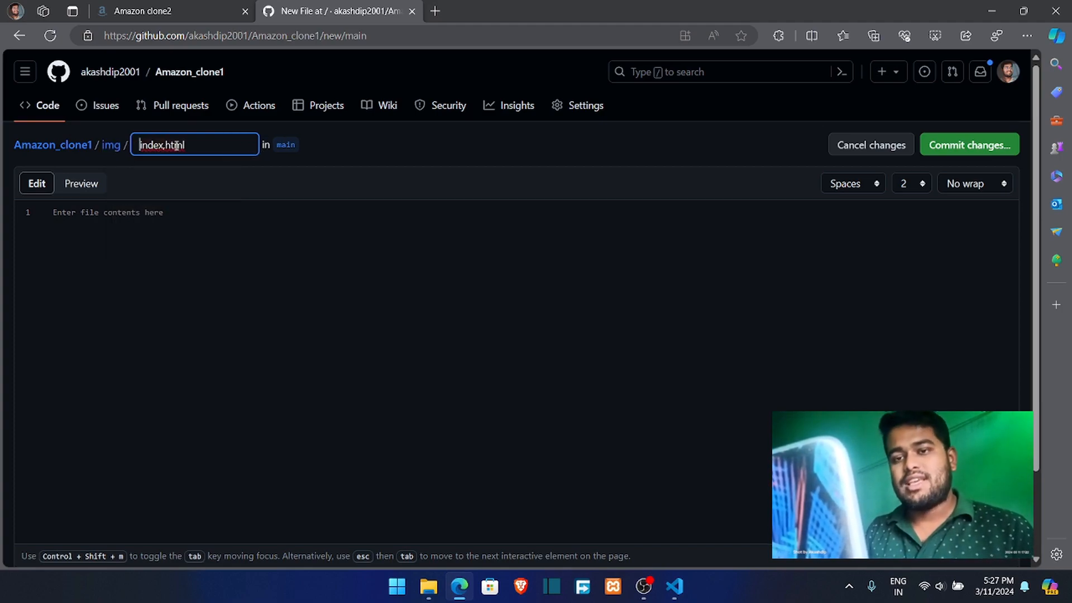
left_click_drag(199, 148, 136, 147)
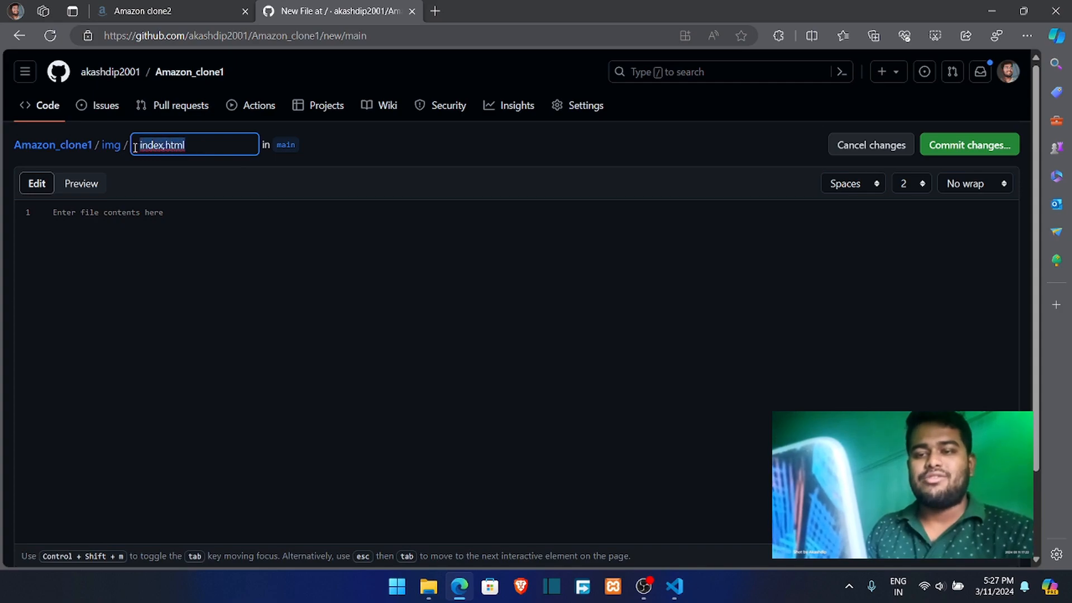
left_click(848, 148)
left_click(589, 112)
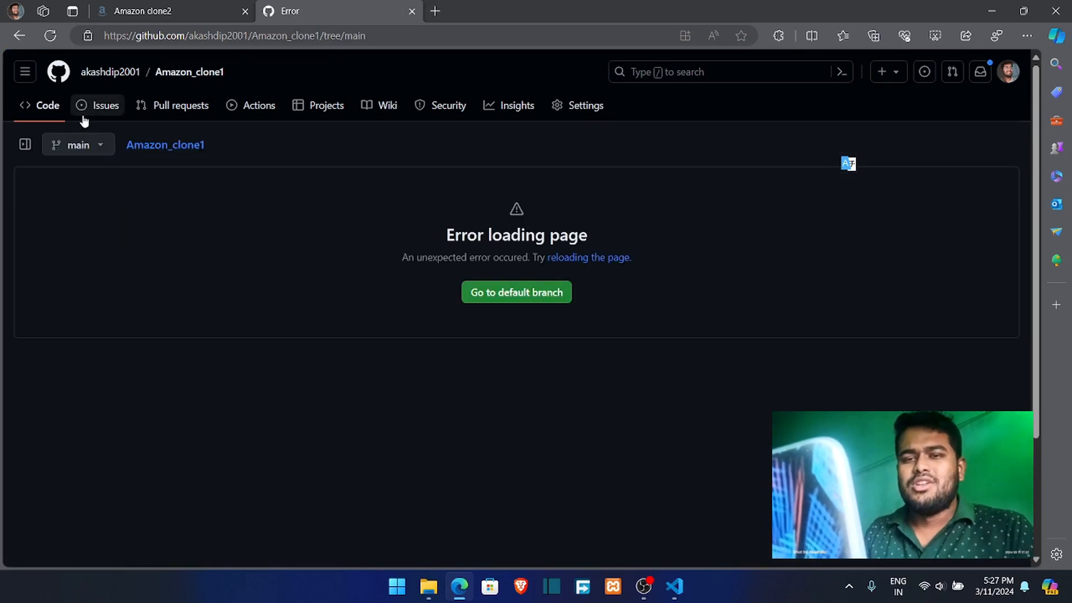
left_click(44, 110)
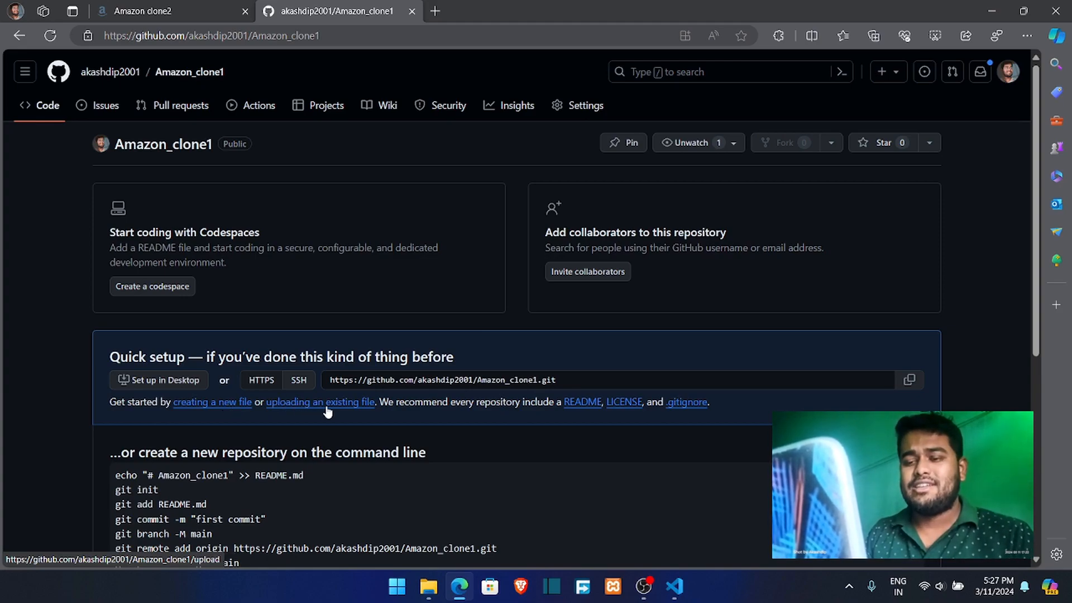
- Examine the setup commands for creating a new repository and for pushing an existing repository from the command line
scroll(328, 412, "down", 3)
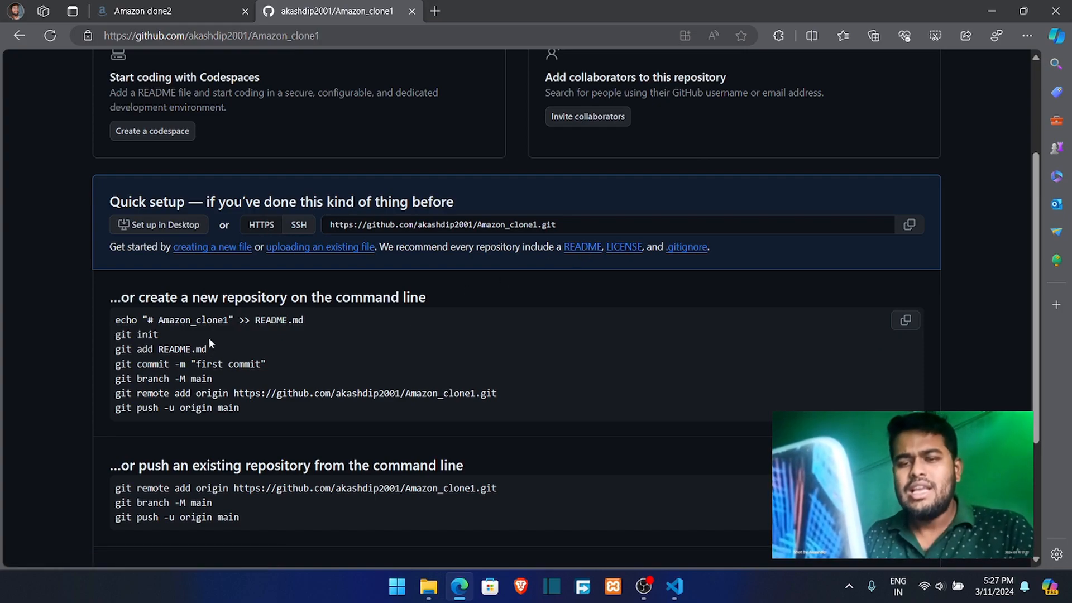
left_click_drag(246, 419, 400, 298)
left_click(95, 301)
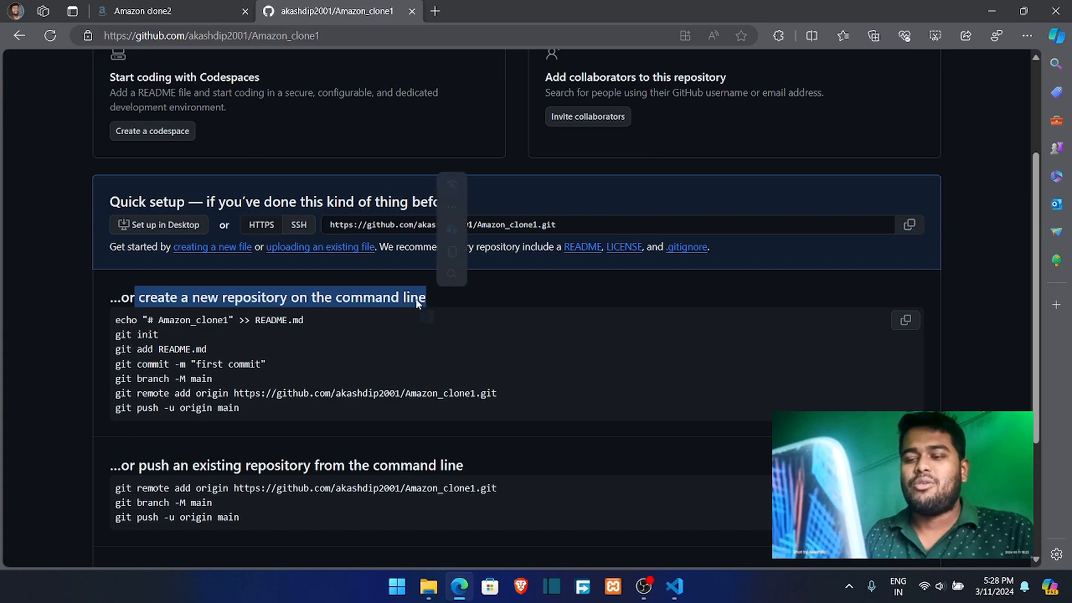
left_click(373, 300)
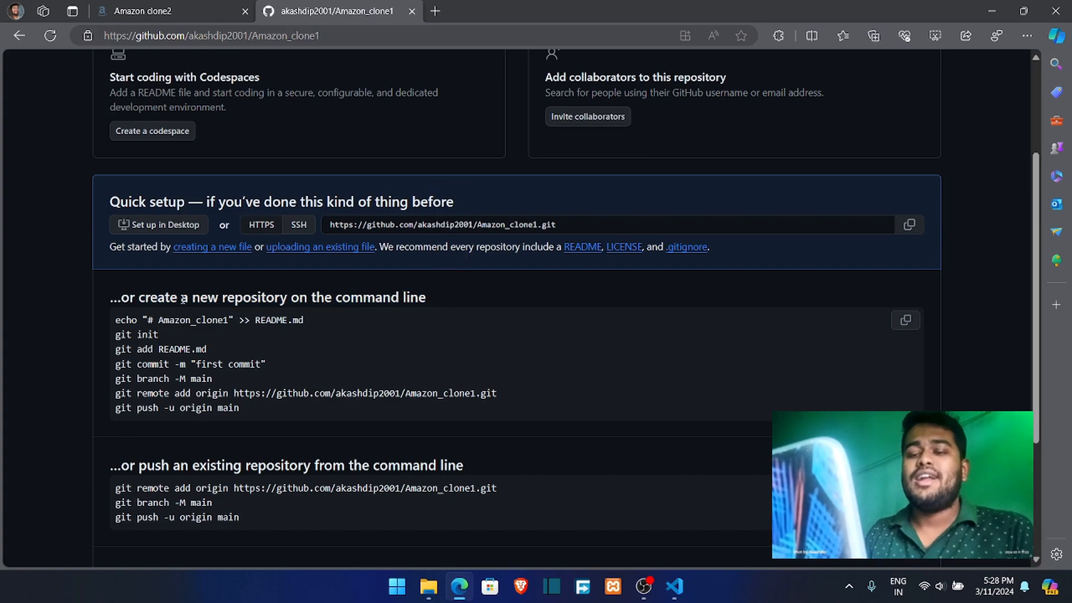
scroll(210, 337, "down", 3)
left_click_drag(150, 314, 455, 310)
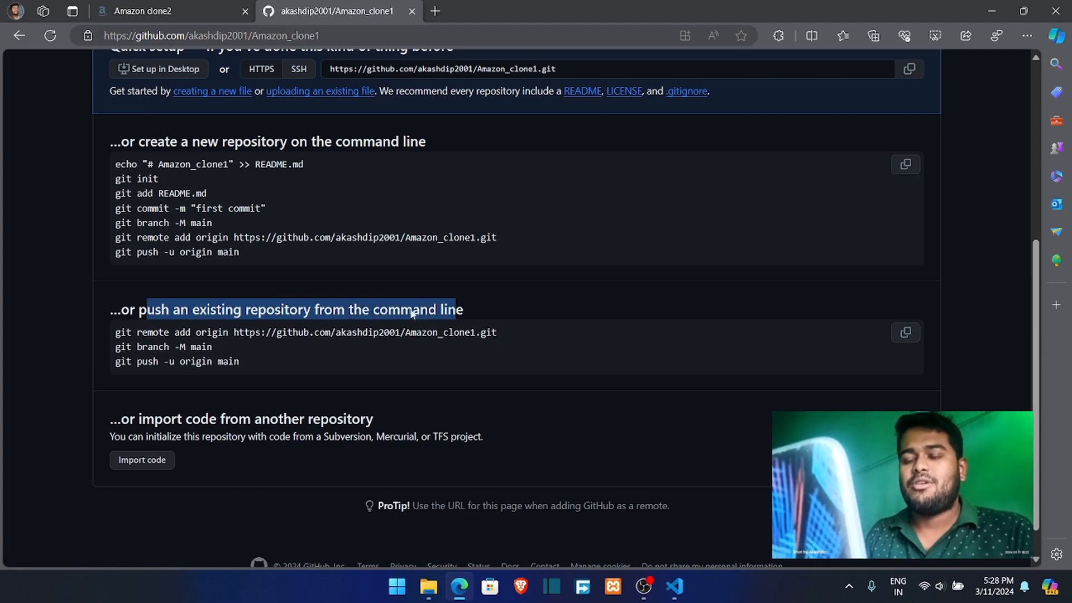
left_click(454, 333)
scroll(359, 456, "up", 3)
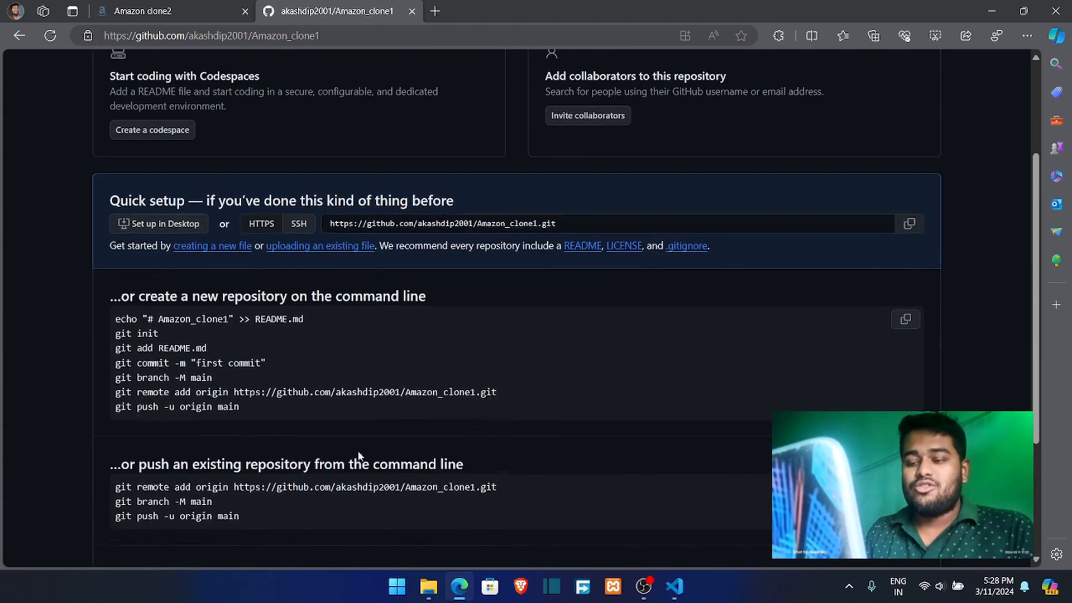
- Switch to VS Code to check the terminal, and return to the Amazon_clone1 setup instructions in Microsoft Edge
left_click(683, 591)
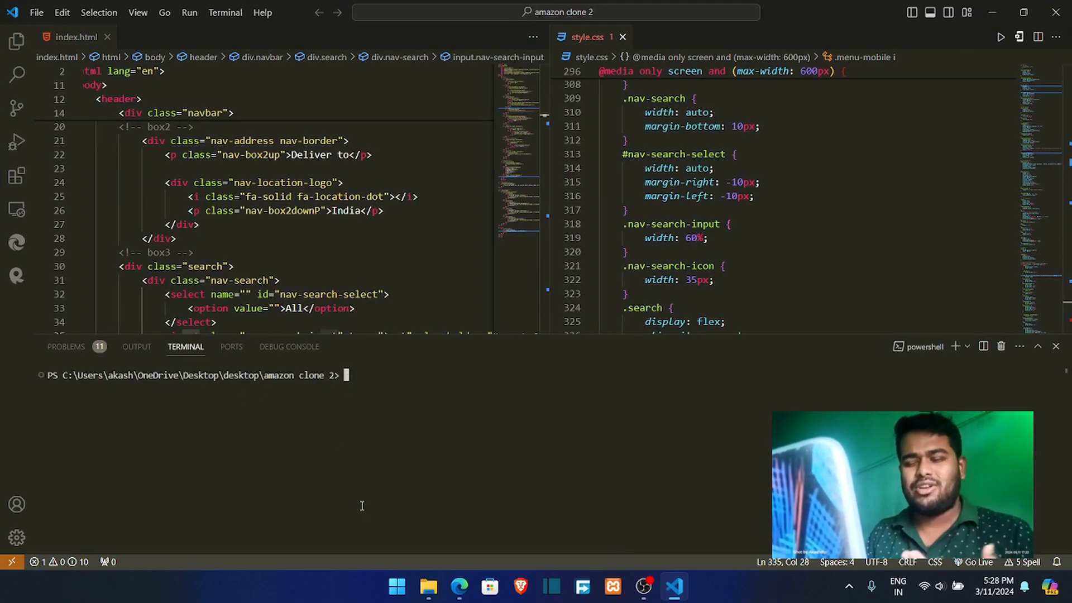
mouse_move(461, 585)
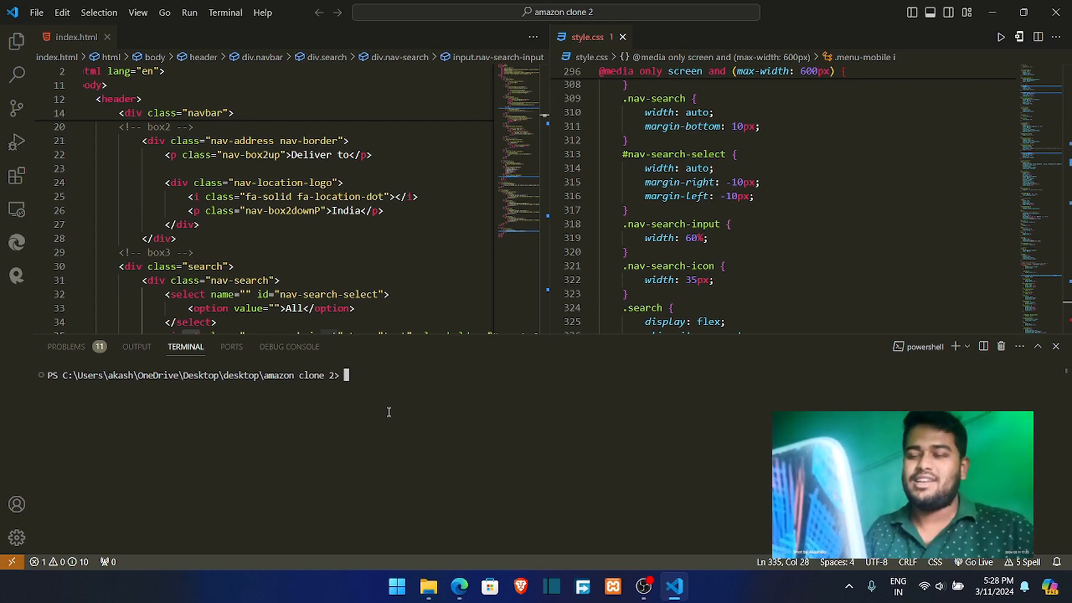
left_click(459, 586)
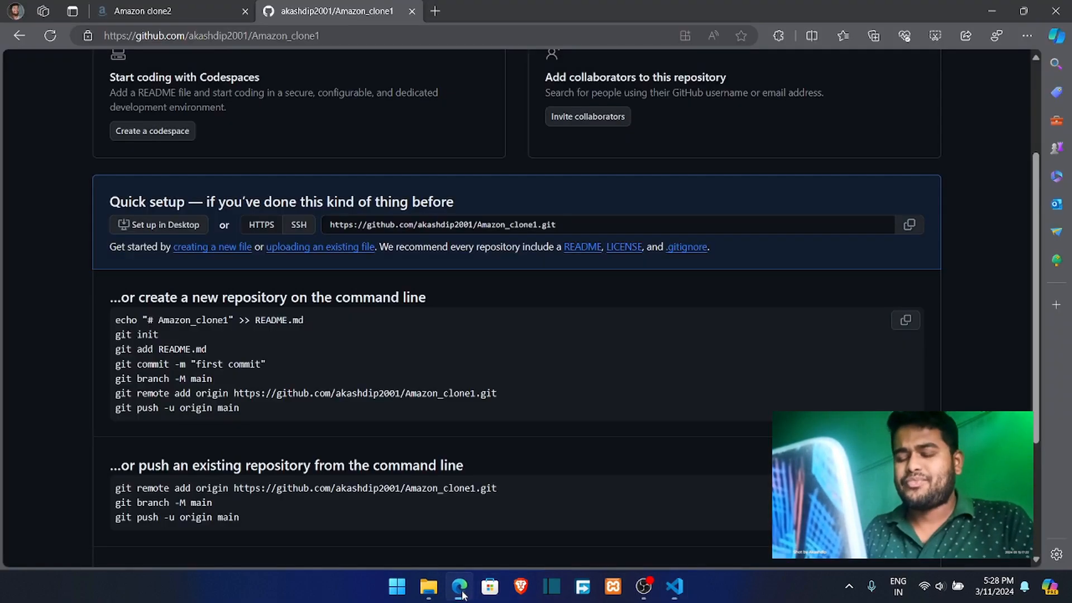
left_click_drag(432, 296, 229, 297)
scroll(251, 304, "up", 3)
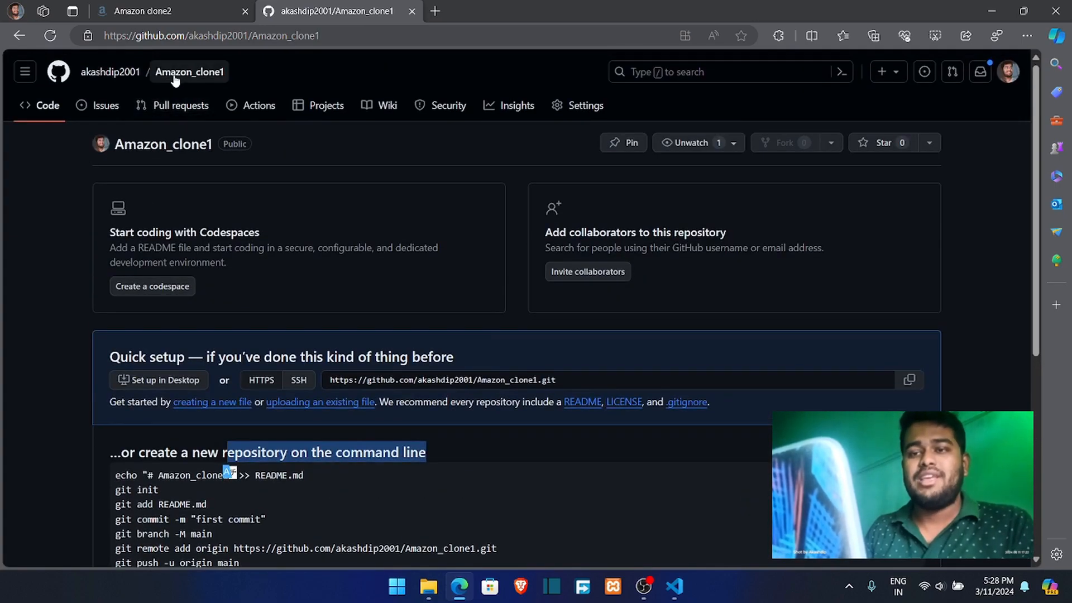
scroll(281, 368, "down", 3)
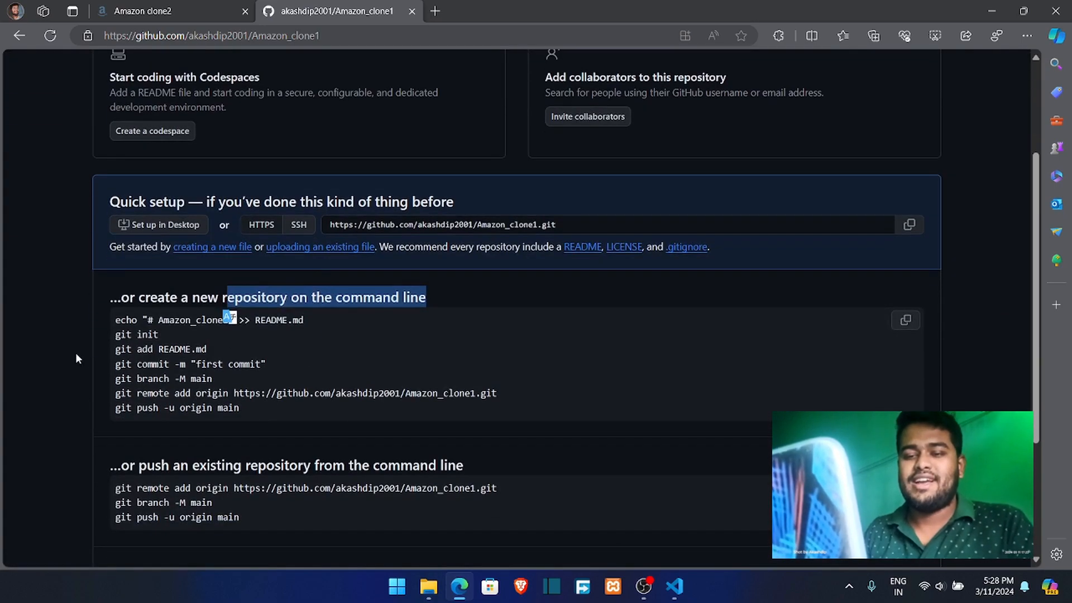
left_click(238, 395)
left_click_drag(224, 403, 112, 321)
left_click(675, 587)
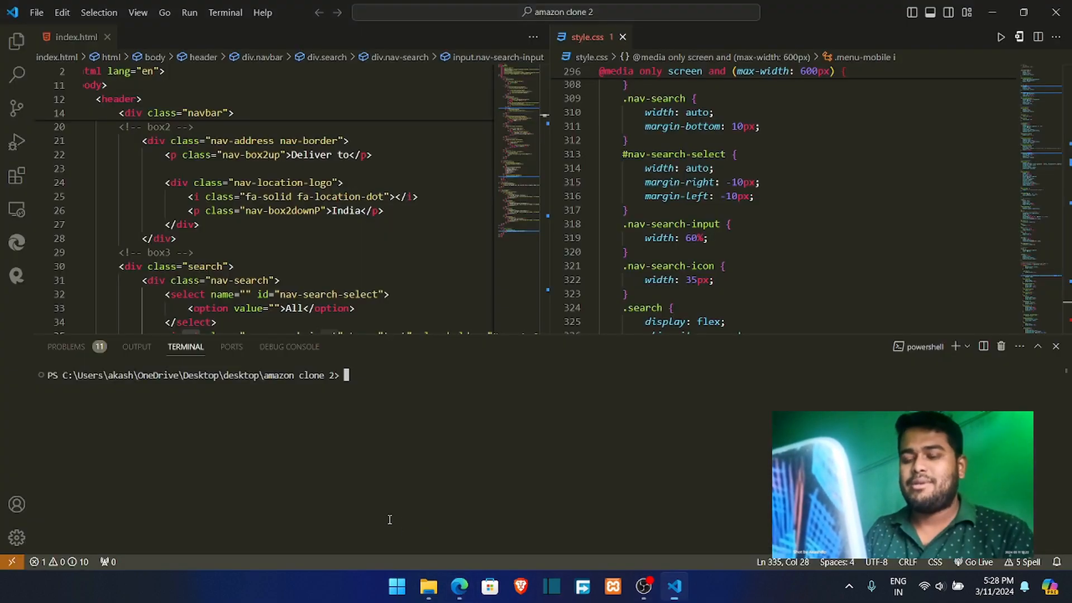
type("Amazon_clone1a")
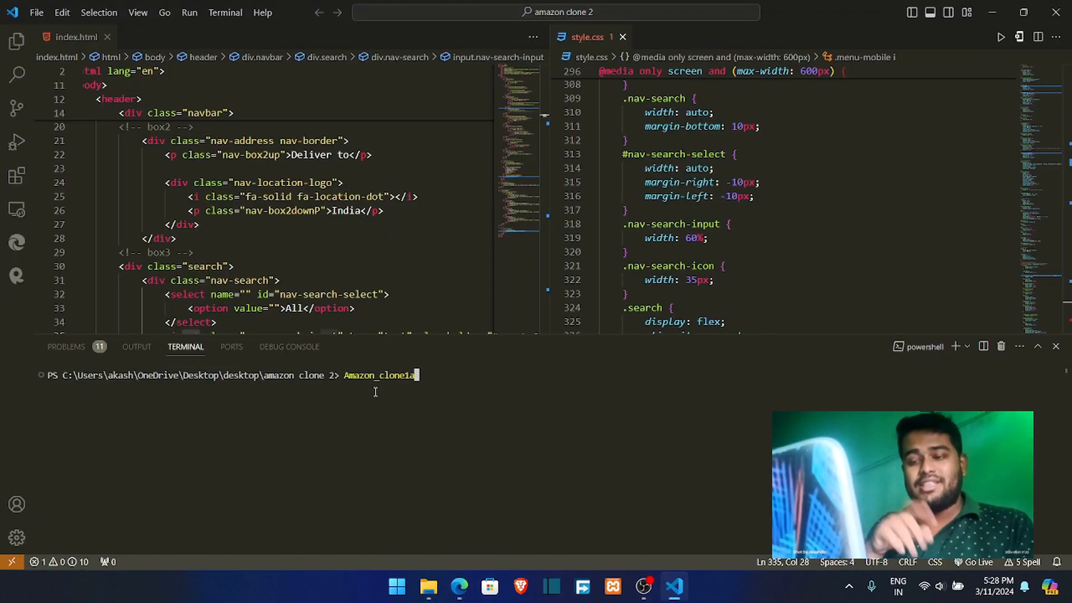
key("Escape")
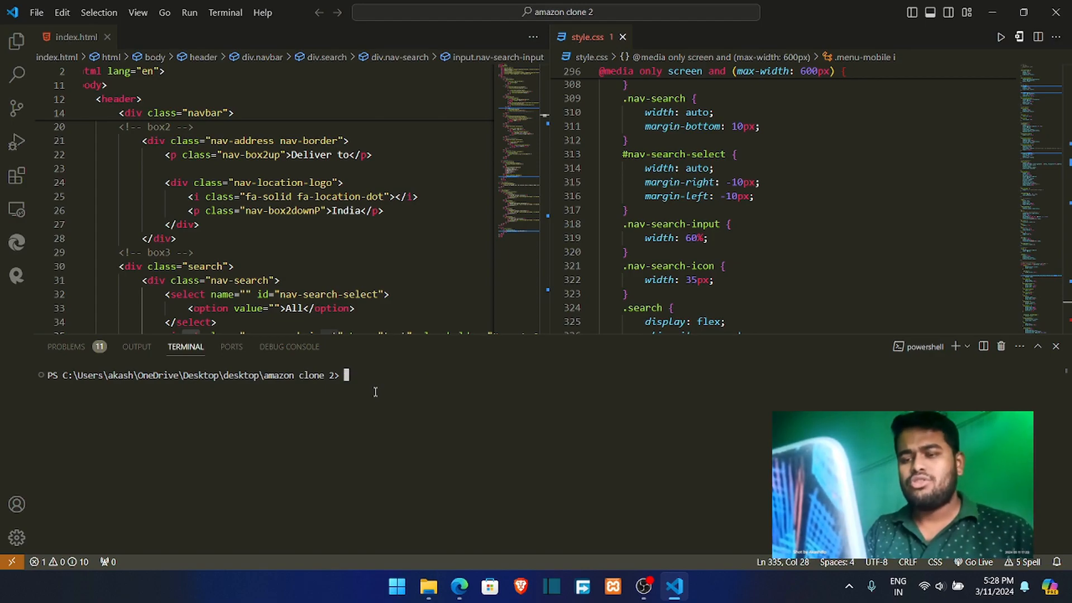
- Switch back to Microsoft Edge and review the repository name in the README command and the remaining setup commands
left_click(459, 587)
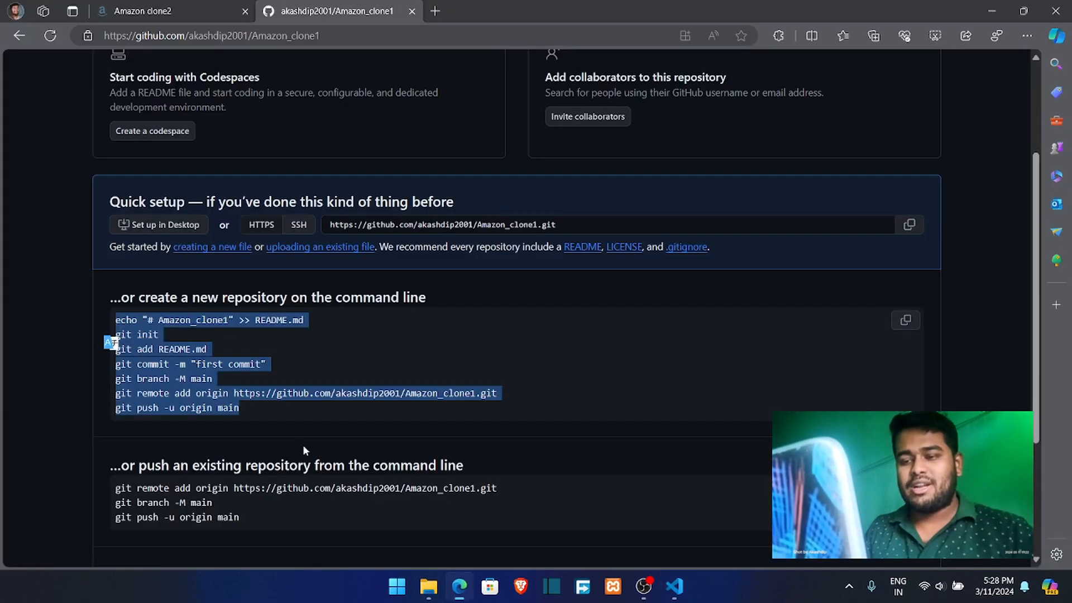
left_click(243, 334)
left_click_drag(230, 320, 159, 321)
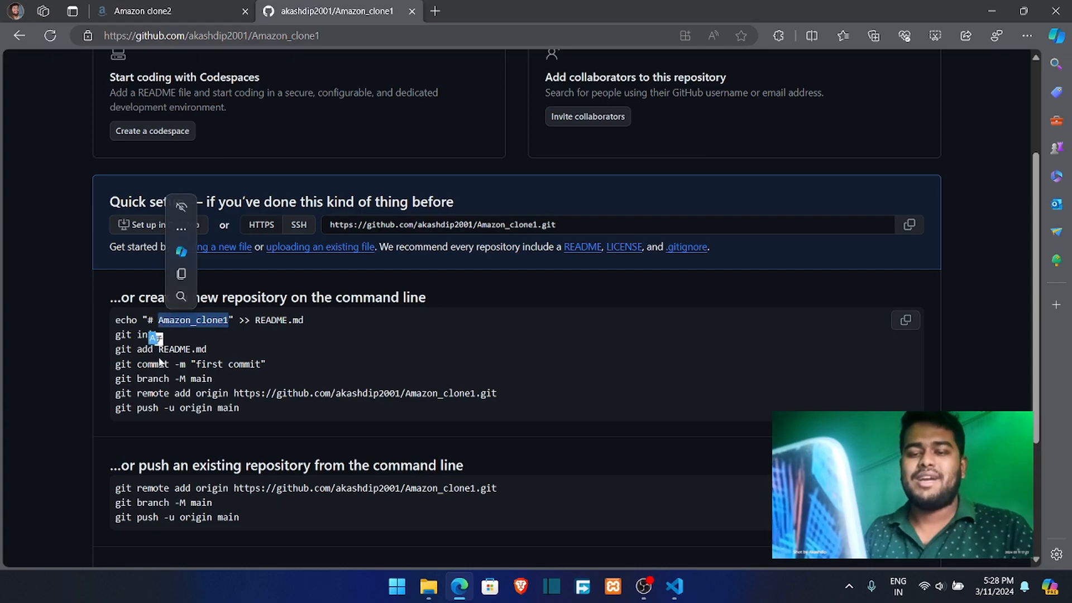
left_click(183, 415)
scroll(205, 393, "down", 1)
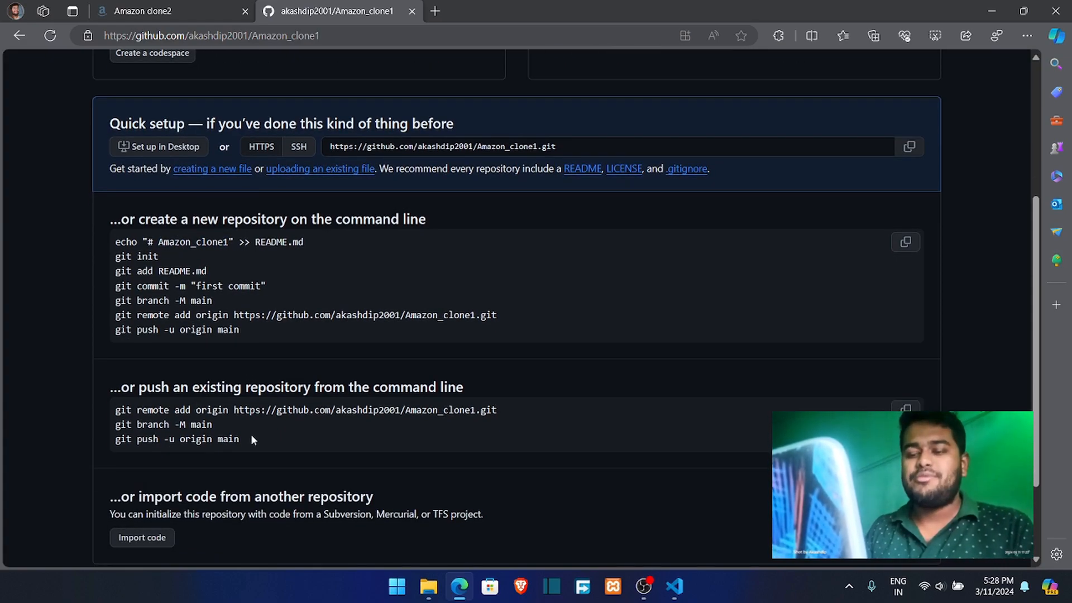
- Review the command-line instructions for pushing an existing repository and for creating a new repository
left_click_drag(249, 439, 45, 415)
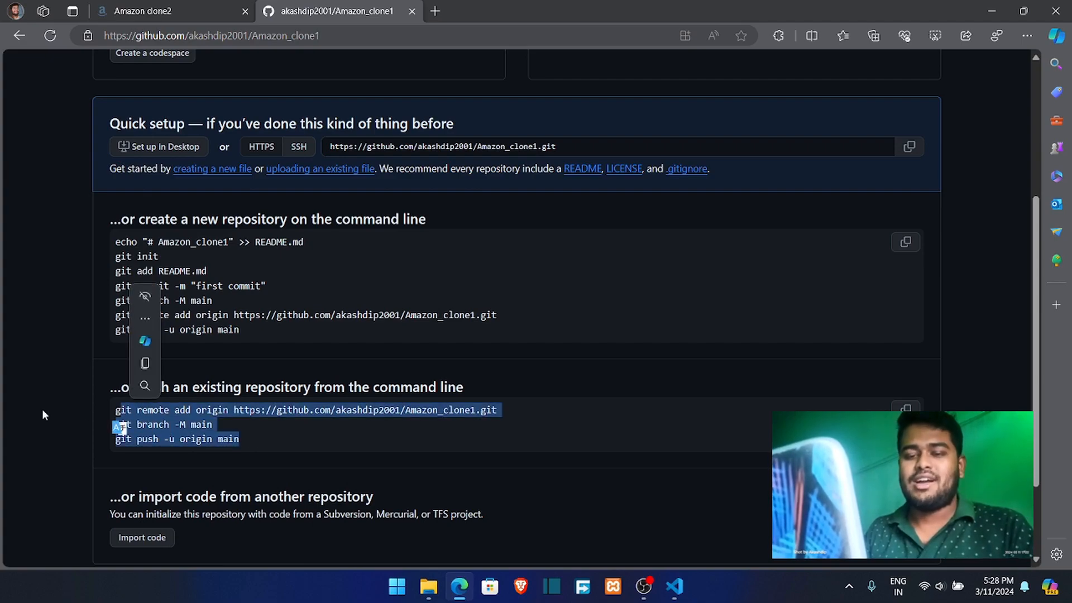
left_click(44, 411)
scroll(193, 408, "down", 2)
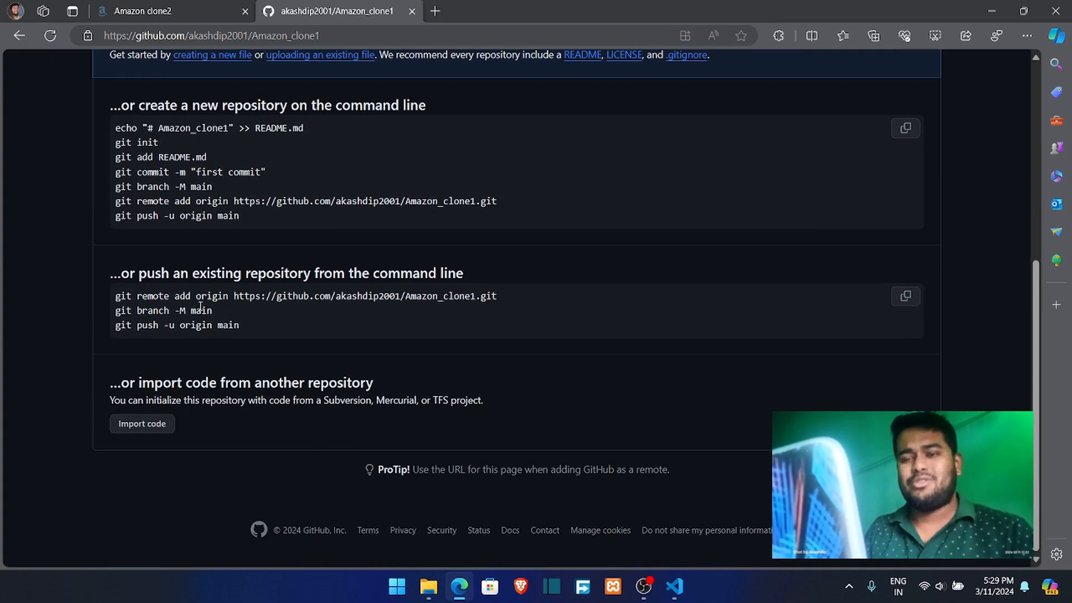
scroll(199, 306, "up", 1)
left_click_drag(246, 294, 118, 202)
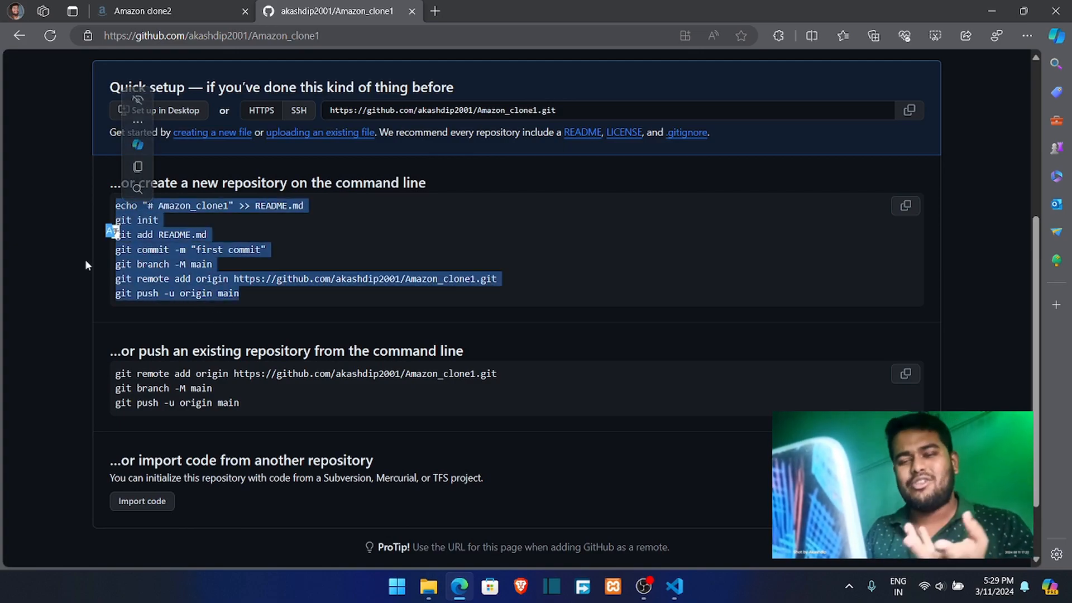
scroll(72, 284, "up", 2)
left_click(68, 290)
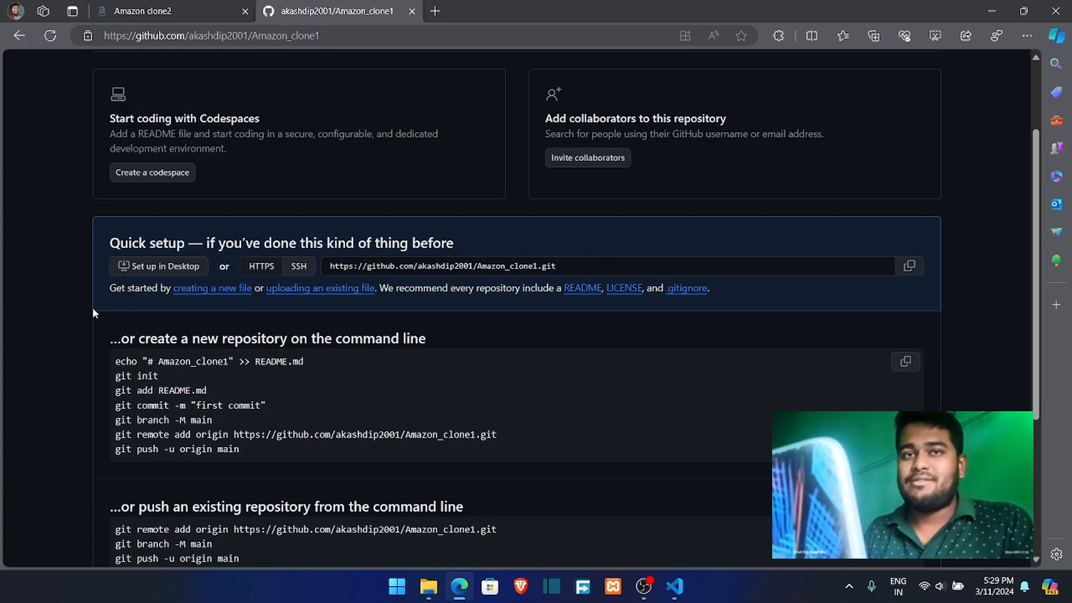
- Open the upload page for existing files, bring up the amazon clone 2 folder beside it, and check its img folder
scroll(93, 307, "up", 1)
left_click(291, 368)
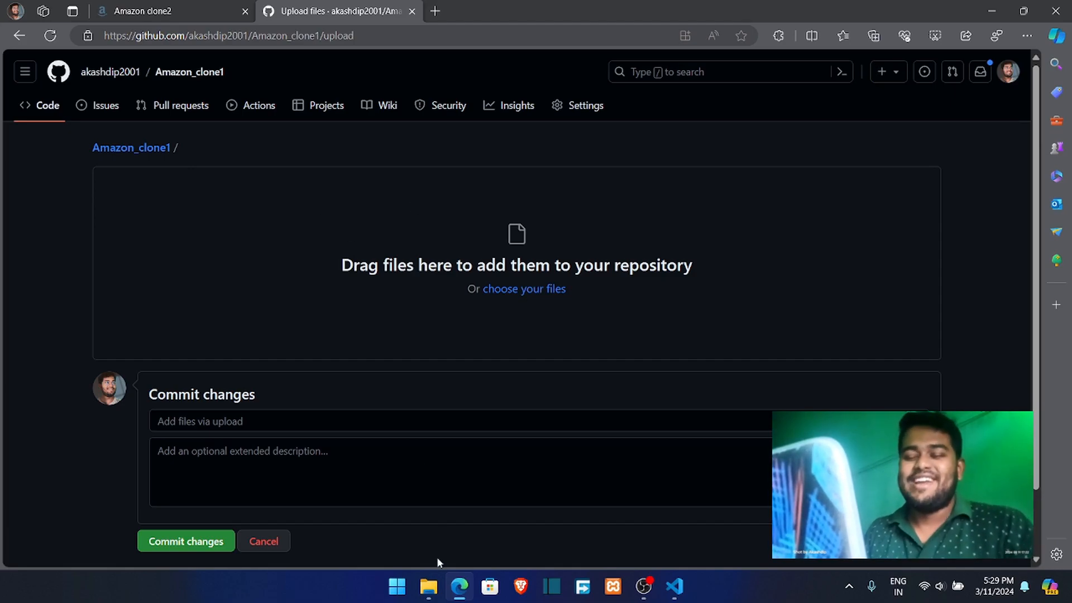
mouse_move(428, 586)
left_click(361, 537)
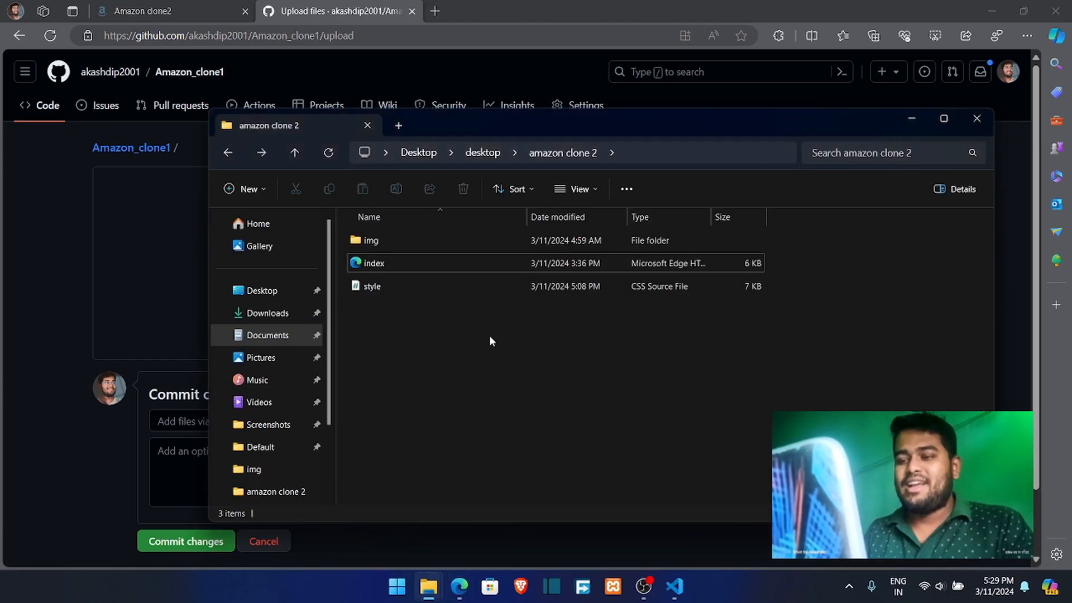
left_click_drag(534, 138, 599, 194)
left_click_drag(674, 155, 712, 177)
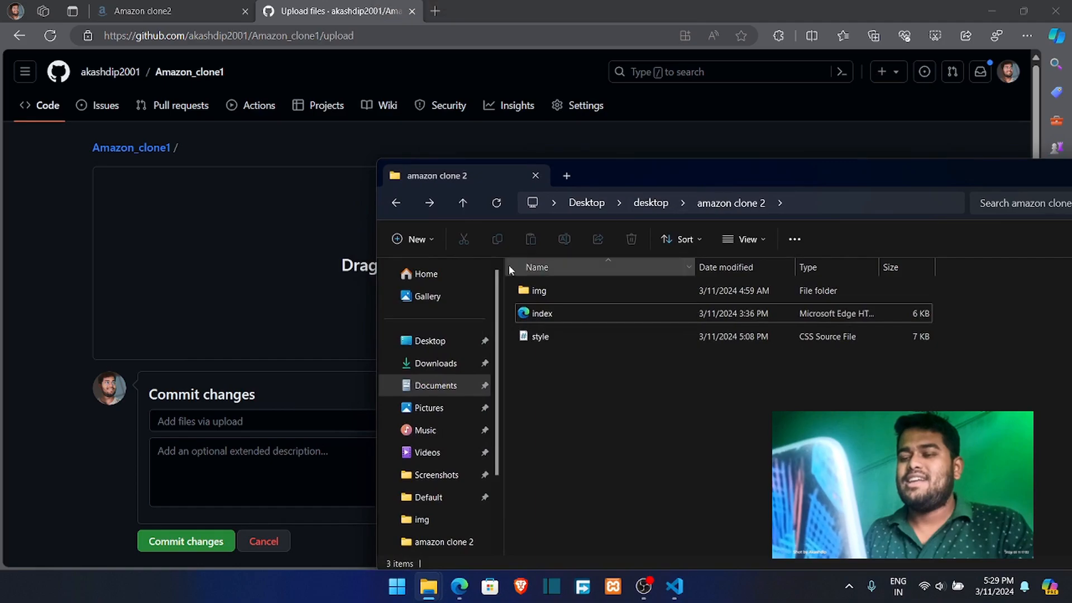
double_click(565, 321)
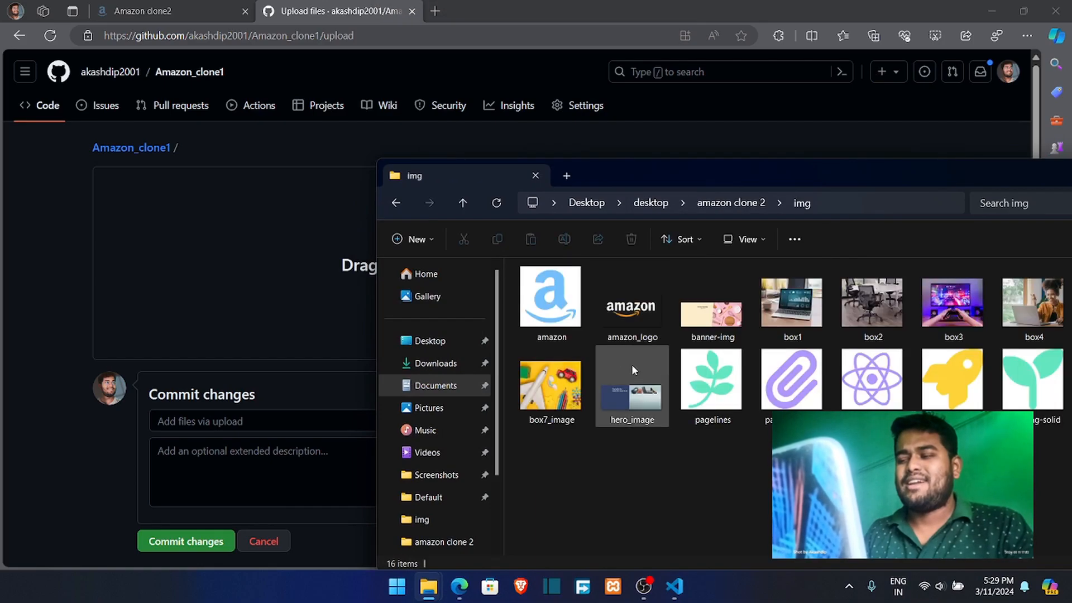
left_click(398, 202)
- Switch to VS Code, close the terminal, and examine the href of the icon link on line 9 of index.html
left_click(675, 587)
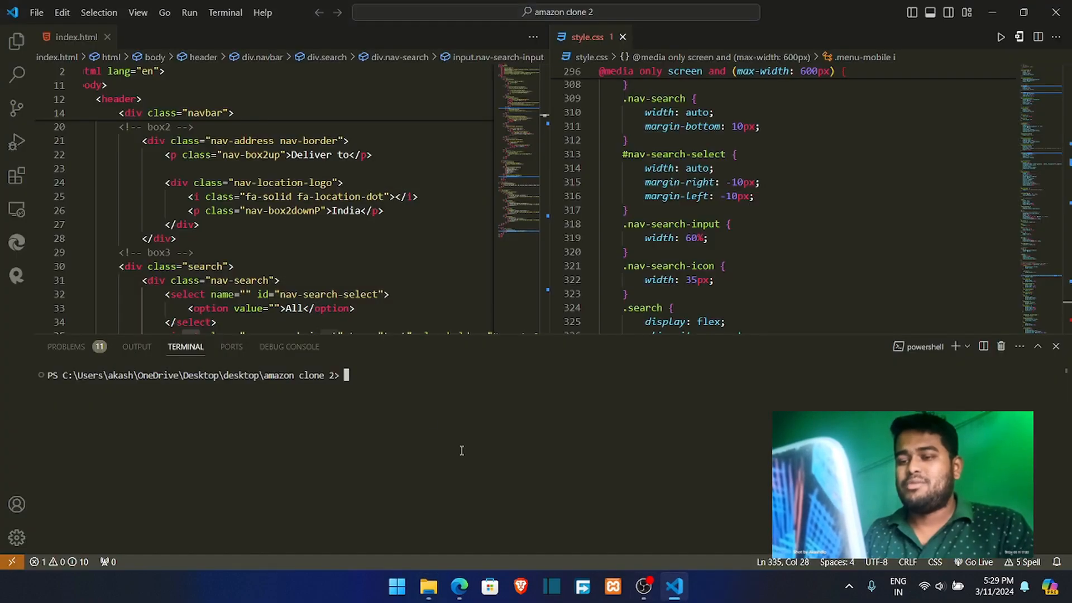
left_click(1056, 346)
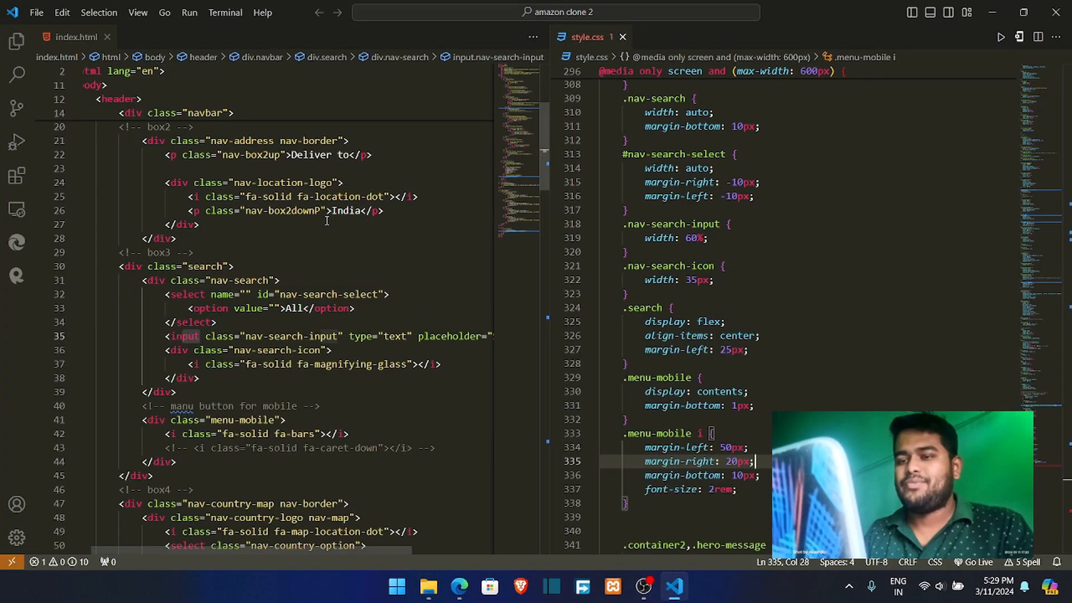
scroll(324, 214, "up", 6)
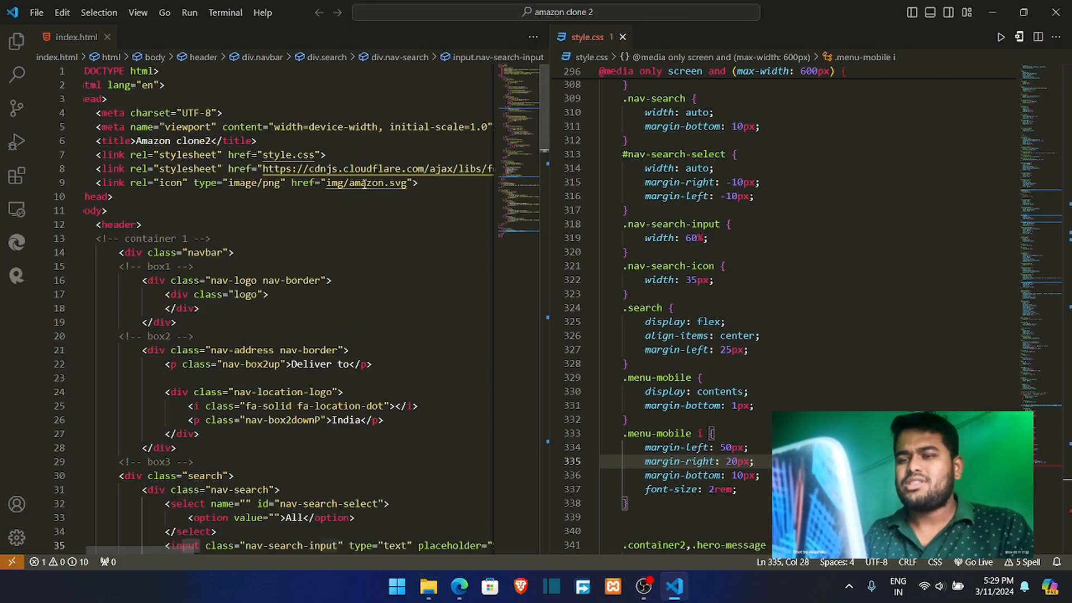
double_click(333, 183)
left_click_drag(291, 183, 310, 183)
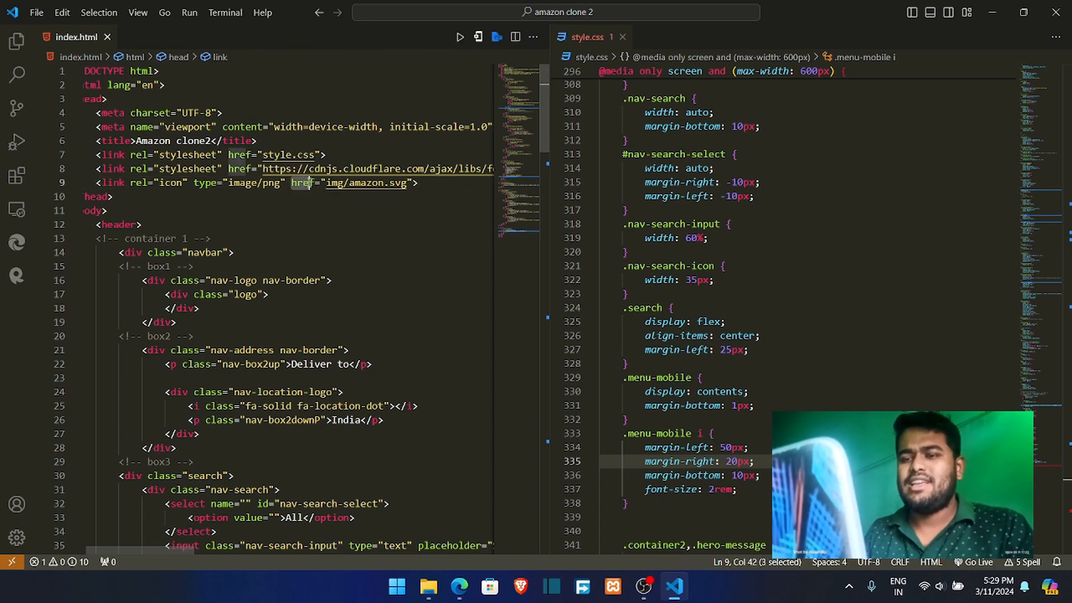
left_click(323, 184)
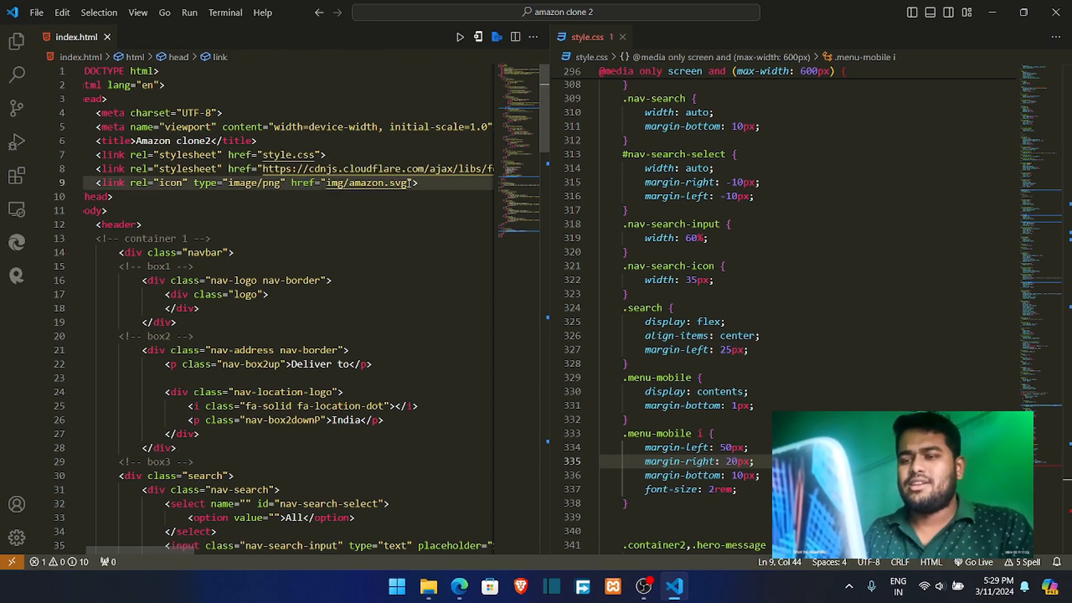
- Try adding a slash before img in the icon link's path, and undo the change
key("Down")
key("Down")
left_click(328, 183)
type("/")
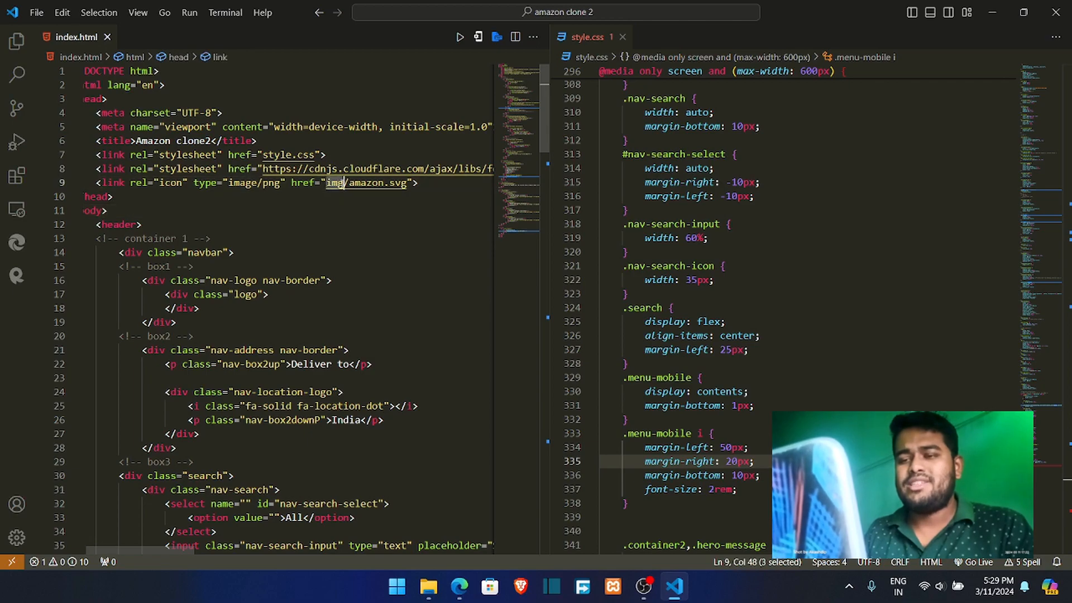
left_click_drag(334, 183, 355, 183)
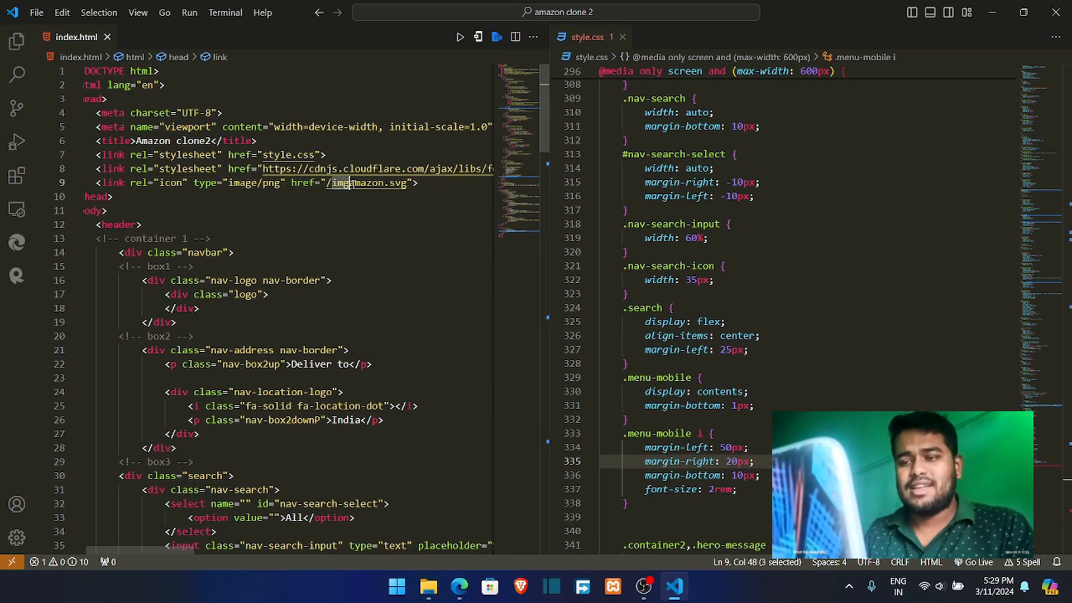
left_click(389, 183)
key("ctrl+z")
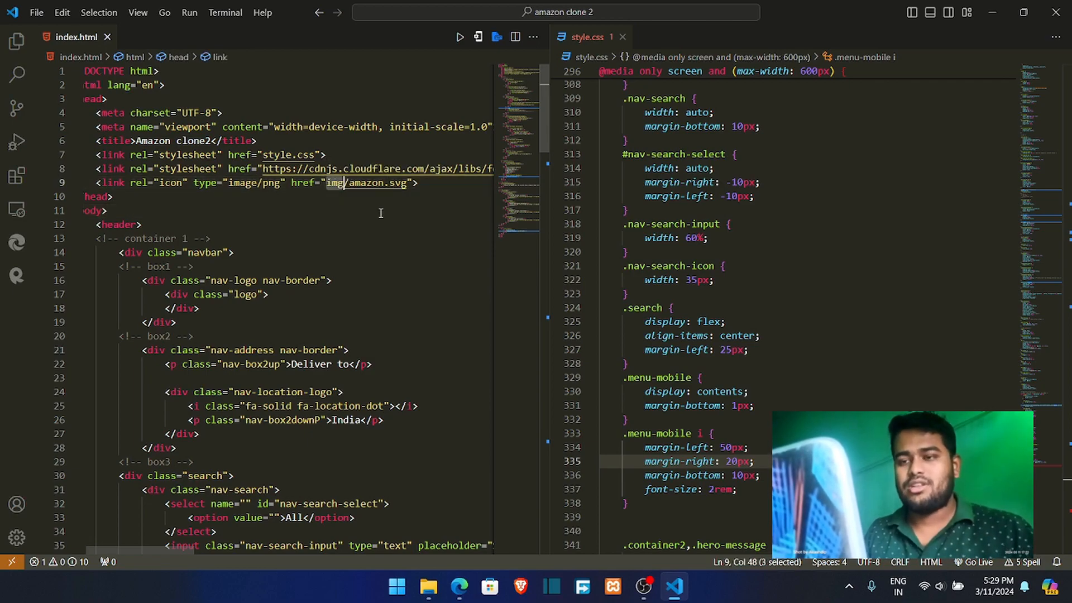
- Delete the file name from the icon link's path in index.html and choose amazon.svg from the img folder suggestions again
left_click_drag(401, 183, 333, 183)
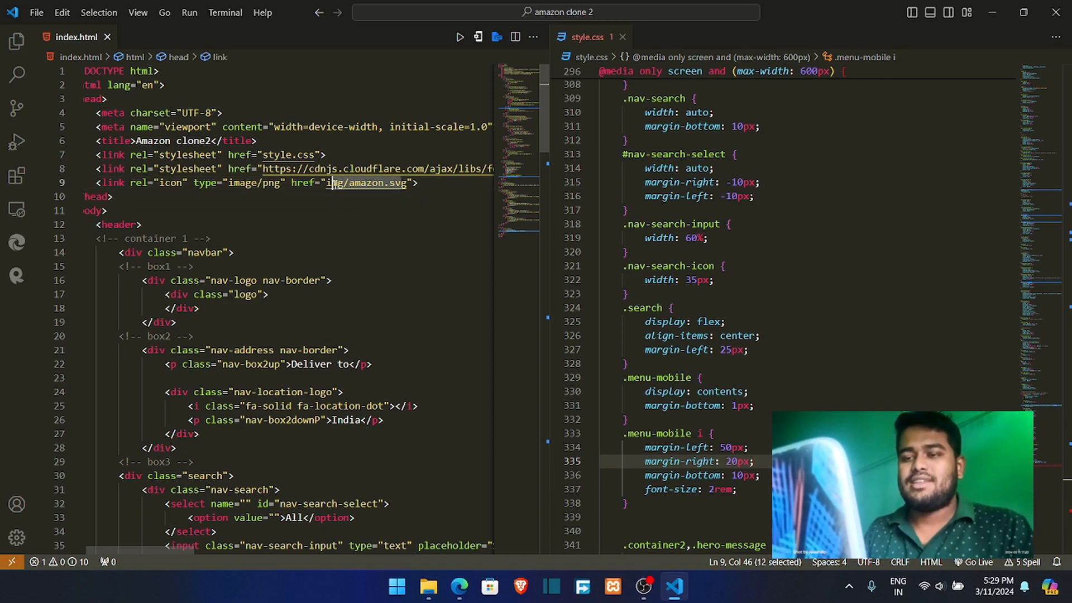
left_click(408, 184)
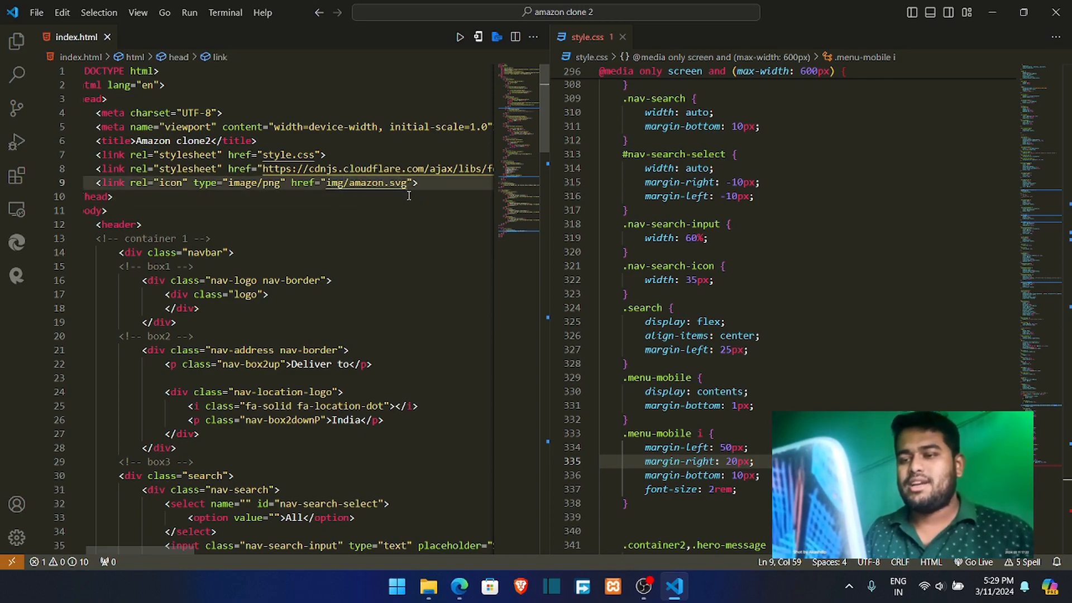
key("BackSpace")
key("BackSpace")
key("BackSpace")
key("BackSpace")
key("BackSpace")
key("BackSpace")
key("BackSpace")
key("BackSpace")
key("BackSpace")
key("BackSpace")
key("BackSpace")
type("/")
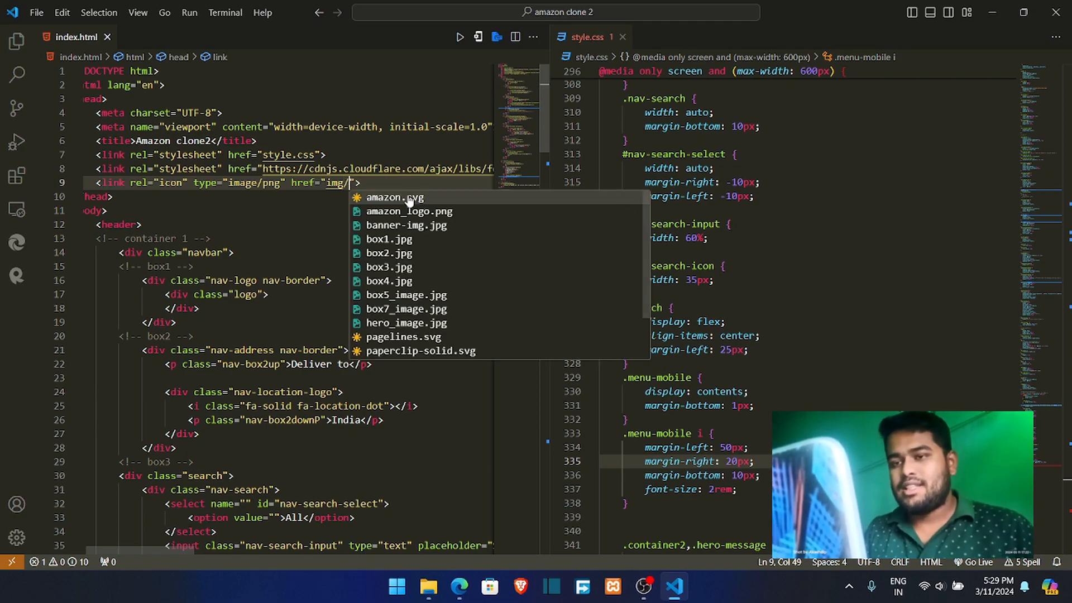
key("Down")
key("Down")
key("Down")
key("Down")
key("Up")
key("Up")
key("Up")
key("Up")
key("Return")
left_click(410, 202)
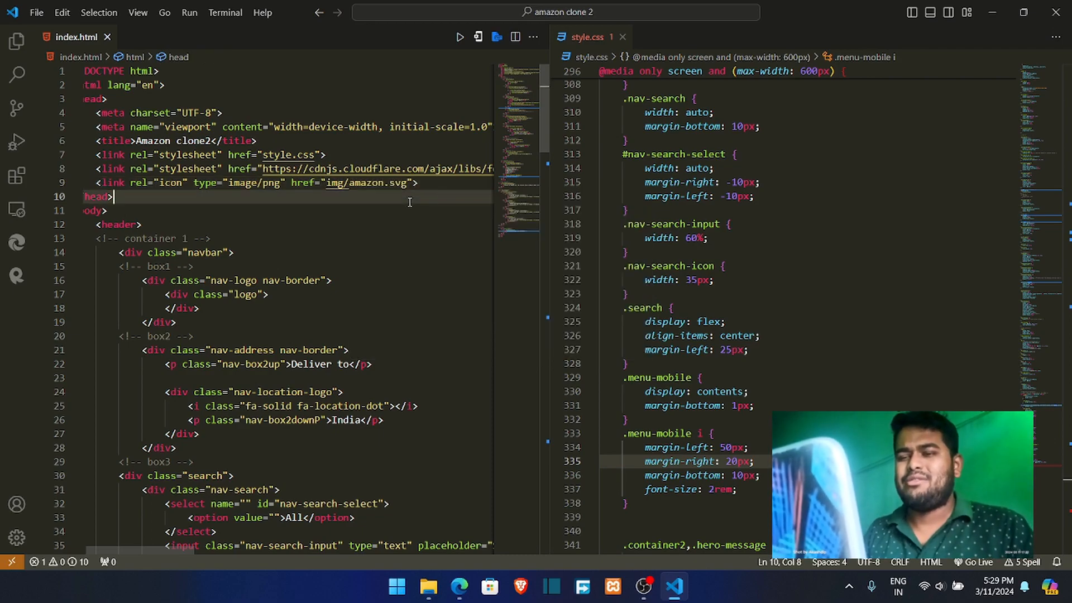
- Return to the amazon clone 2 folder, upload its img folder, index and style files to the repository, and commit the changes
left_click(999, 13)
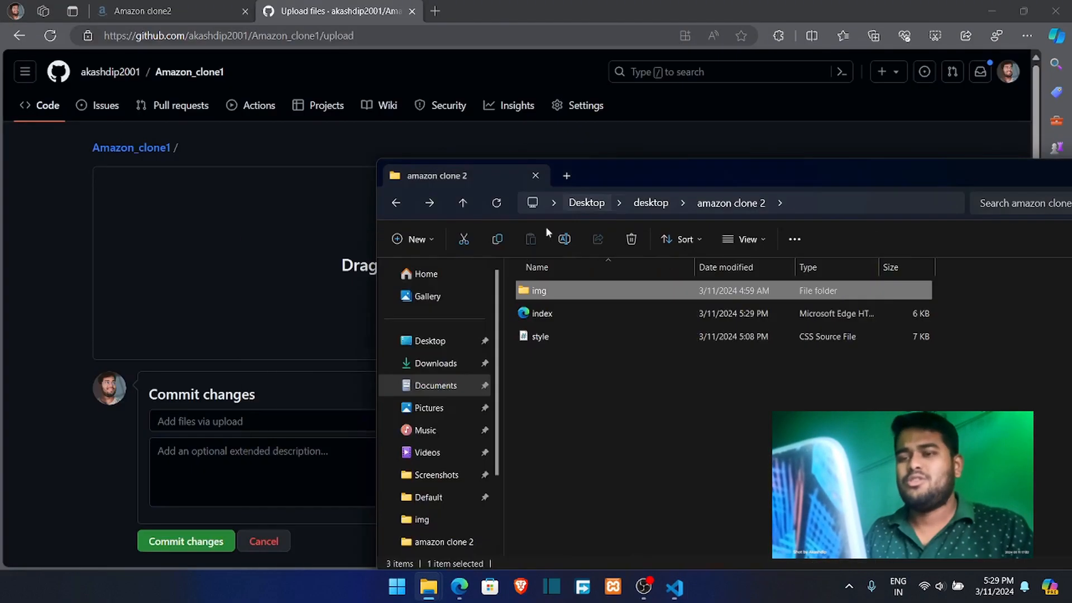
left_click_drag(575, 392, 276, 269)
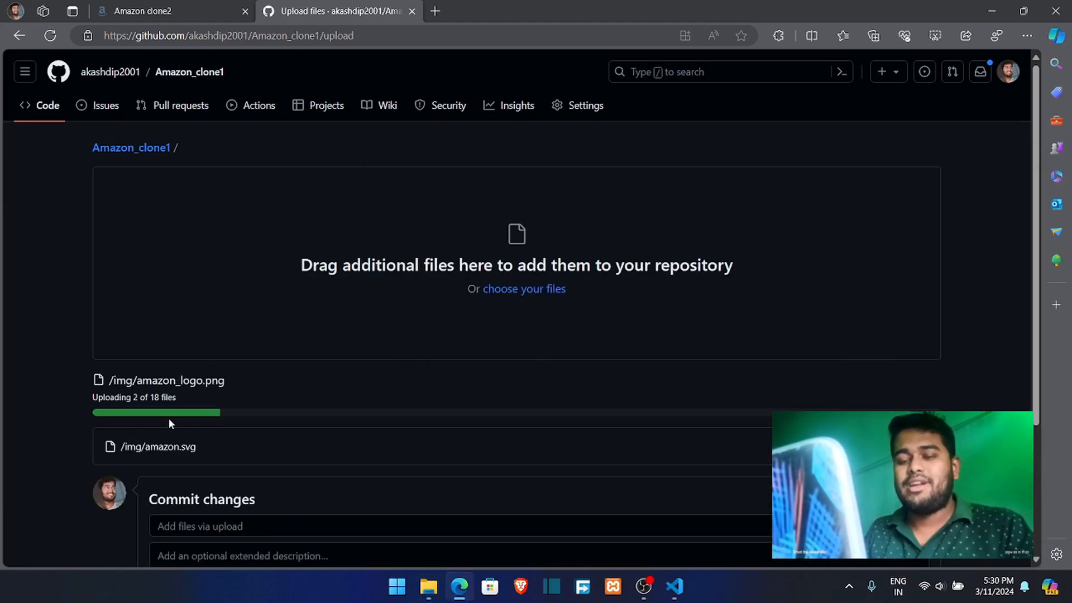
scroll(169, 418, "down", 3)
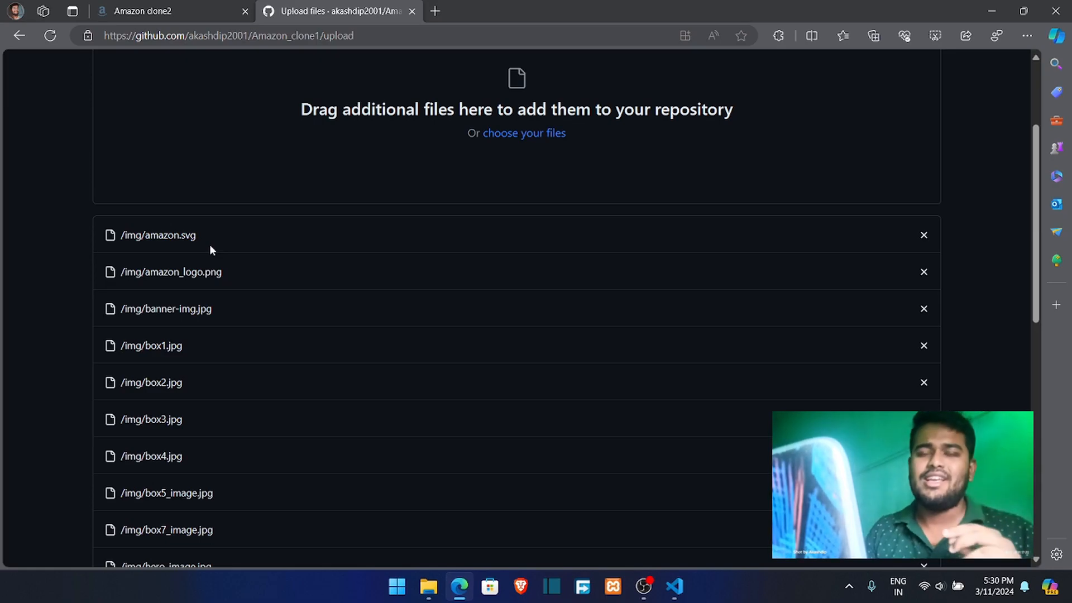
scroll(245, 248, "up", 3)
scroll(232, 229, "down", 4)
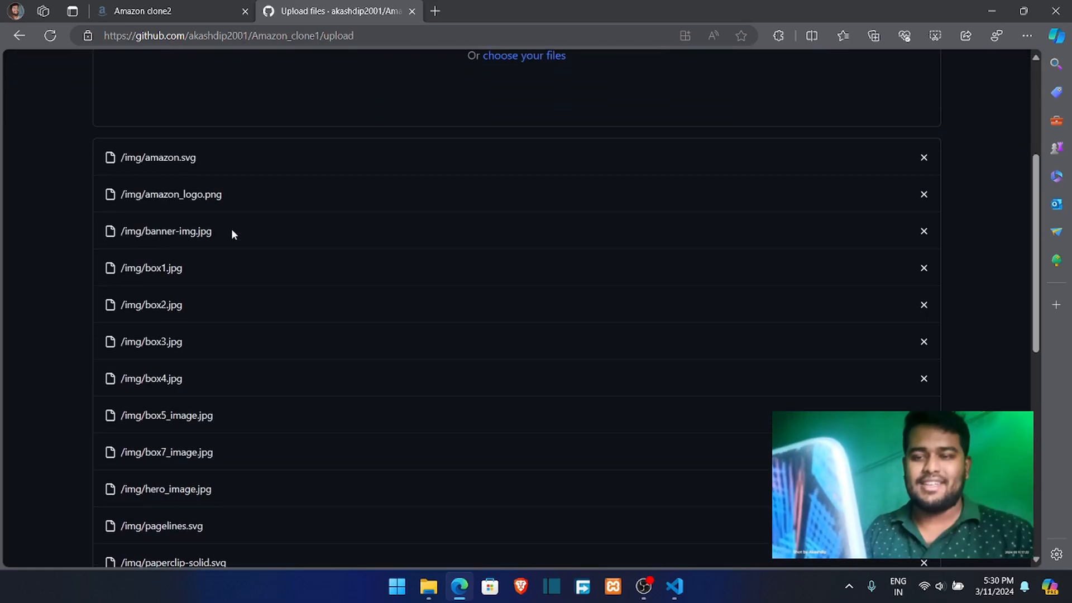
scroll(231, 229, "up", 4)
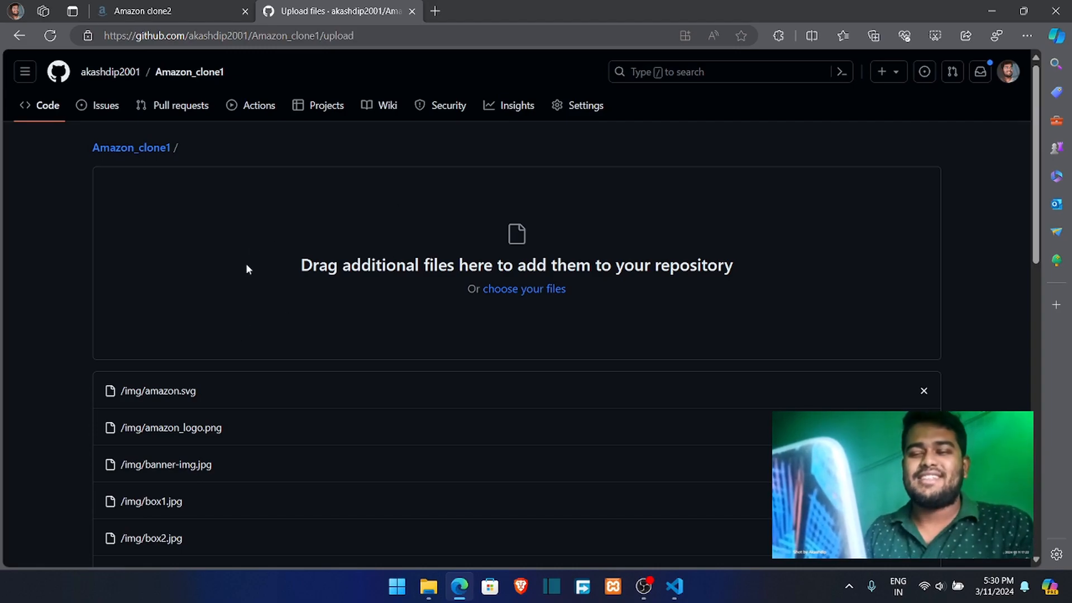
scroll(342, 270, "down", 1)
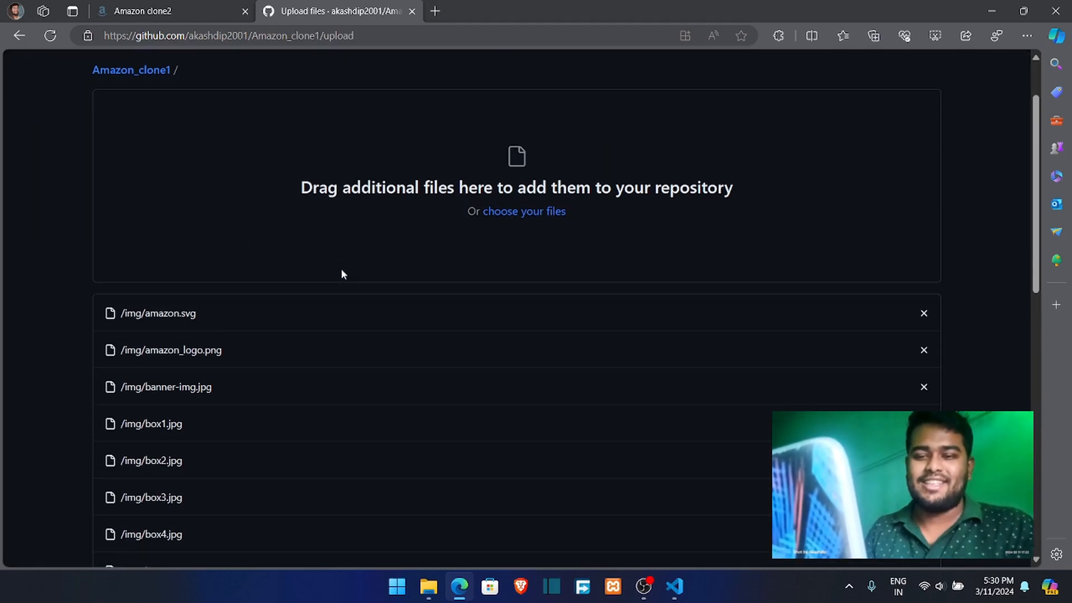
scroll(341, 274, "down", 9)
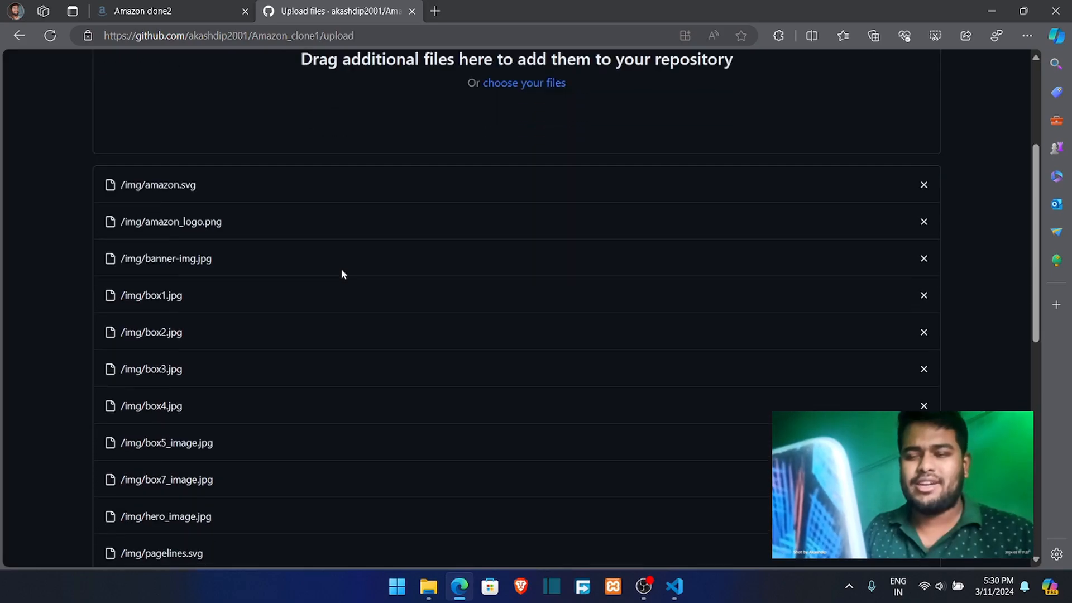
left_click(212, 466)
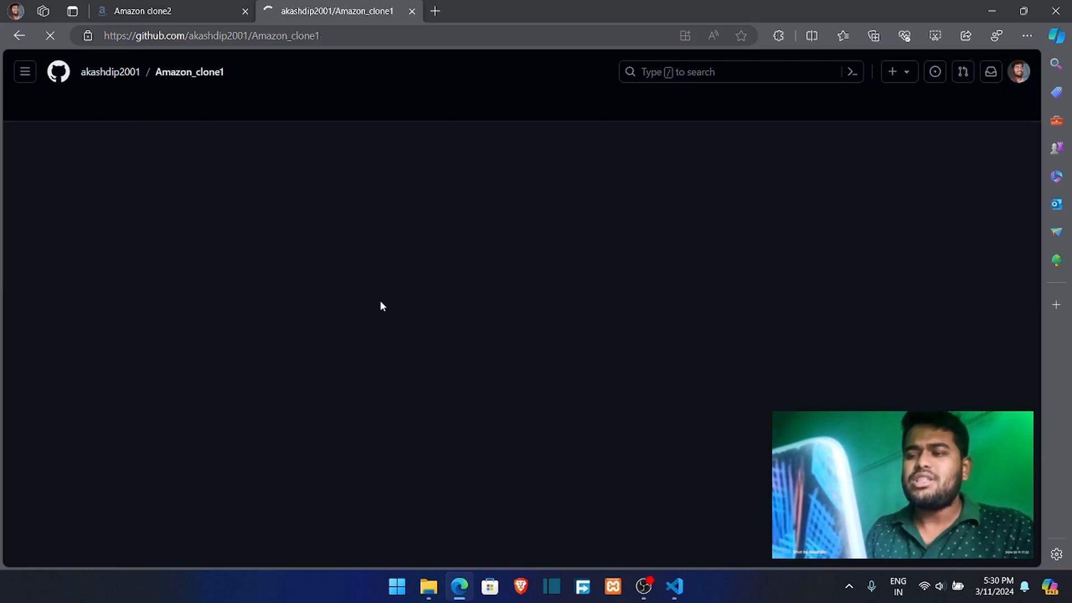
- In the repository's Pages settings, set the deployment branch to main with the / (root) folder and save
scroll(199, 345, "down", 1)
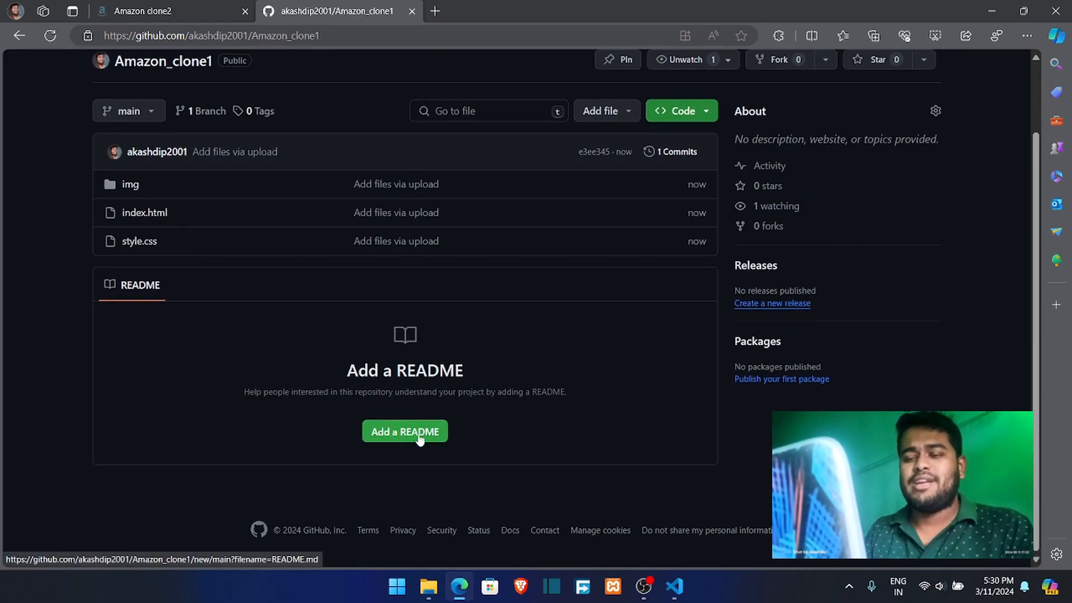
scroll(322, 168, "up", 1)
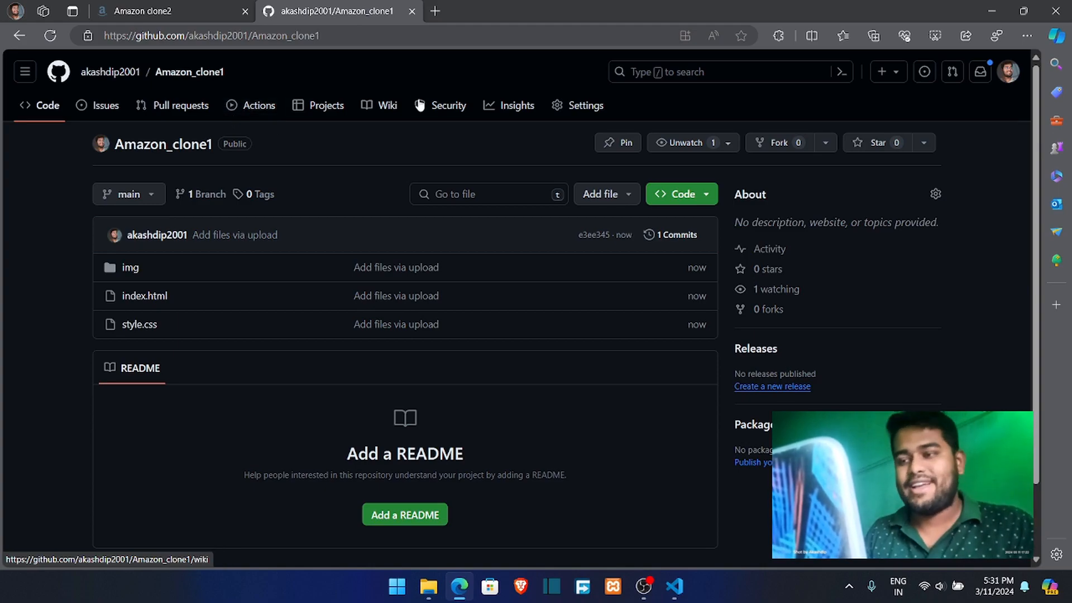
left_click(561, 108)
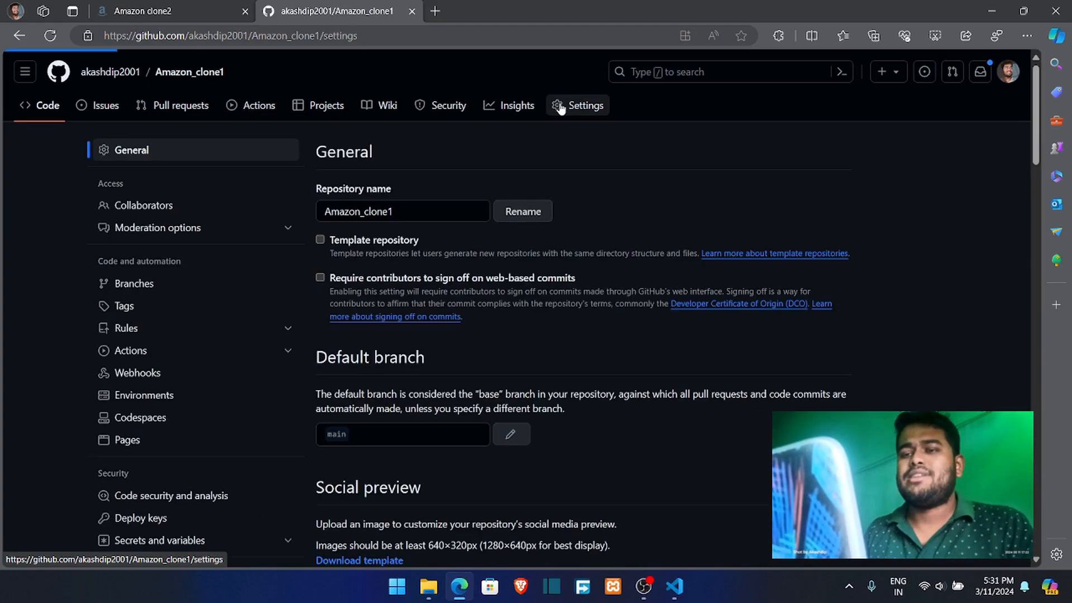
left_click(137, 444)
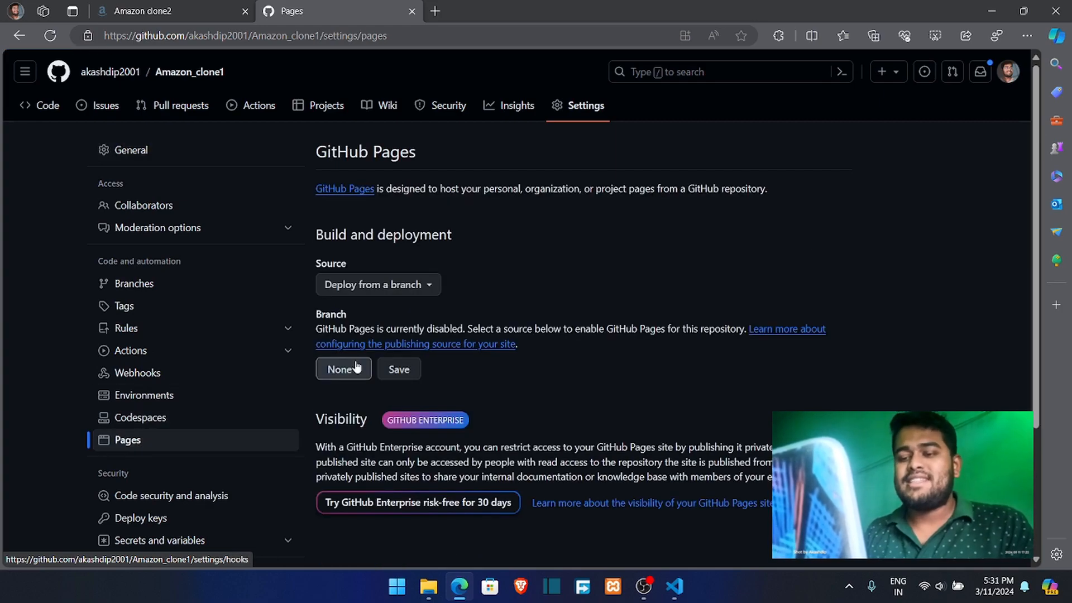
left_click(360, 373)
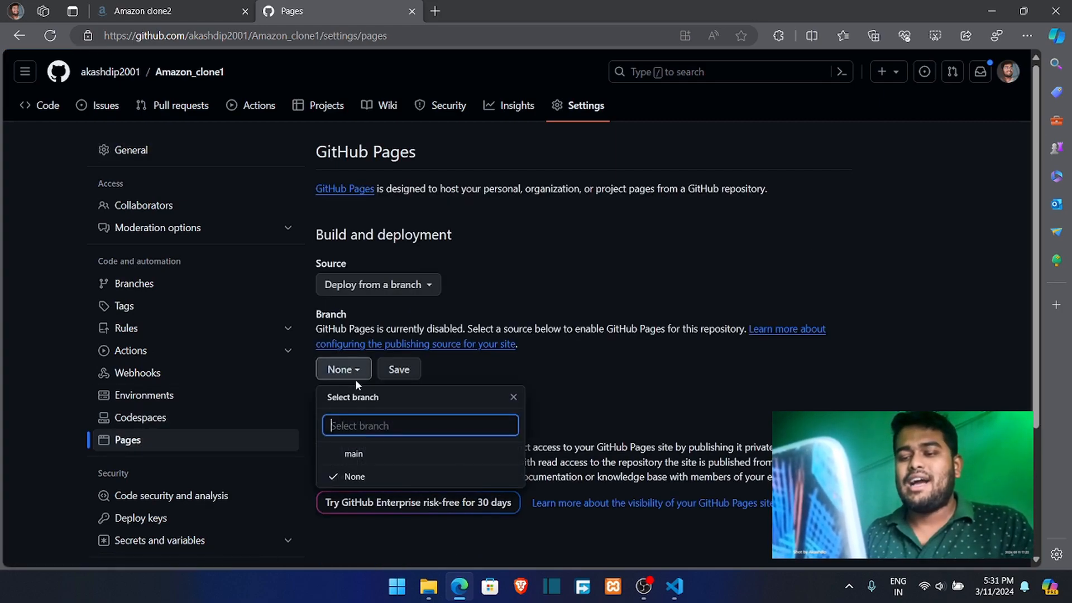
left_click(355, 455)
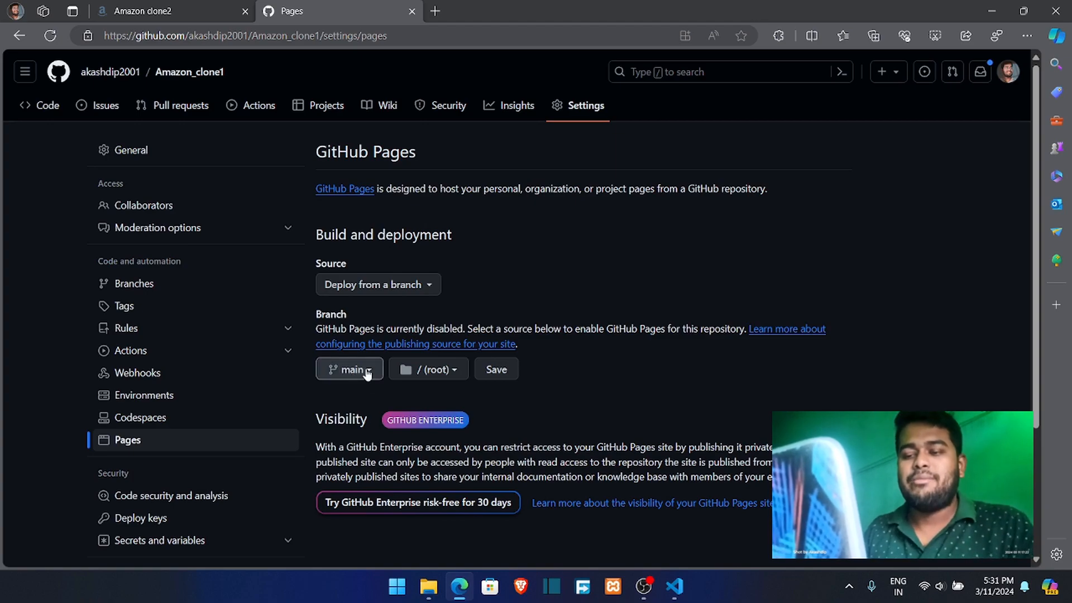
left_click(496, 370)
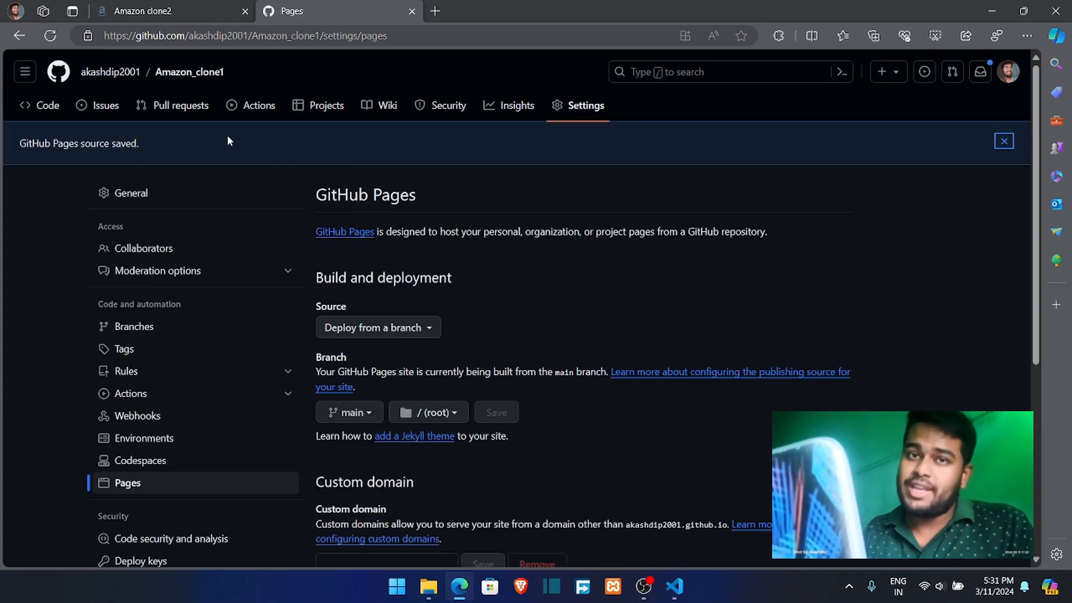
- Open the repository's pages build and deployment workflow run and open the deployed site's link in a new tab
left_click(249, 112)
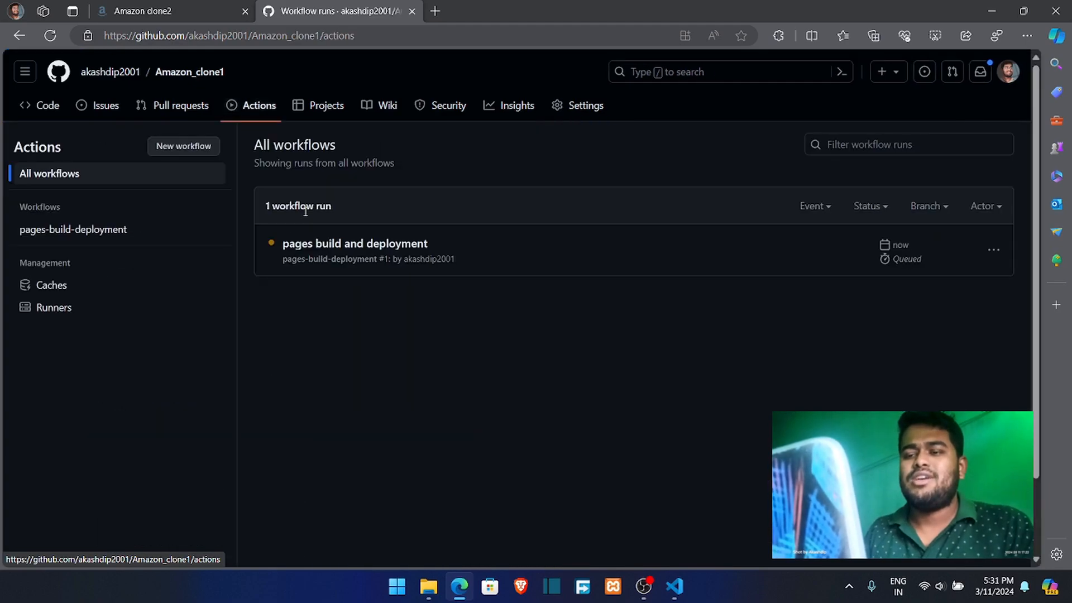
left_click(298, 247)
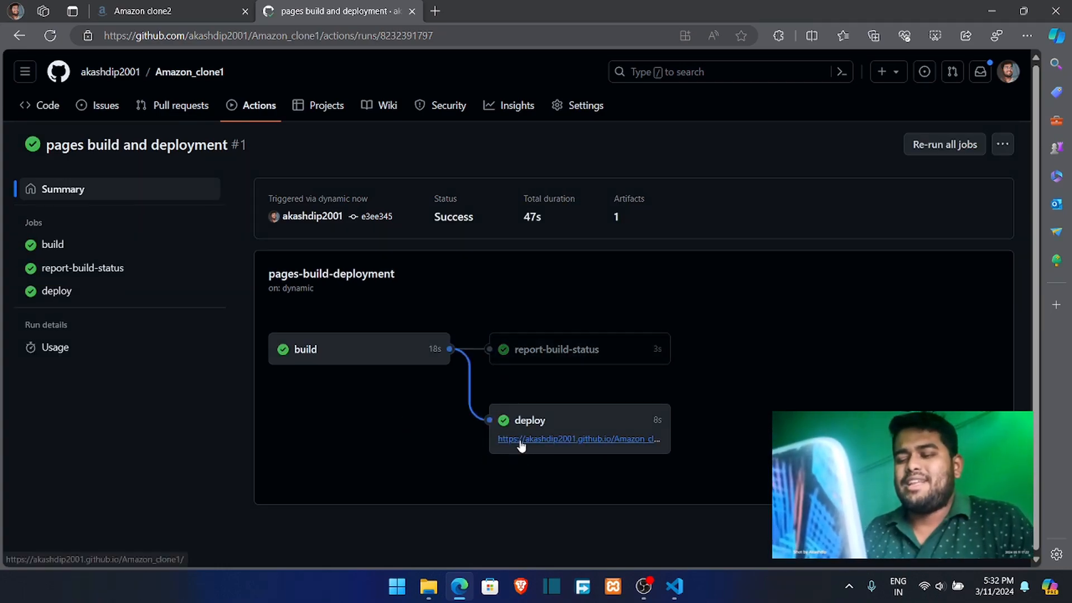
right_click(549, 445)
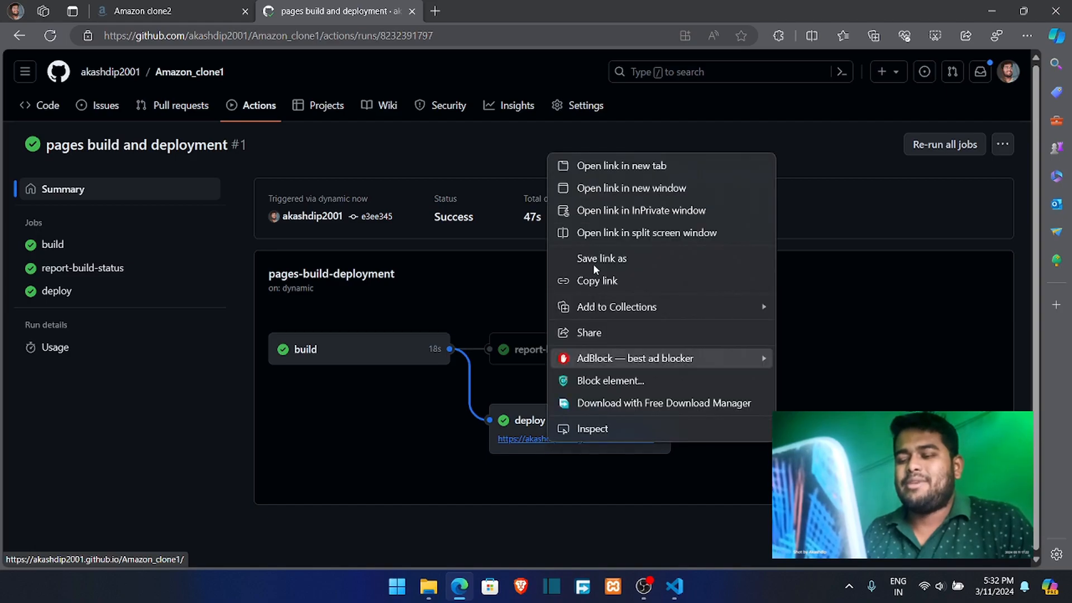
left_click(581, 166)
left_click(477, 12)
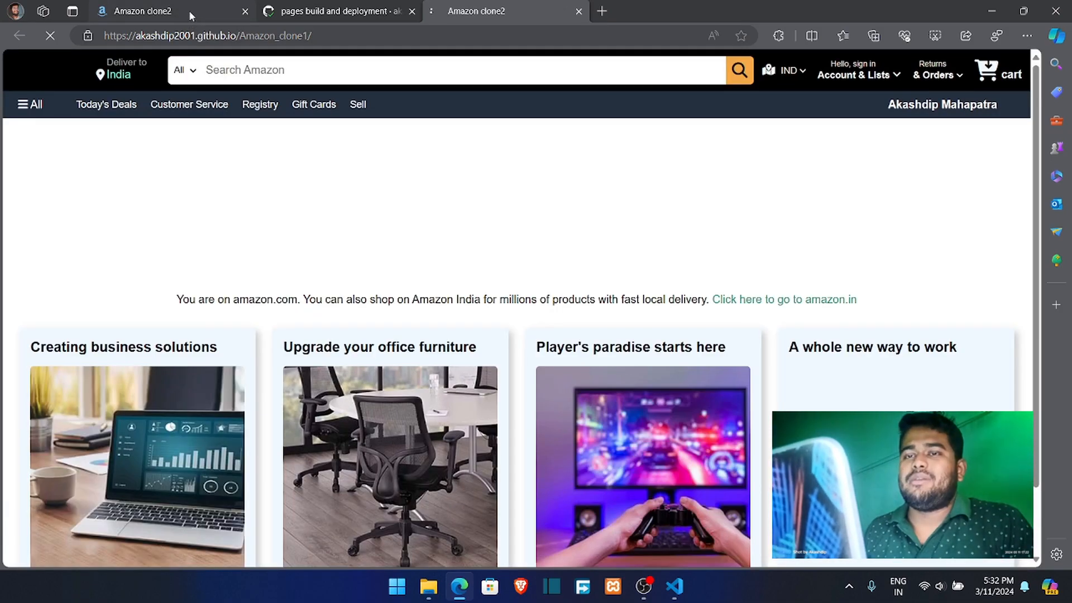
- Switch to the local preview of Amazon clone2 and examine the IP address, port and file name in its URL
left_click(188, 10)
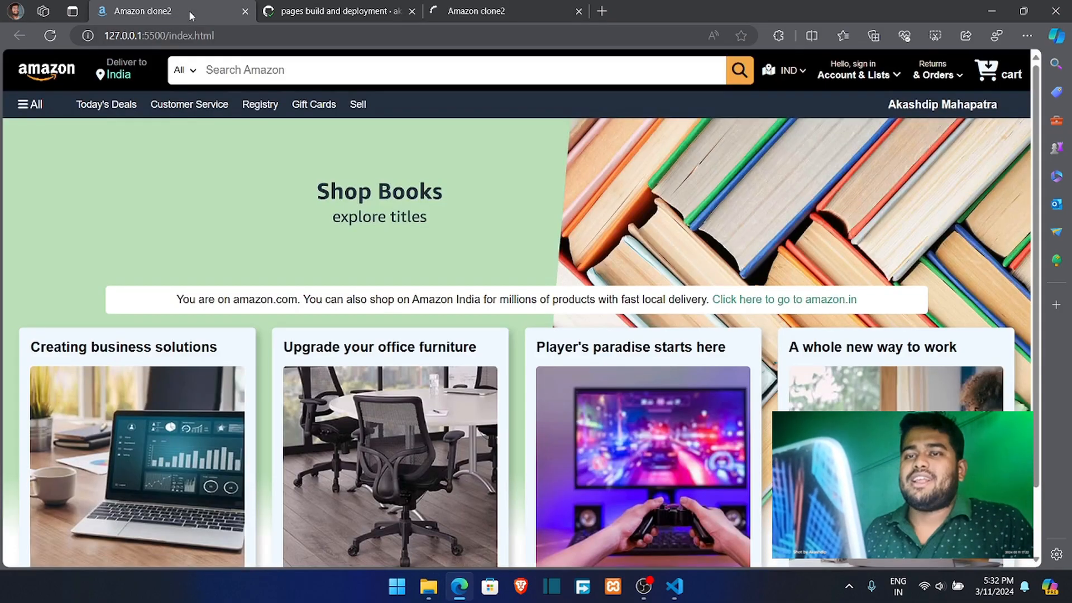
left_click(189, 34)
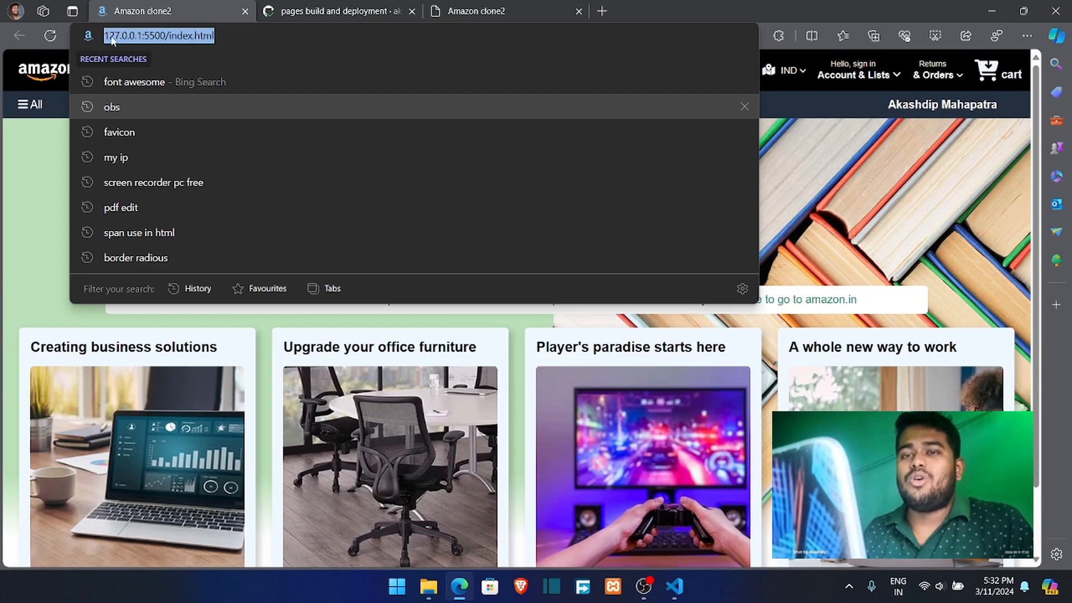
left_click(131, 37)
left_click_drag(134, 37, 105, 35)
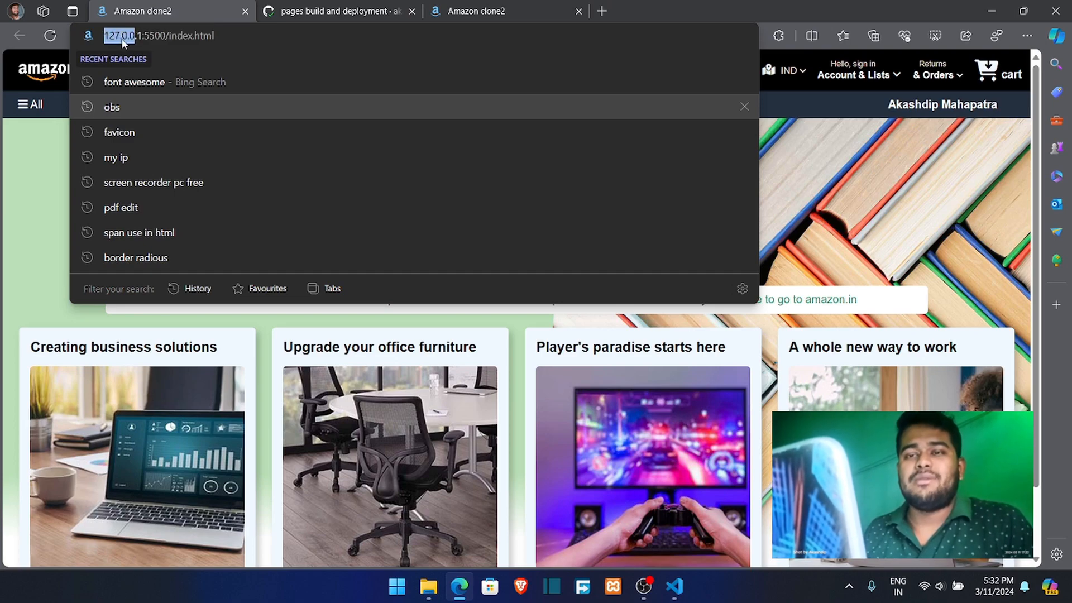
left_click(144, 37, "shift")
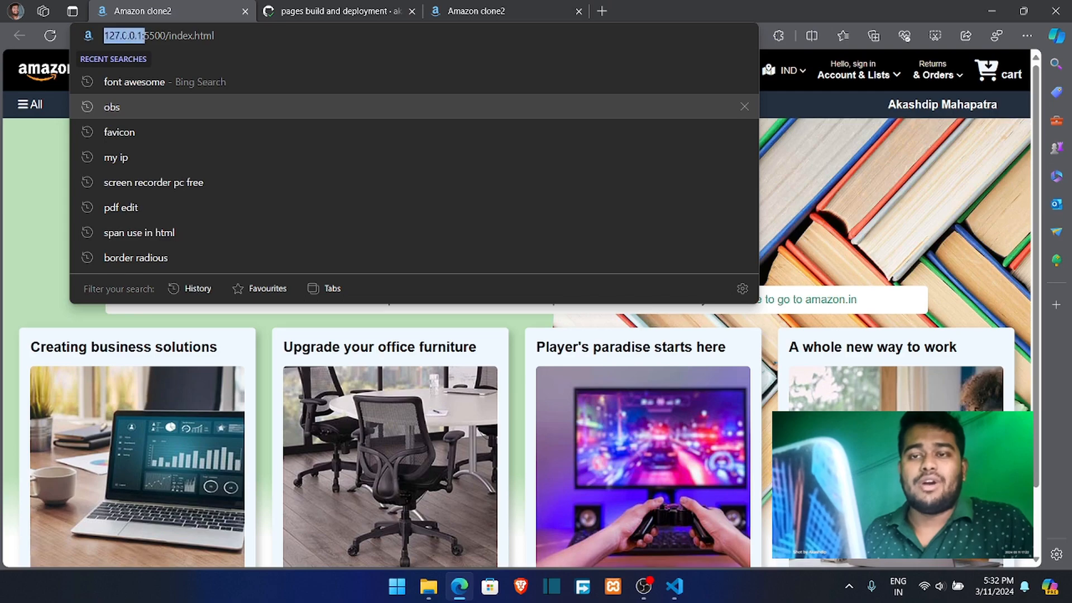
left_click_drag(166, 37, 145, 37)
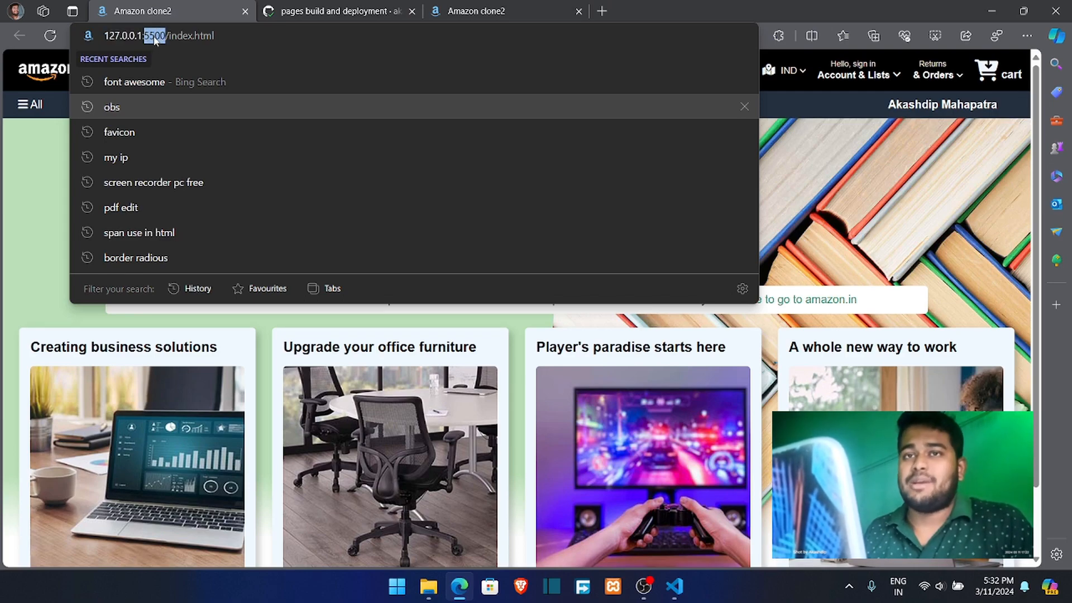
left_click_drag(215, 37, 169, 36)
- Switch to the deployed GitHub Pages site and examine the account, github.io domain and repository parts of its URL
left_click(454, 12)
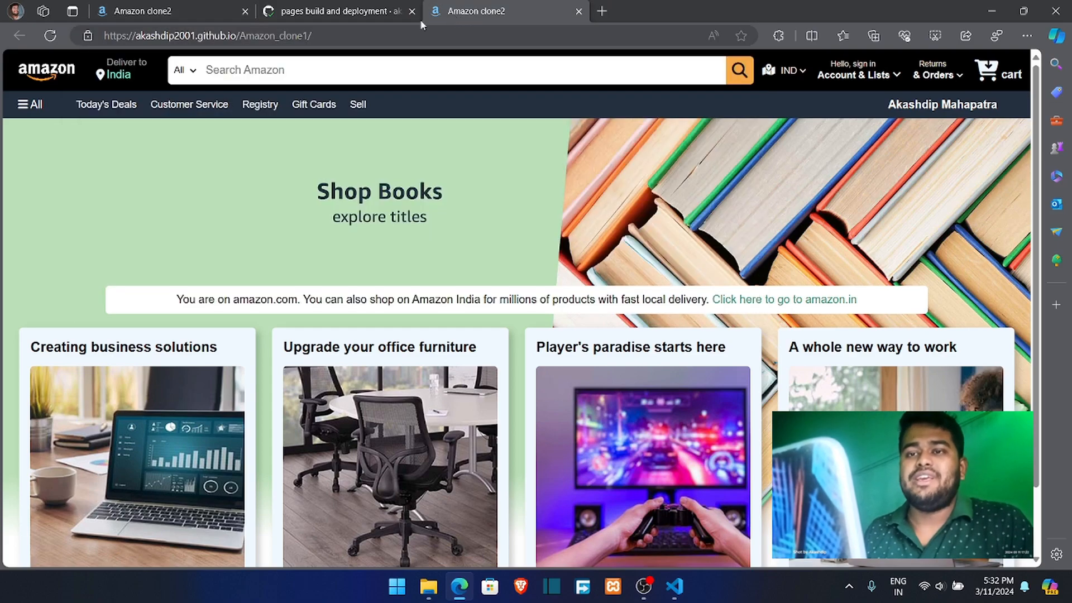
left_click_drag(109, 36, 313, 35)
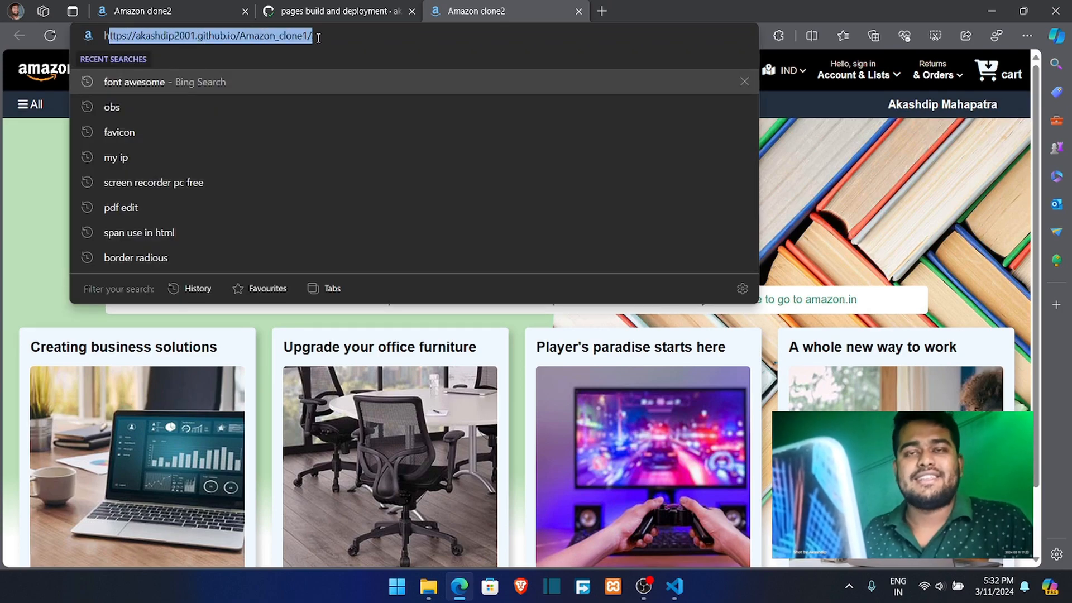
left_click(314, 35)
left_click_drag(313, 36, 141, 36)
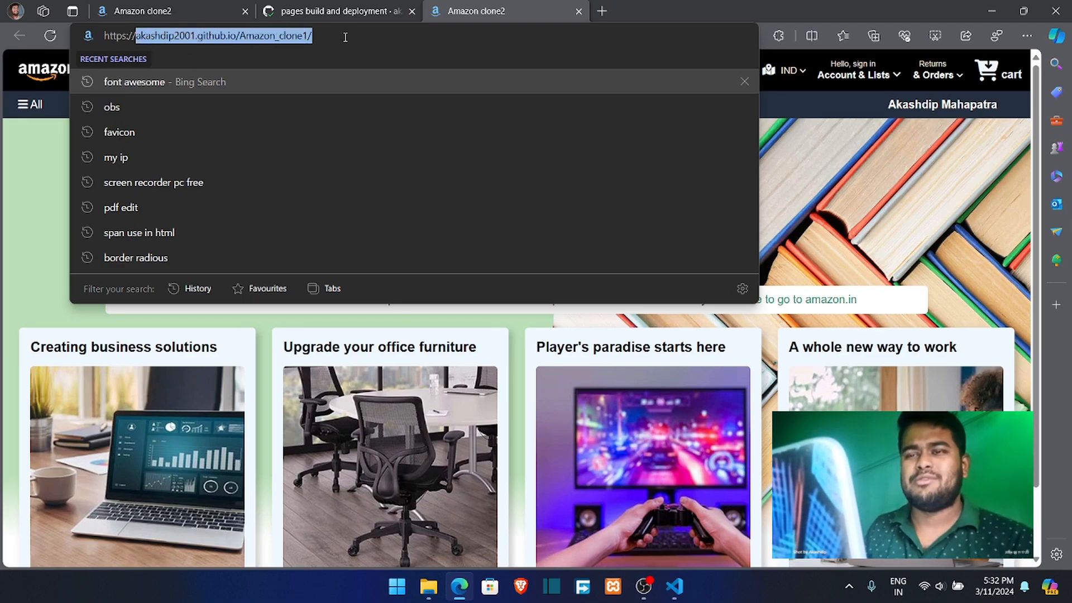
left_click(320, 34)
left_click_drag(233, 35, 200, 39)
left_click_drag(311, 34, 258, 36)
left_click(323, 37)
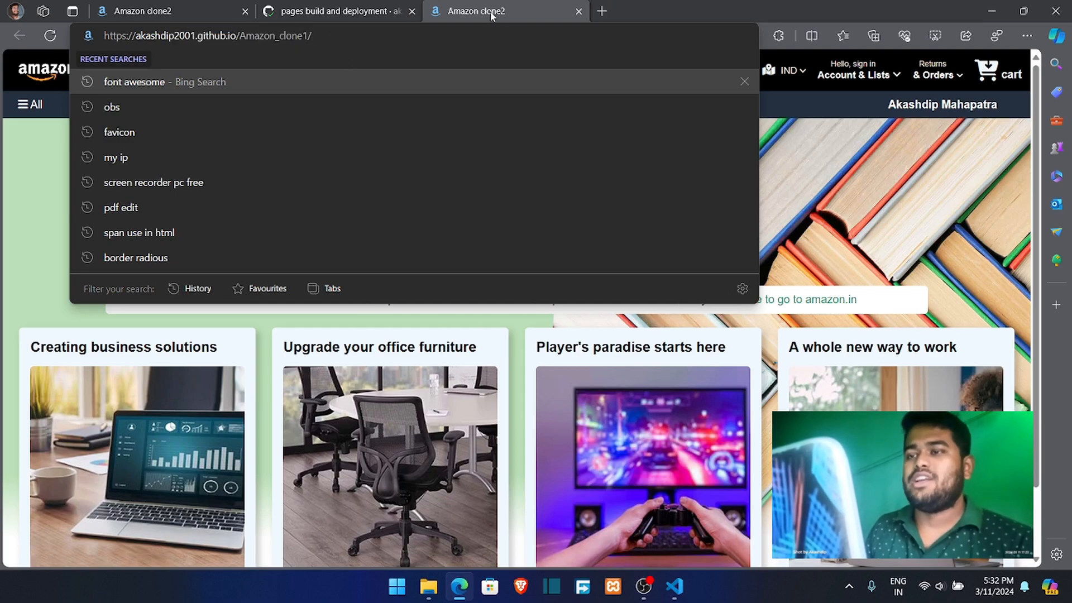
key("Escape")
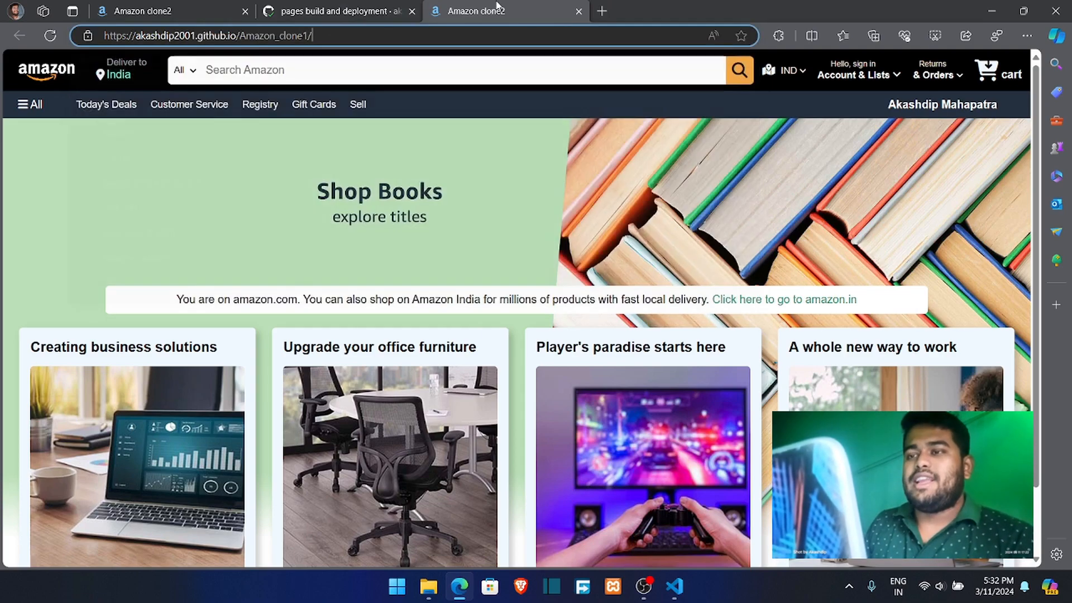
- Return to the Amazon_clone1 repository and check the live site address in its Pages settings
left_click(324, 19)
left_click(47, 105)
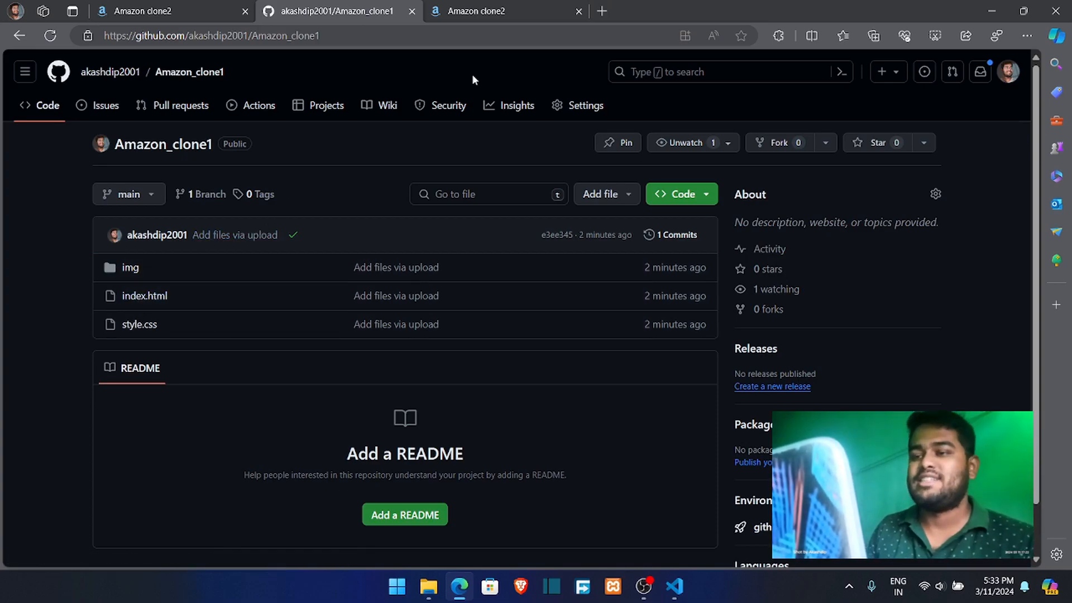
left_click(566, 106)
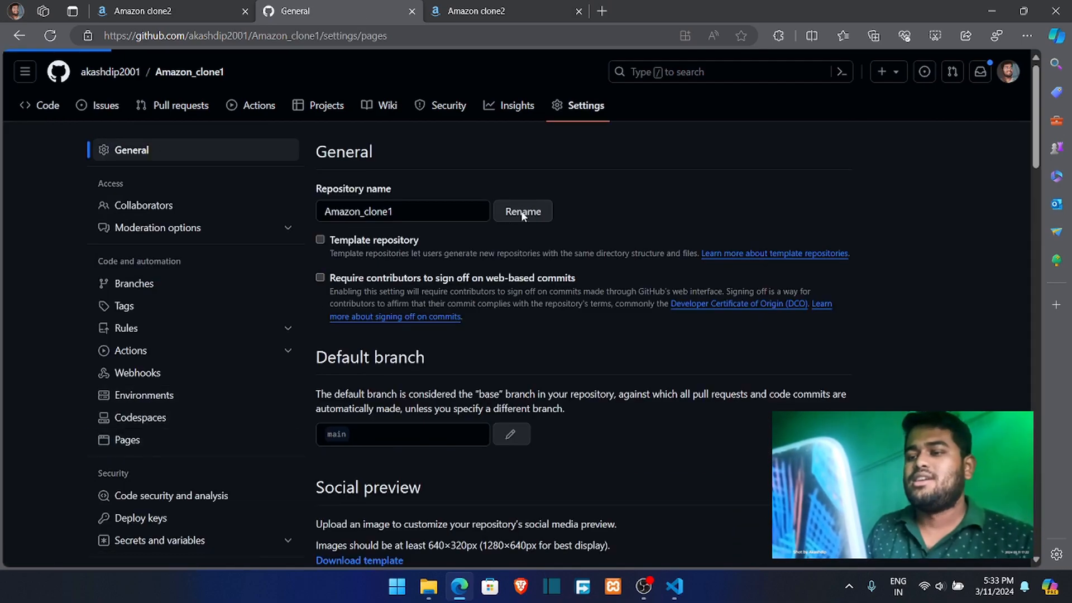
left_click_drag(633, 225, 405, 224)
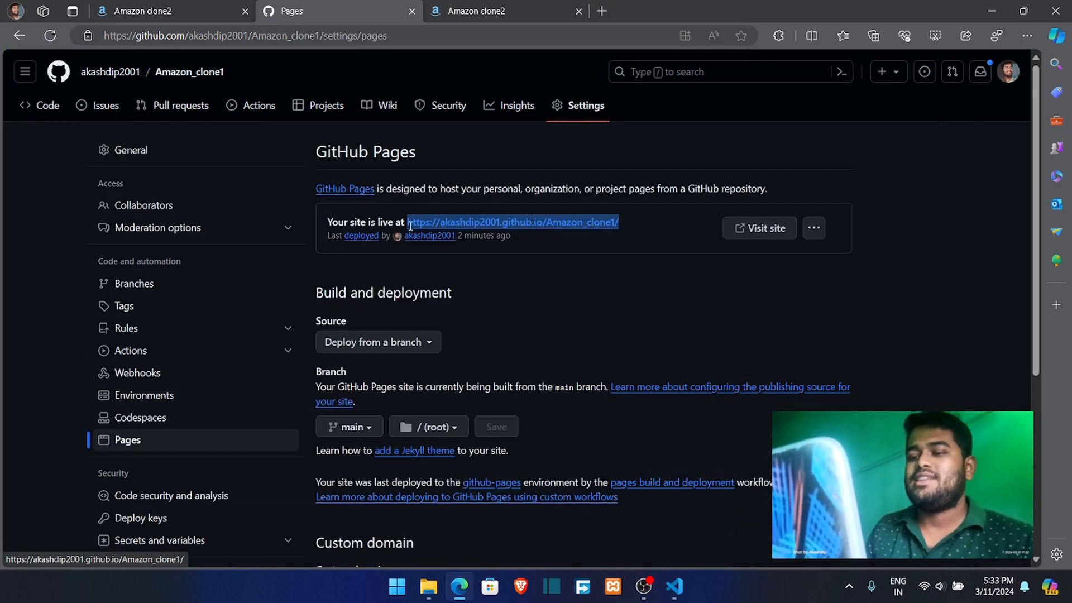
- Inspect the deployed site in the developer tools with Samsung Galaxy S8+ device emulation, and close the tools
left_click(496, 17)
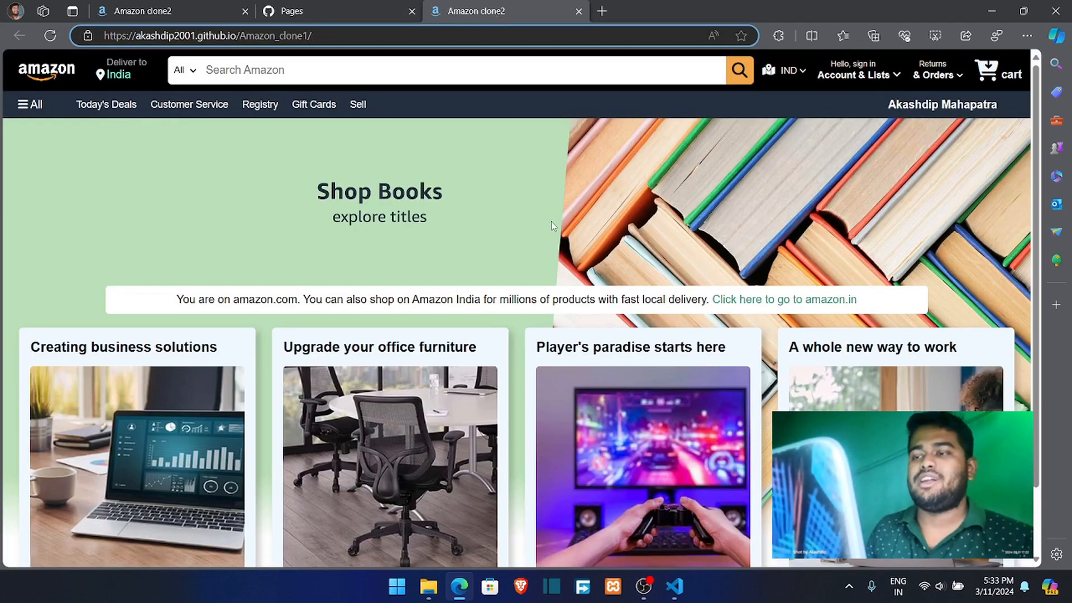
right_click(504, 186)
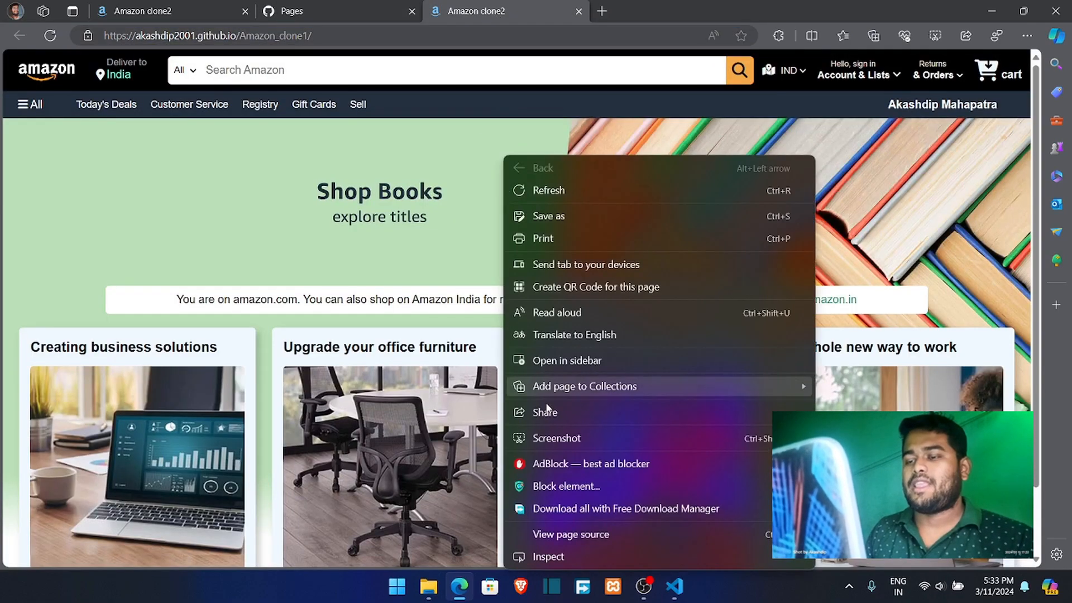
left_click(544, 559)
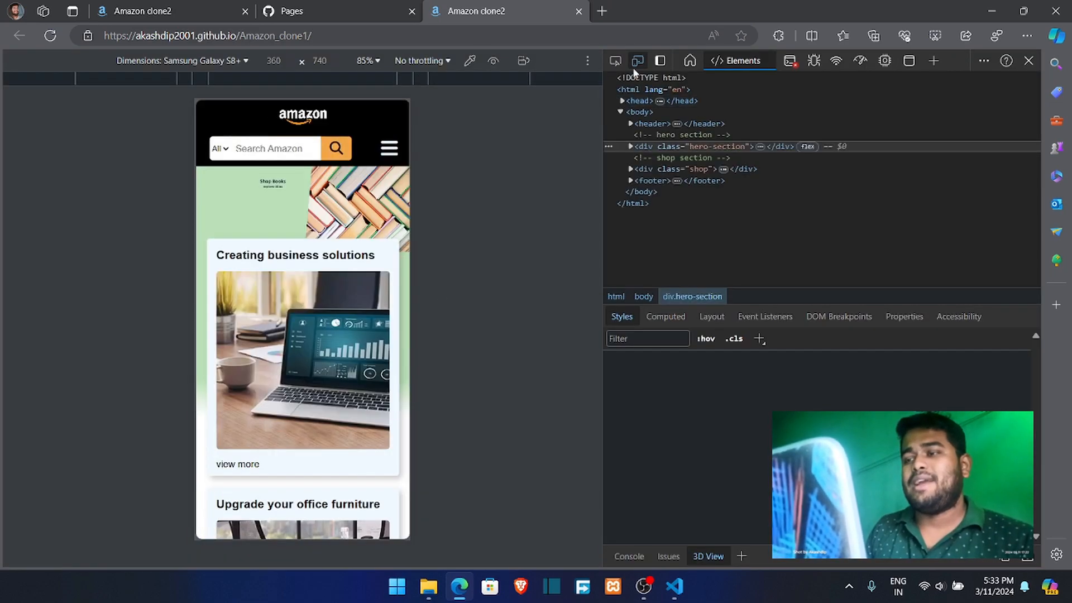
left_click(638, 61)
left_click(638, 62)
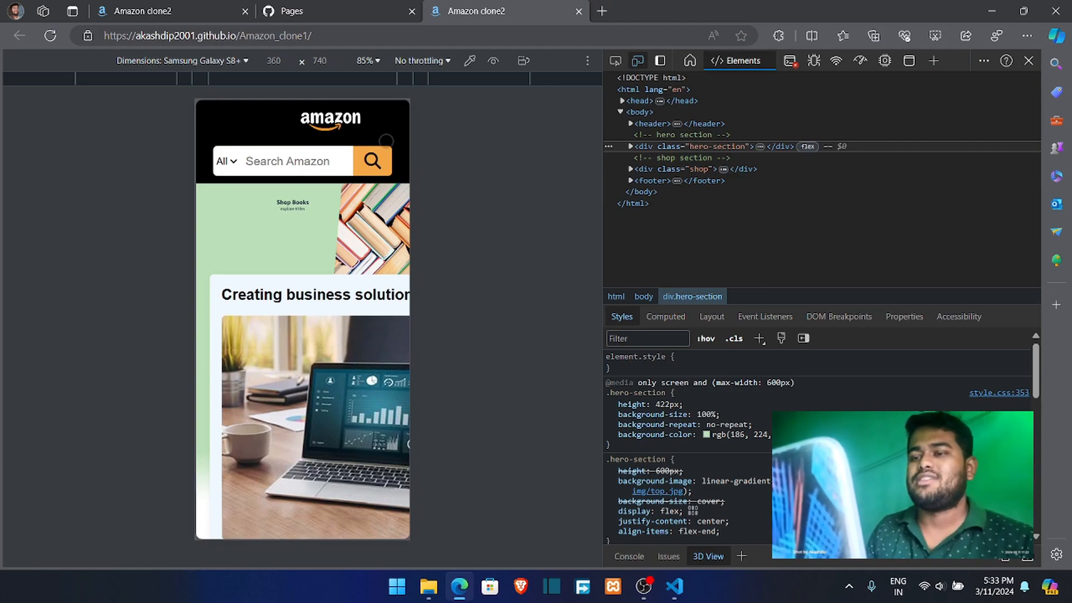
left_click(1028, 60)
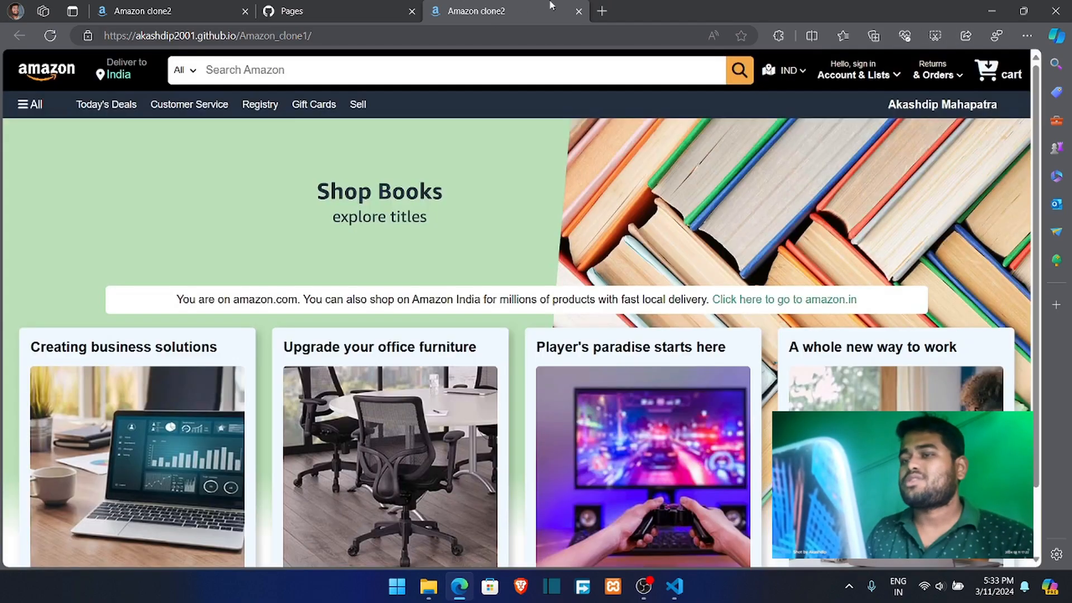
- Go back to the Amazon_clone1 repository's code page and look over its uploaded files
left_click(374, 10)
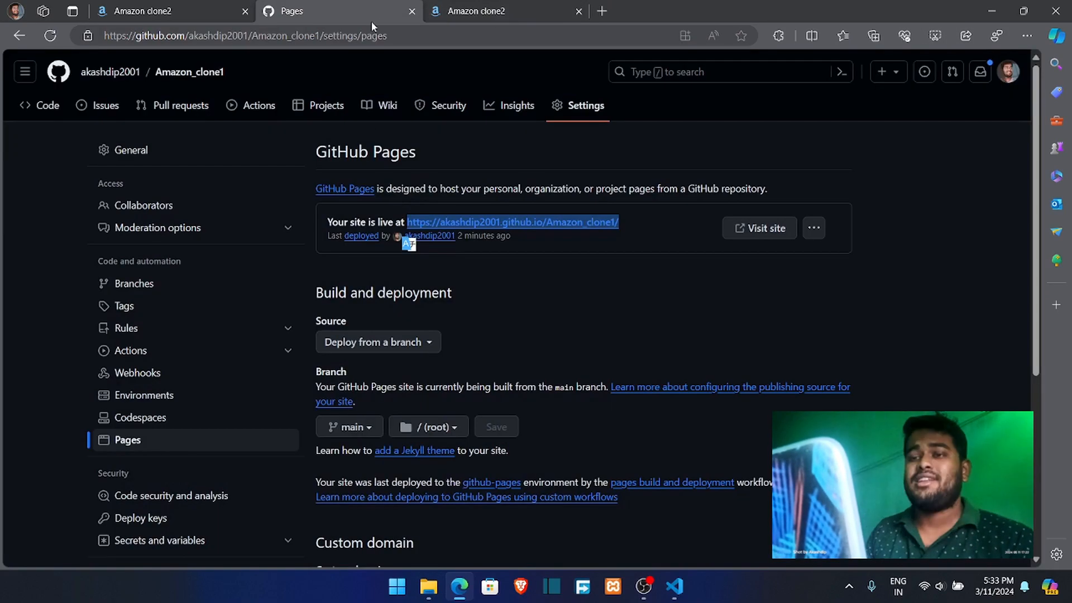
left_click(55, 108)
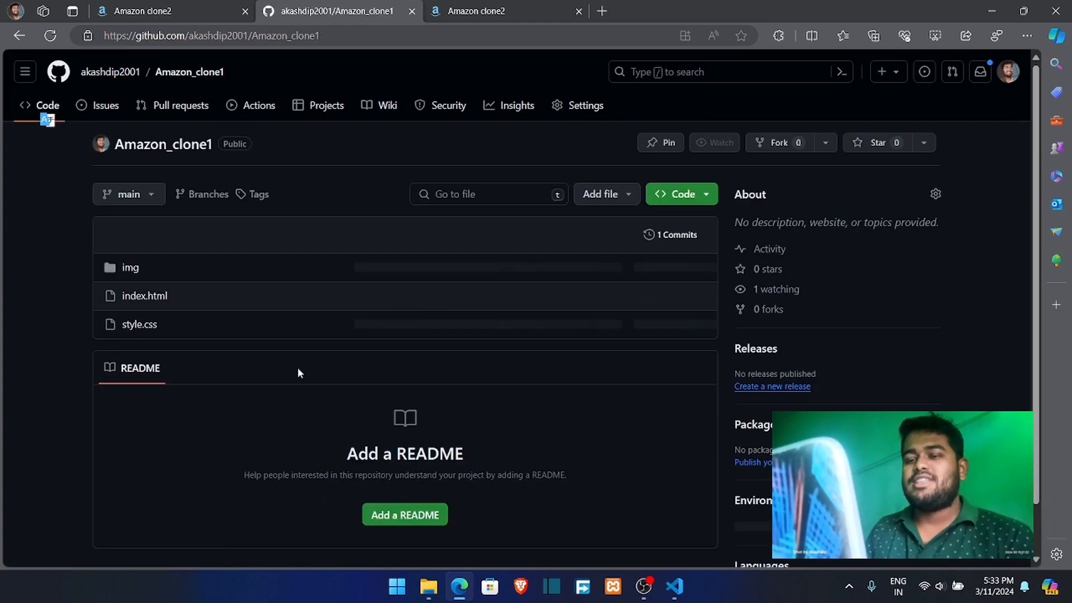
scroll(757, 391, "down", 1)
scroll(757, 391, "up", 1)
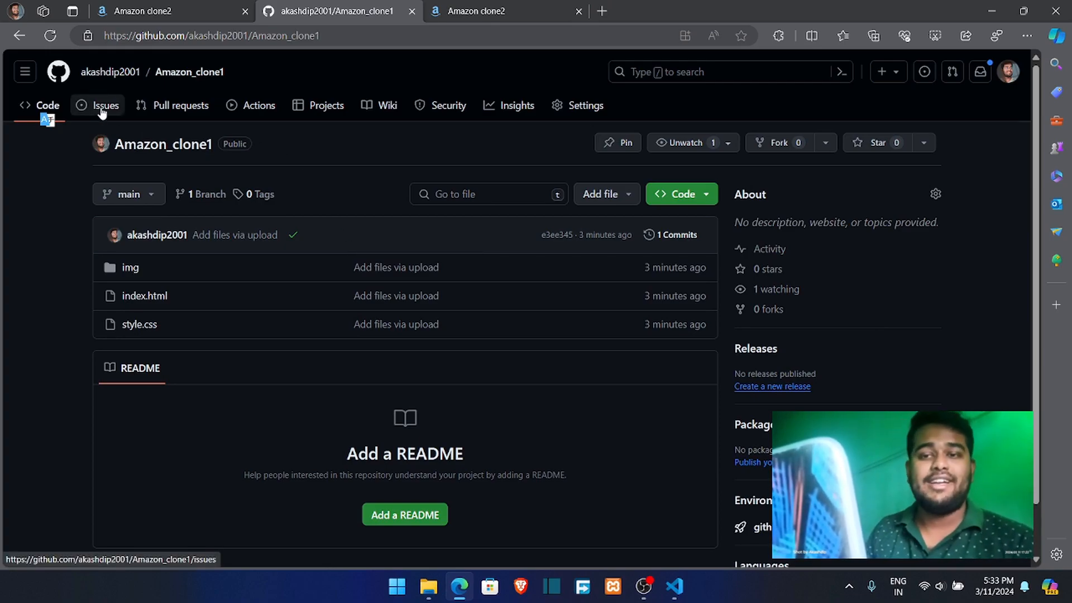
- Open the account profile's repository list and open Amazon_clone1 from it
left_click(119, 81)
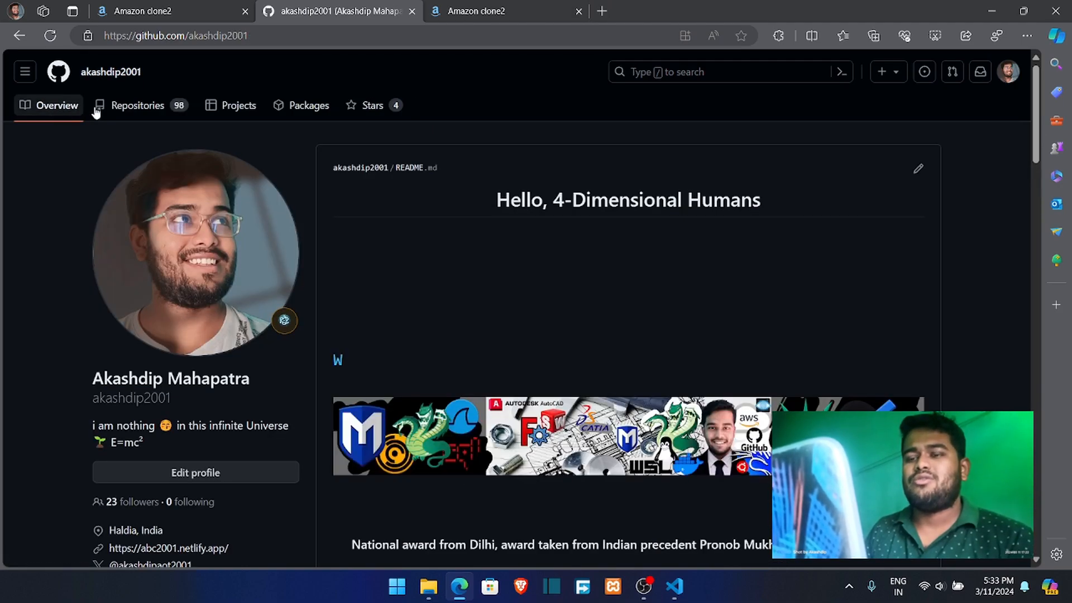
left_click(98, 109)
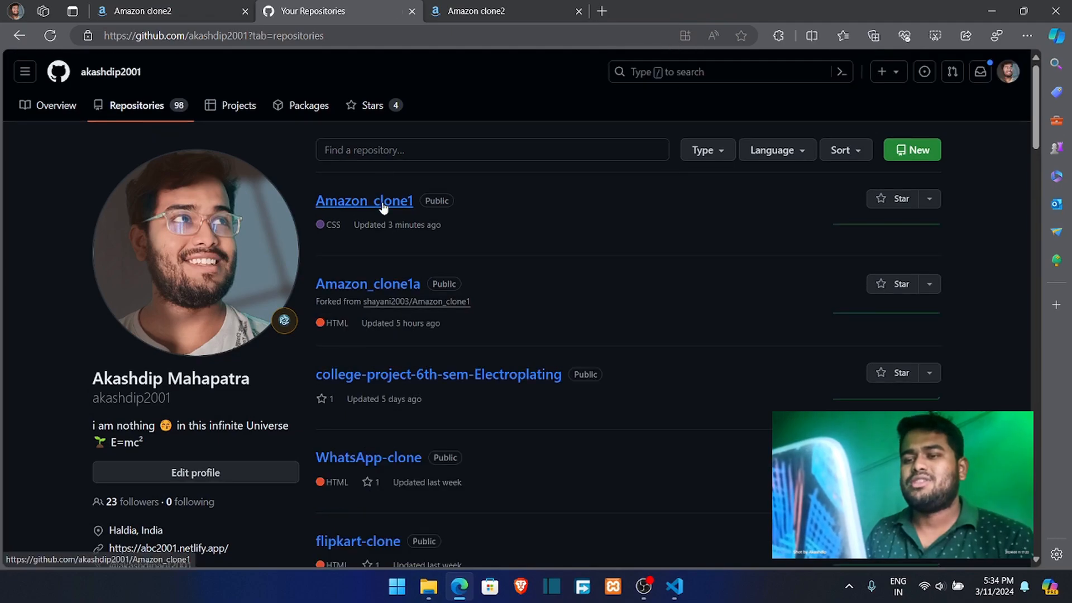
left_click(384, 207)
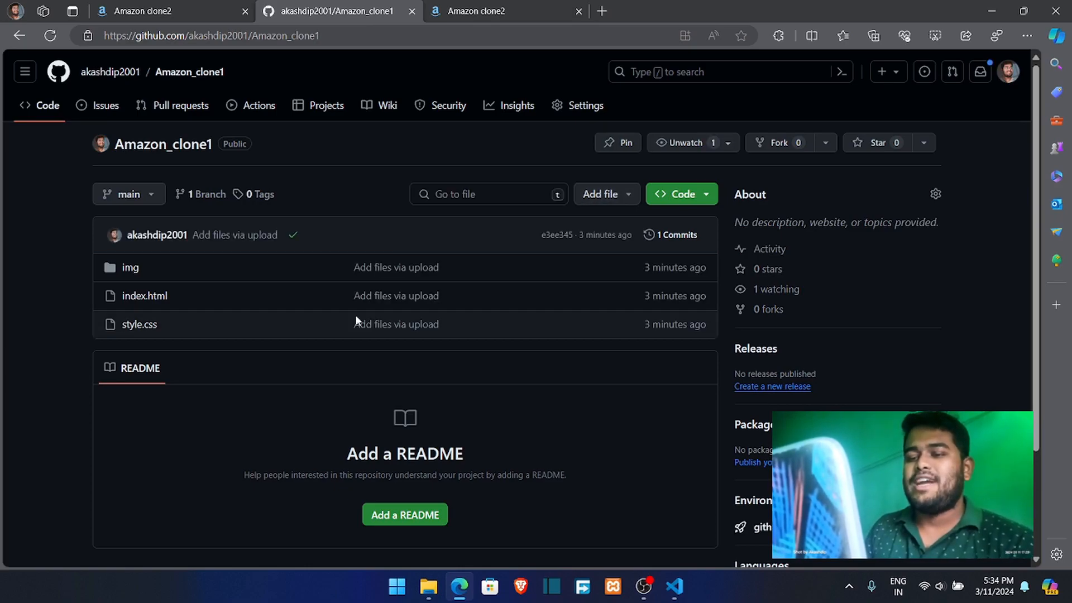
- Examine the repository's HTTPS and SSH clone options, select the HTTPS clone URL, and close the clone options
left_click(696, 198)
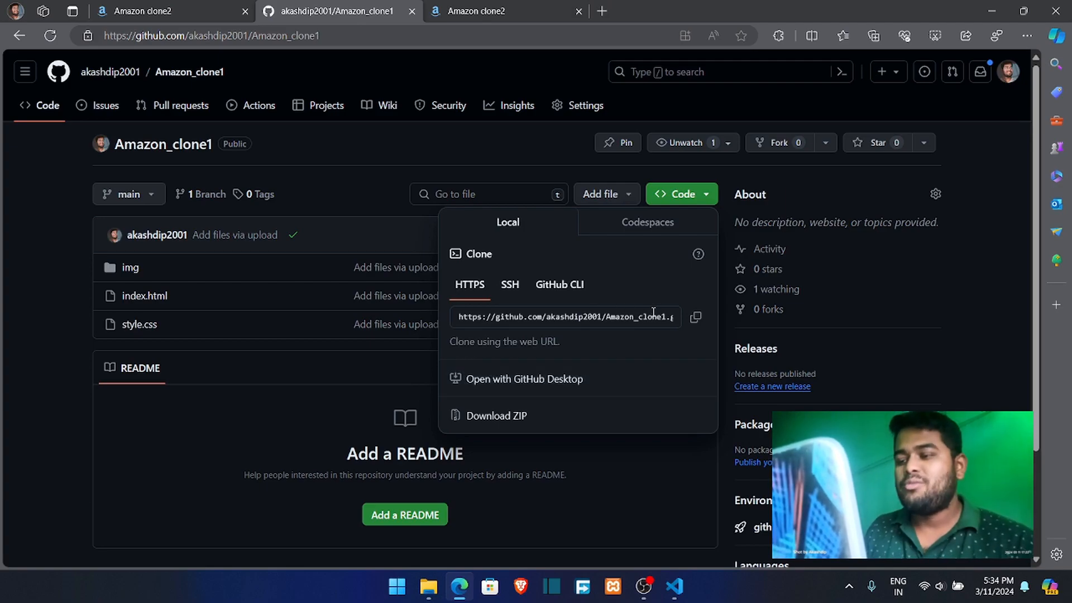
left_click(510, 286)
left_click(471, 286)
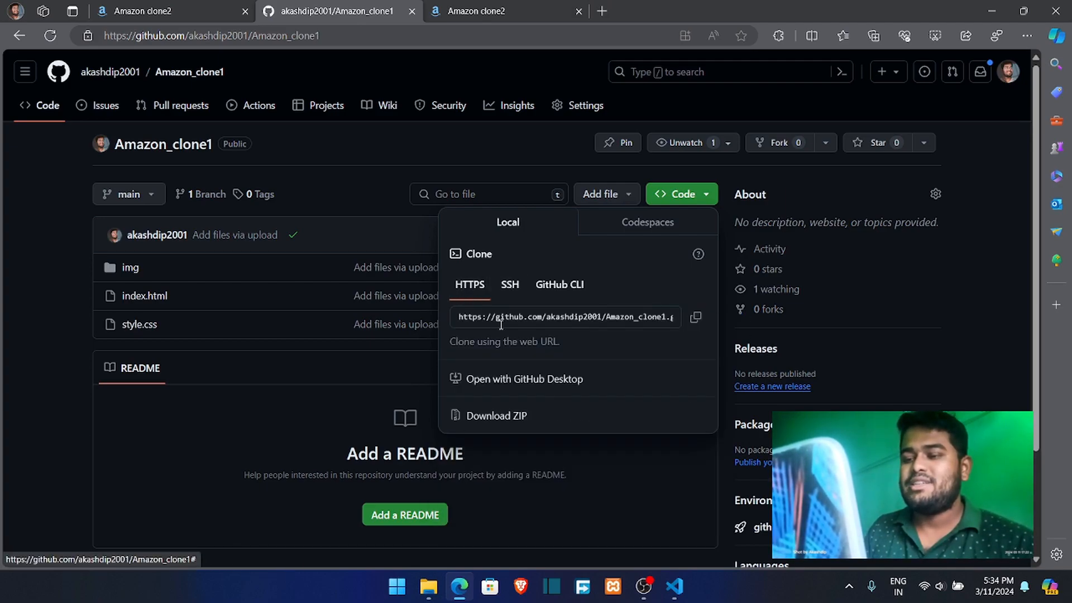
left_click(657, 318)
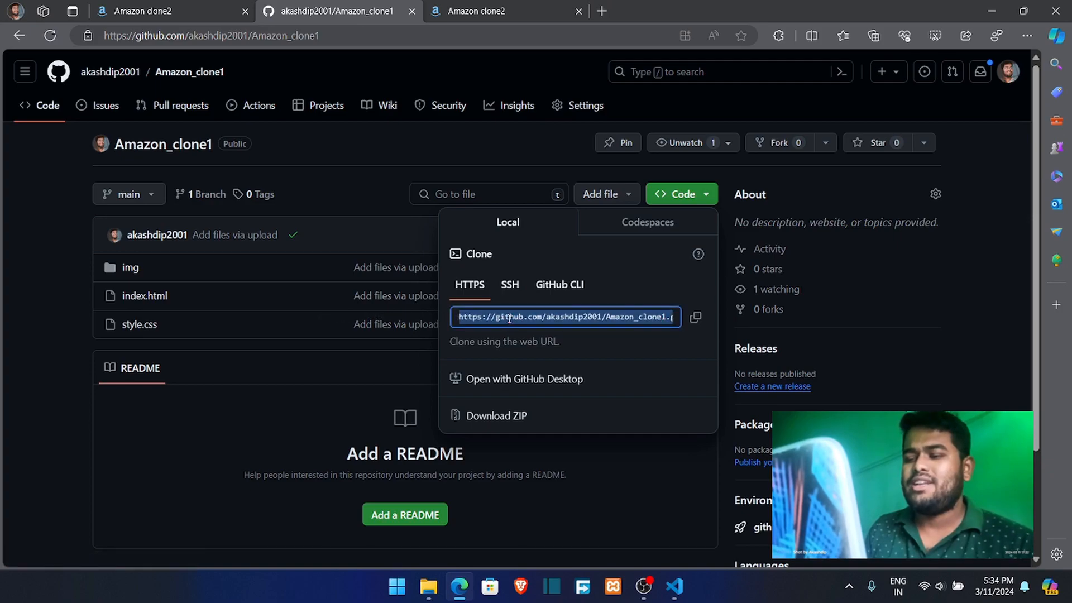
left_click(606, 290)
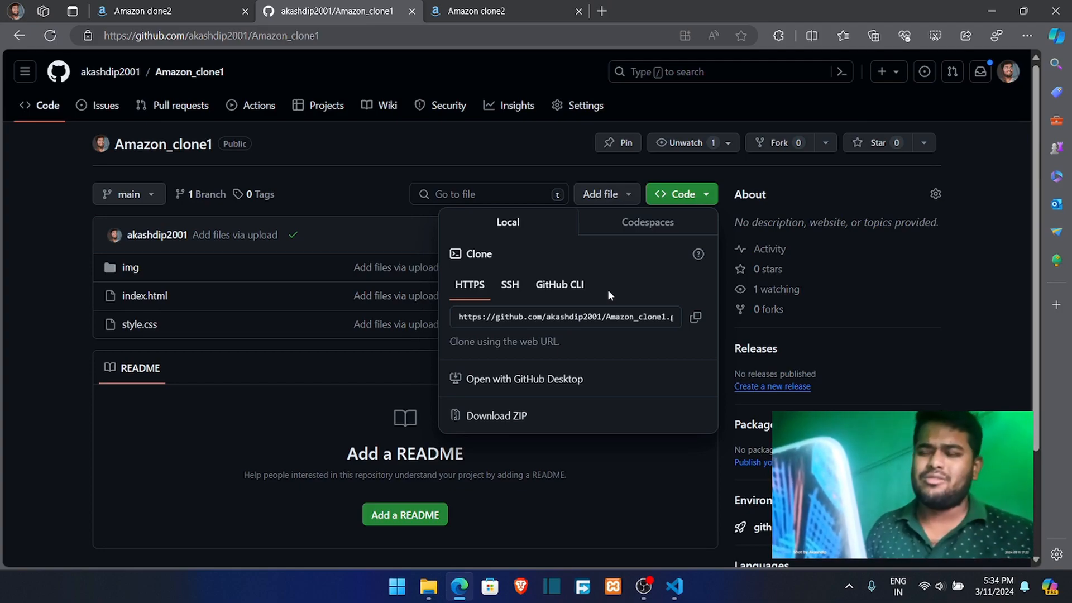
left_click(77, 411)
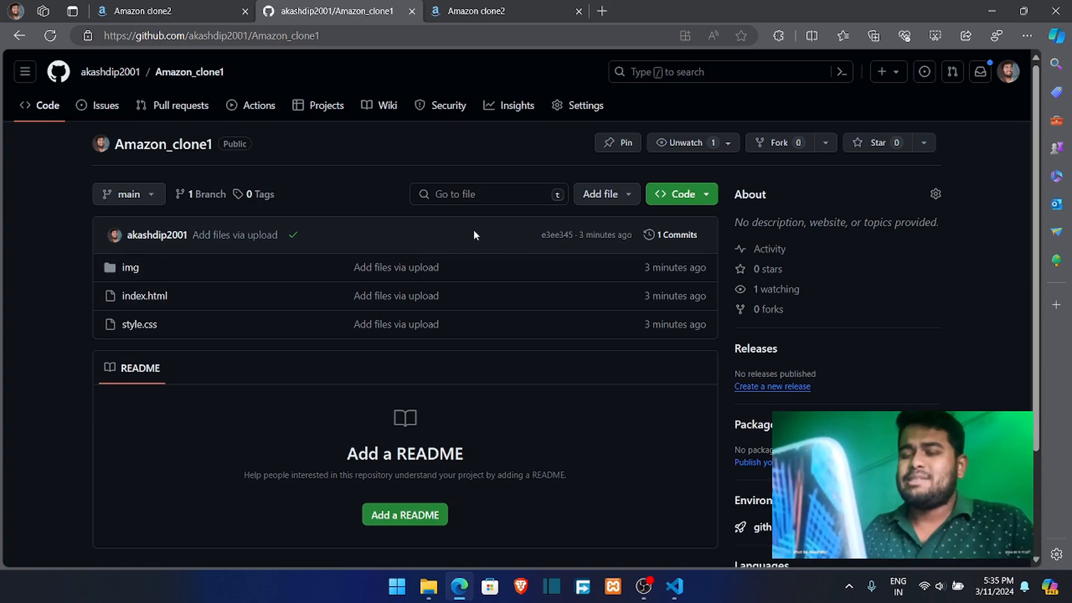
- Return to the account's repository list and look over its repositories and profile achievements
left_click(18, 37)
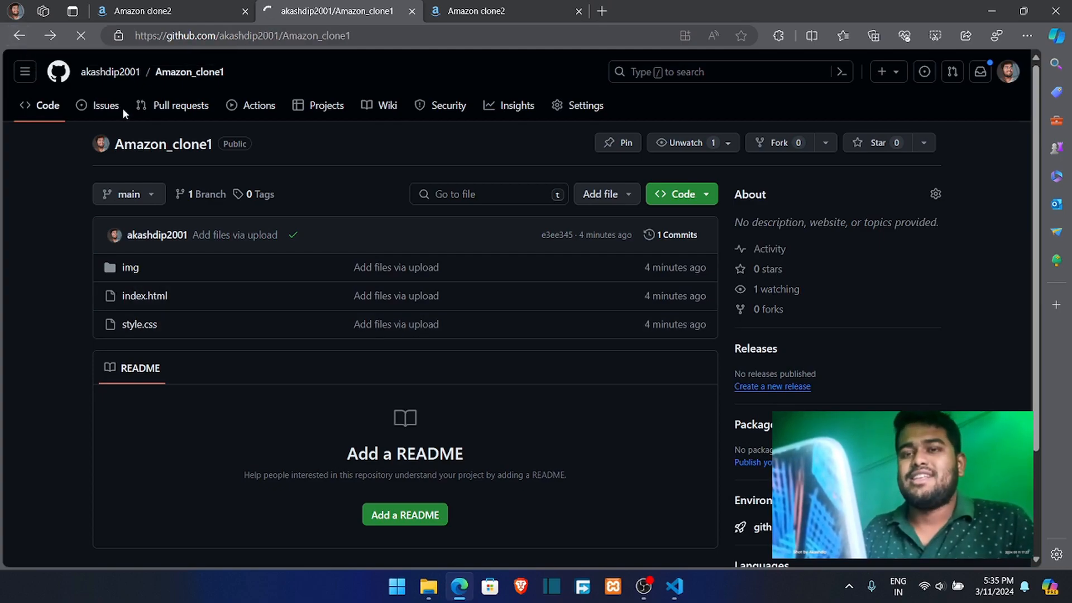
scroll(146, 280, "down", 5)
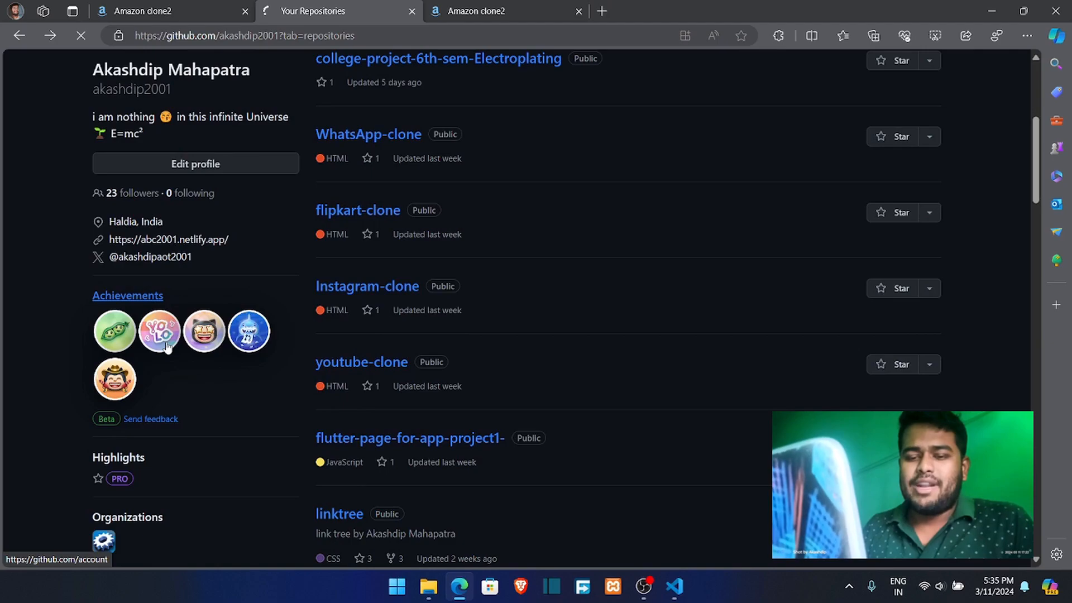
scroll(158, 225, "down", 3)
scroll(162, 231, "up", 4)
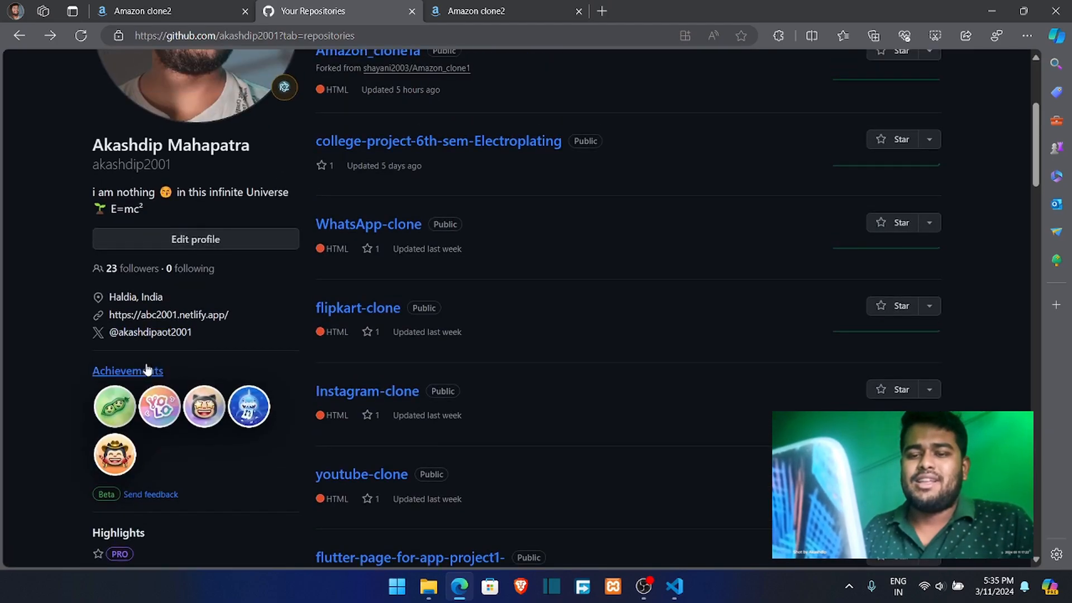
scroll(126, 387, "down", 1)
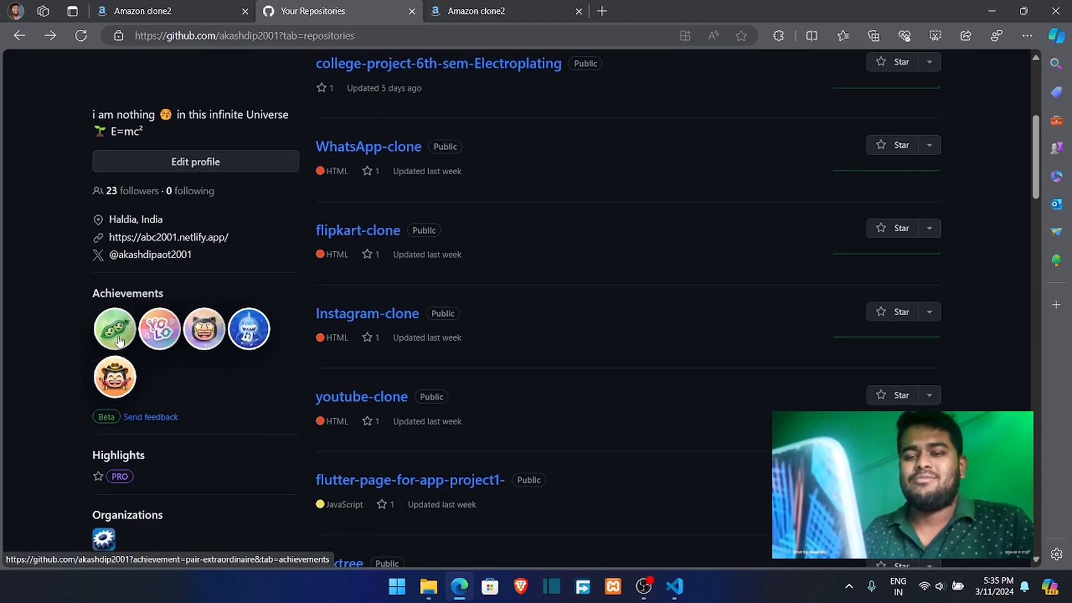
mouse_move(152, 342)
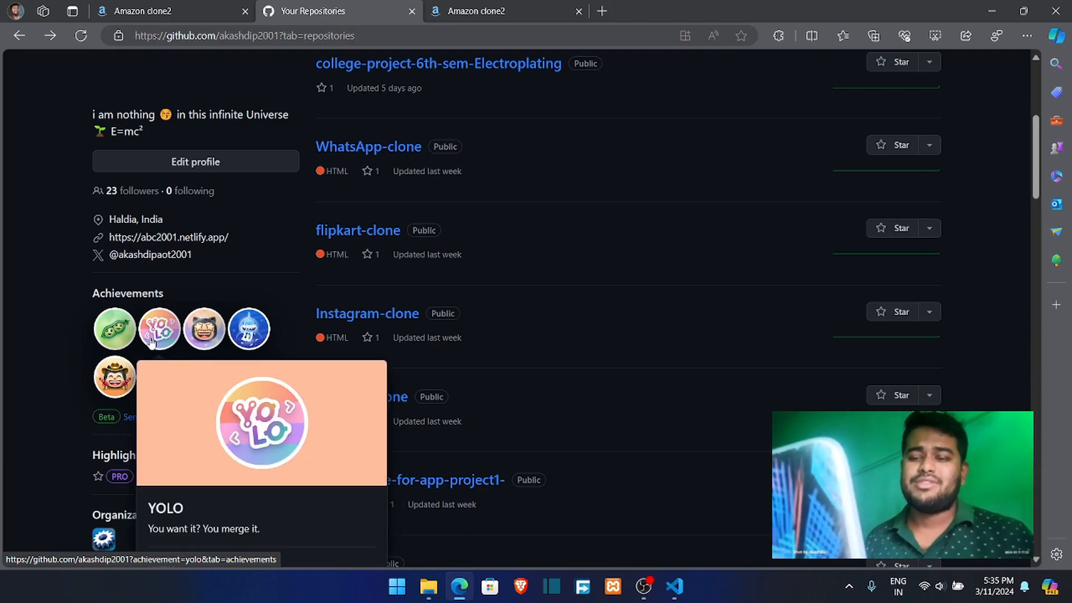
scroll(261, 313, "down", 20)
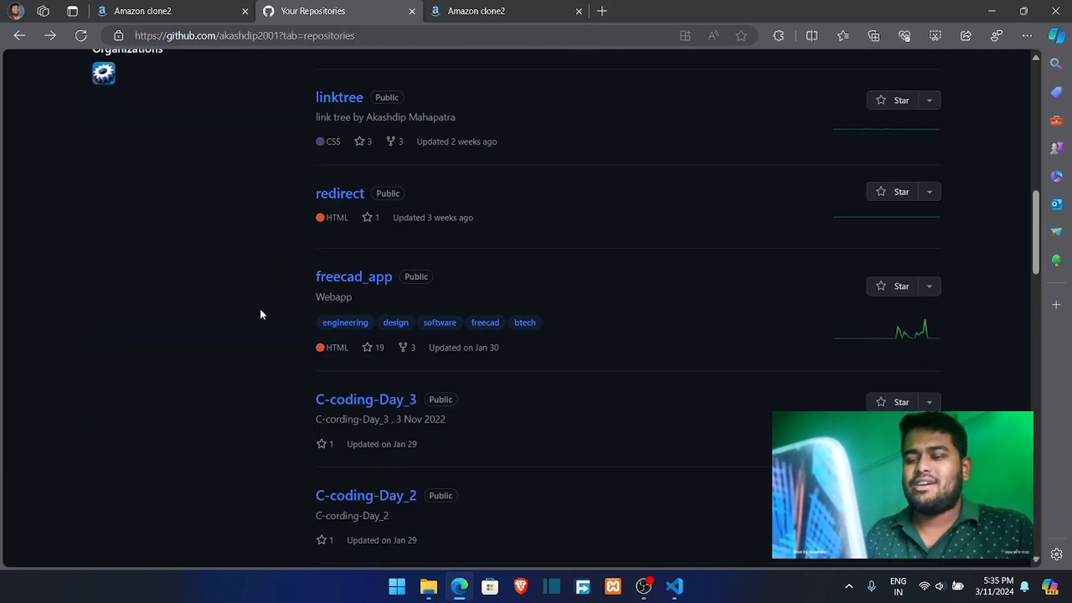
scroll(260, 314, "up", 20)
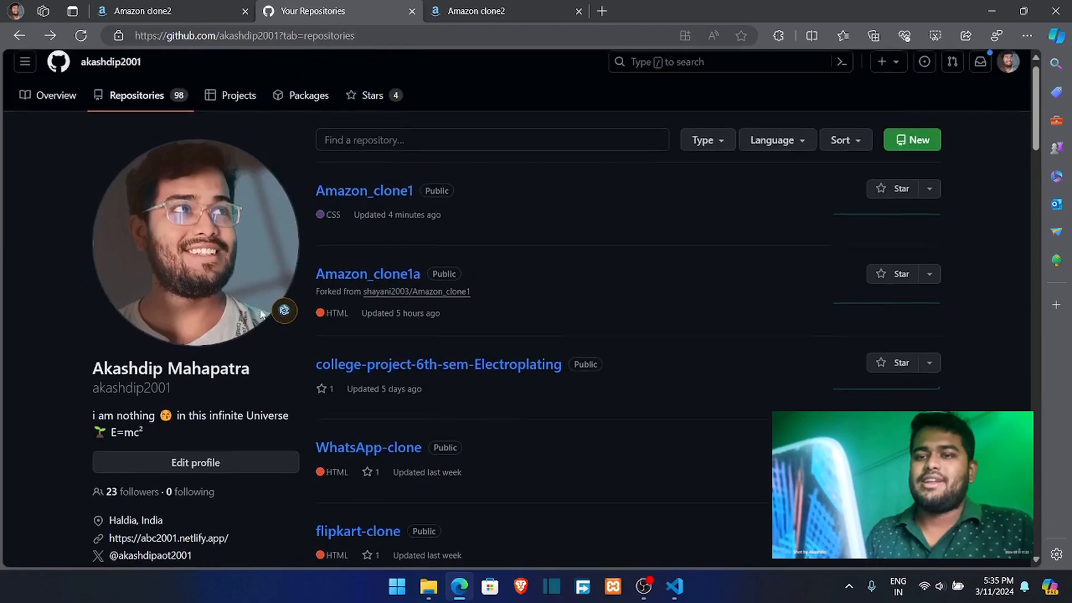
- Open the account's profile overview and examine its README, skills, GitHub stats, pinned repositories and contribution graph
left_click(55, 106)
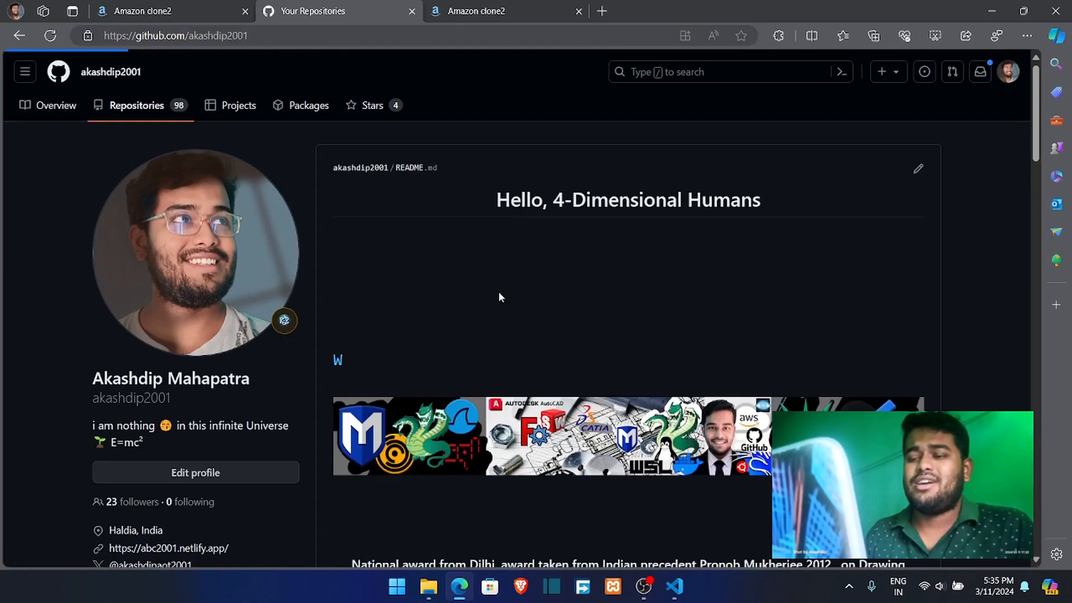
scroll(498, 292, "down", 3)
scroll(500, 298, "down", 20)
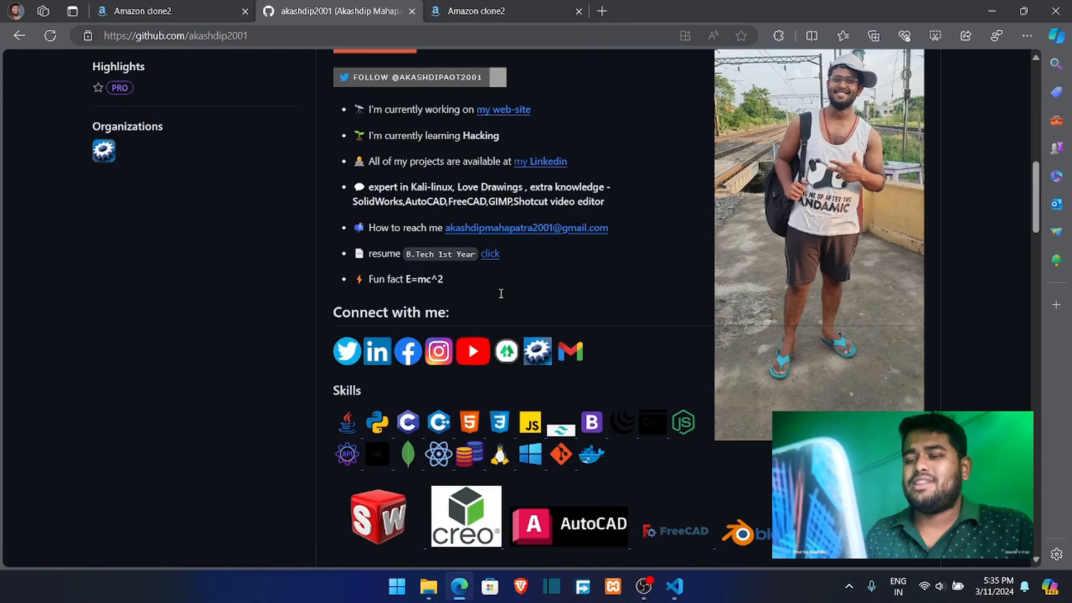
scroll(500, 298, "down", 20)
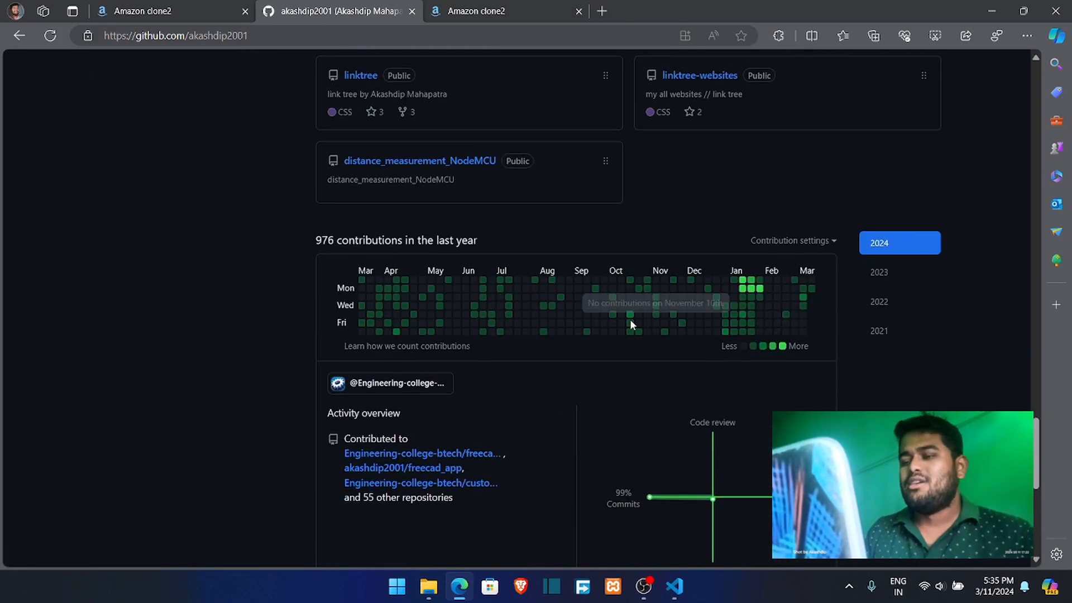
mouse_move(390, 291)
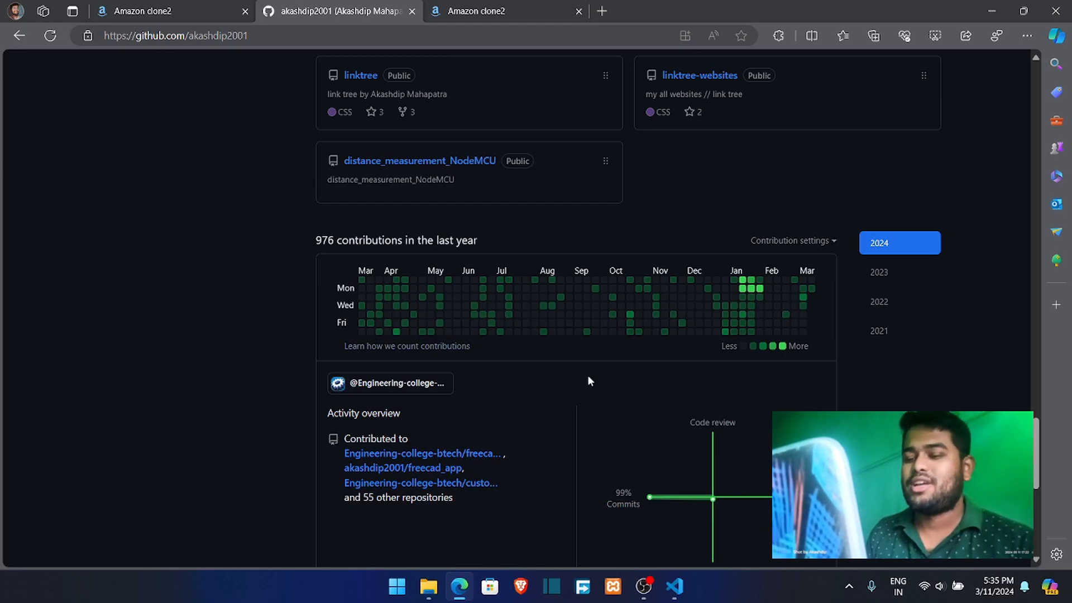
scroll(588, 374, "down", 3)
scroll(588, 374, "up", 5)
scroll(447, 314, "up", 5)
scroll(447, 314, "down", 10)
scroll(446, 314, "up", 13)
scroll(447, 320, "up", 20)
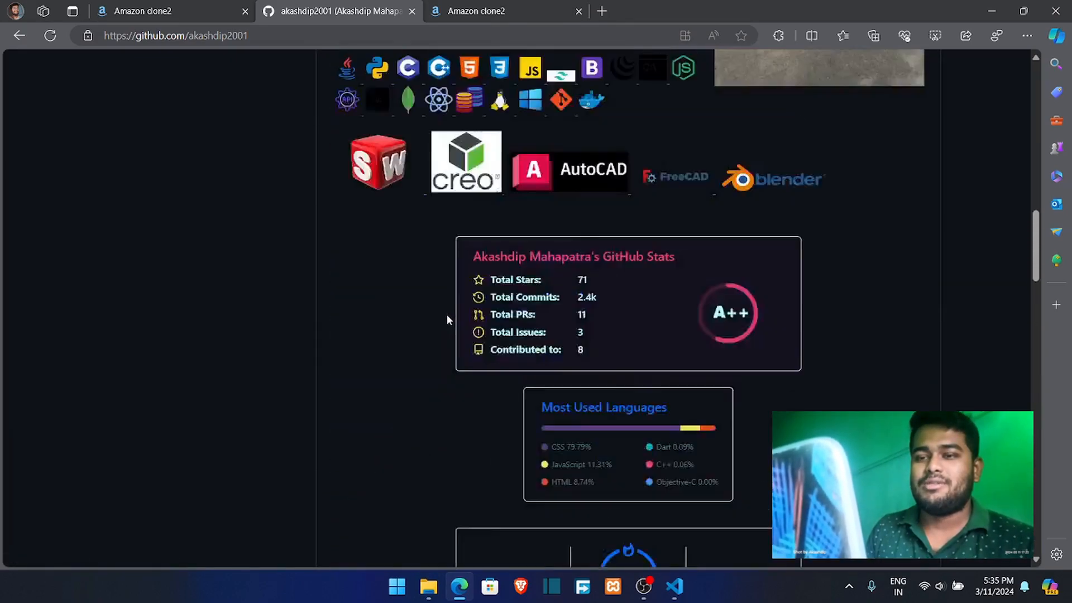
scroll(163, 303, "down", 6)
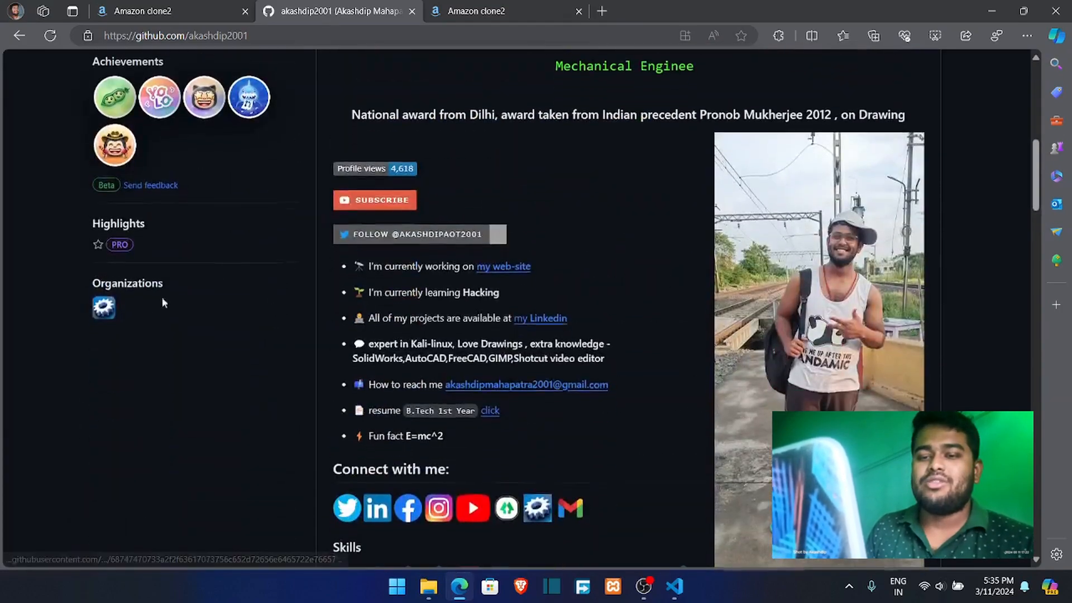
- View the Engineering-college-btech organization from the profile, and return to the account's own repository list
left_click(105, 308)
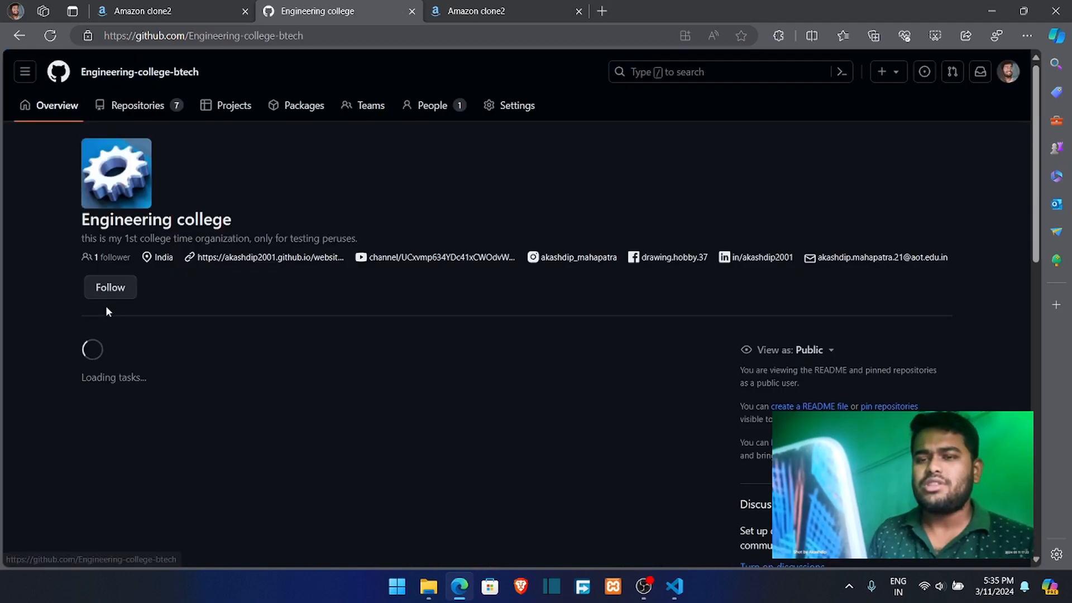
left_click(133, 102)
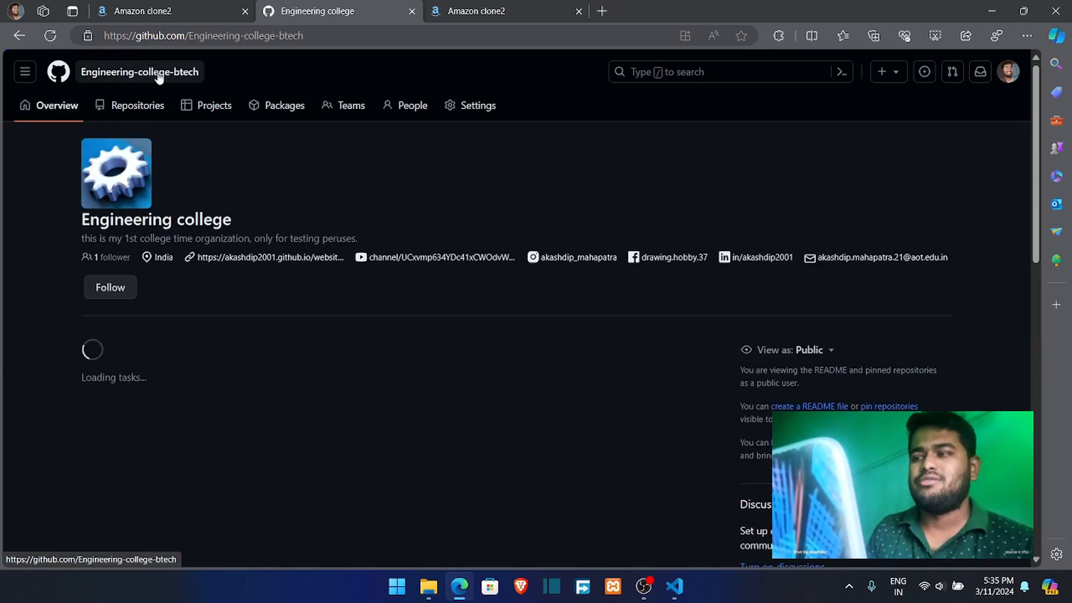
left_click(1009, 71)
left_click(882, 142)
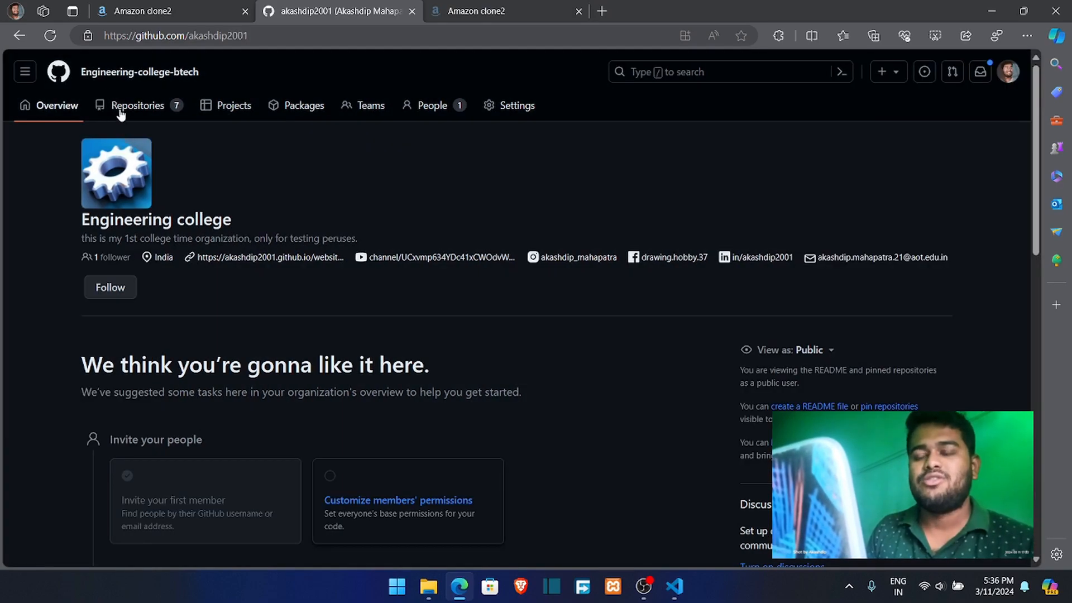
left_click(148, 109)
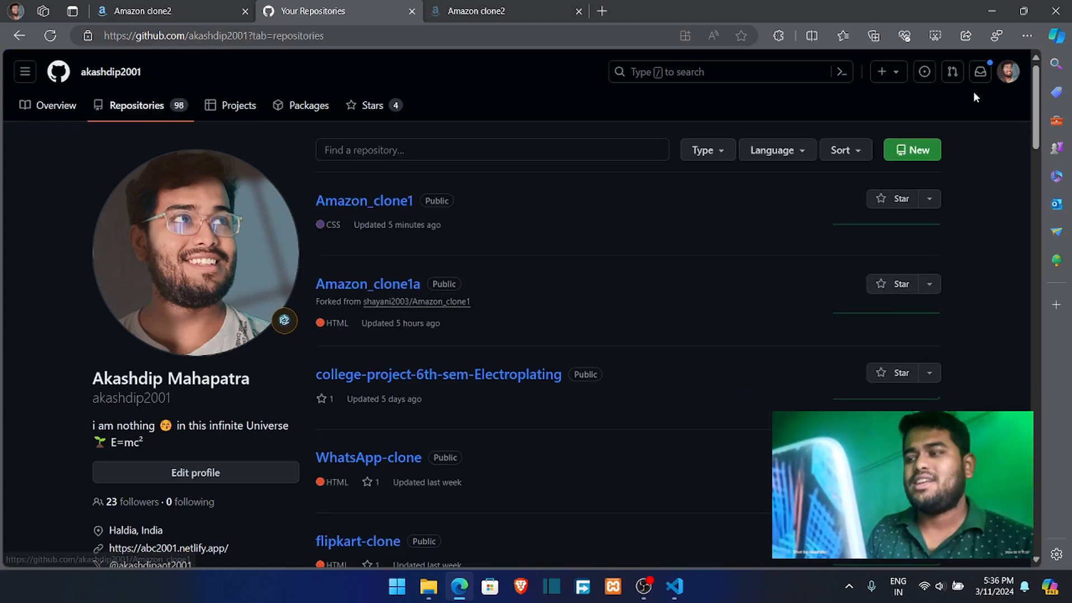
- Create a new public repository named my-1st-app
left_click(888, 72)
left_click(846, 112)
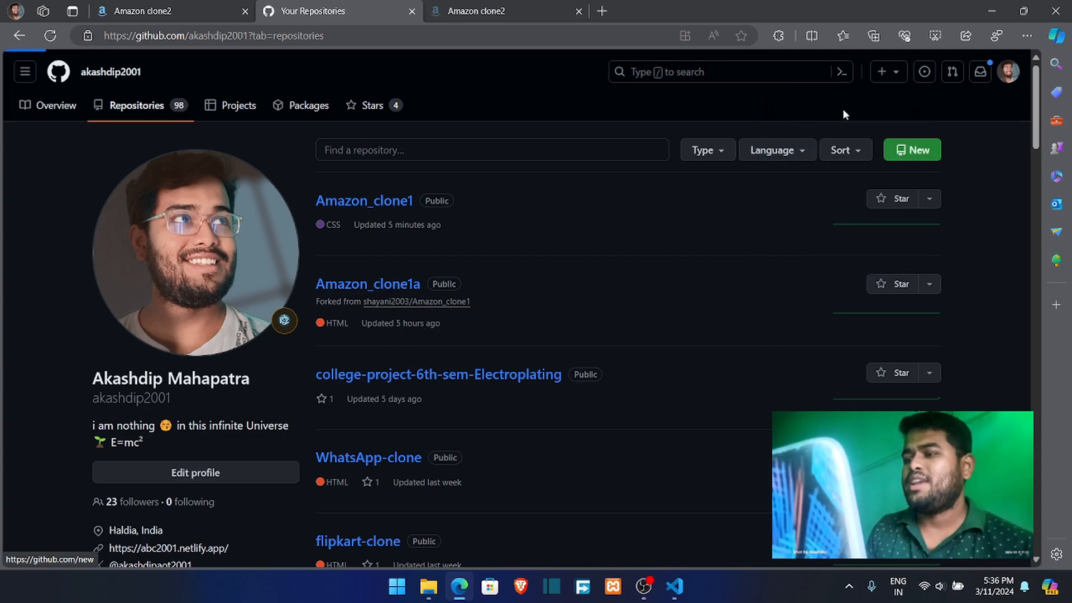
left_click(418, 240)
type("my ")
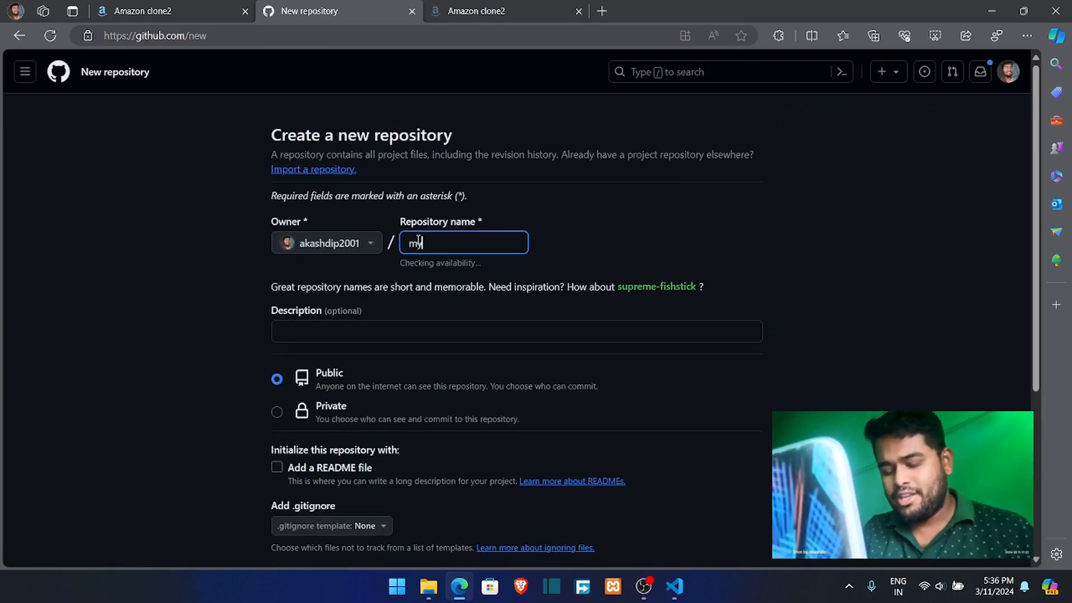
type("1st app")
scroll(657, 467, "down", 4)
left_click(685, 469)
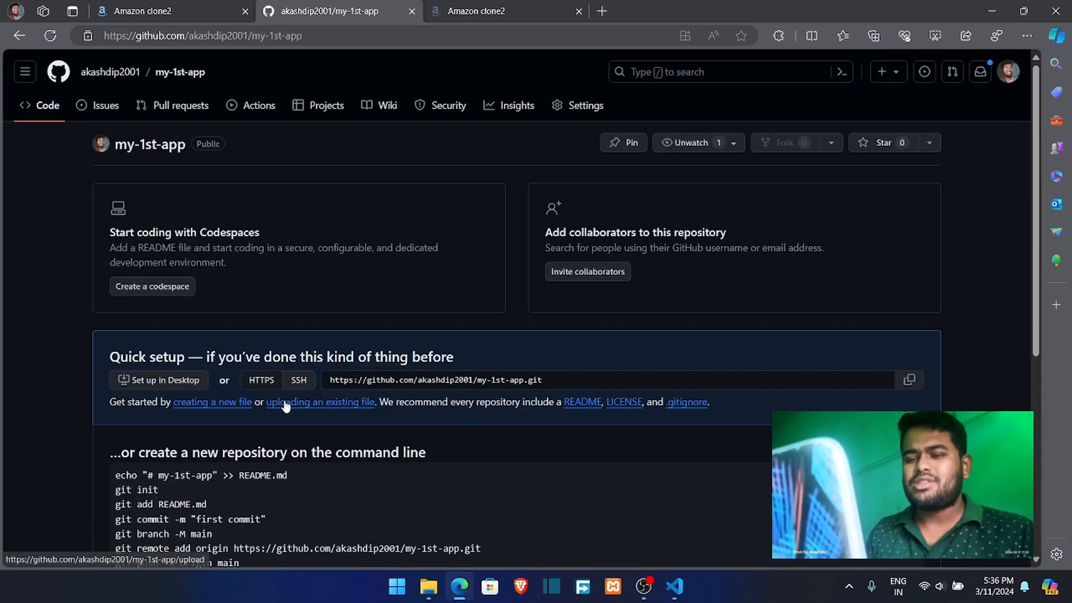
- Upload the existing index.html file to the my-1st-app repository and commit the changes
left_click(286, 403)
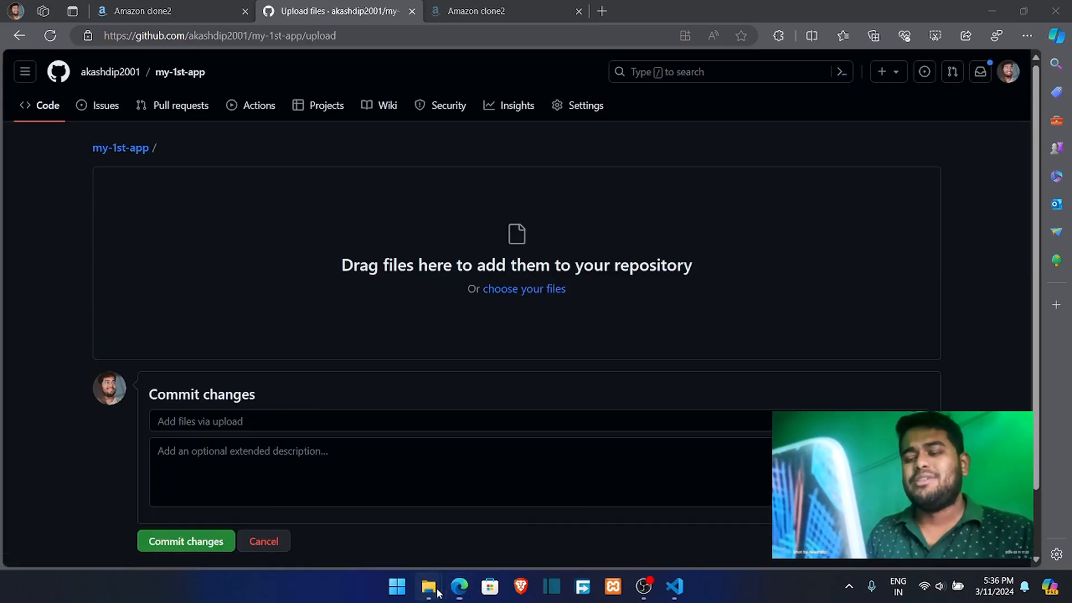
mouse_move(439, 592)
left_click(363, 514)
left_click_drag(544, 314, 83, 377)
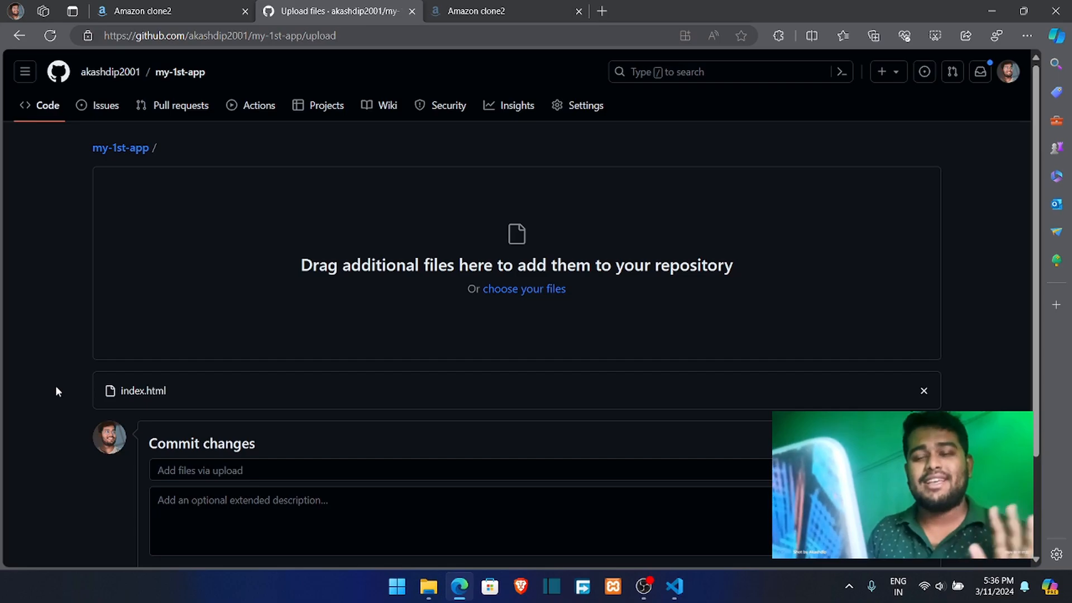
scroll(56, 387, "down", 3)
left_click(169, 515)
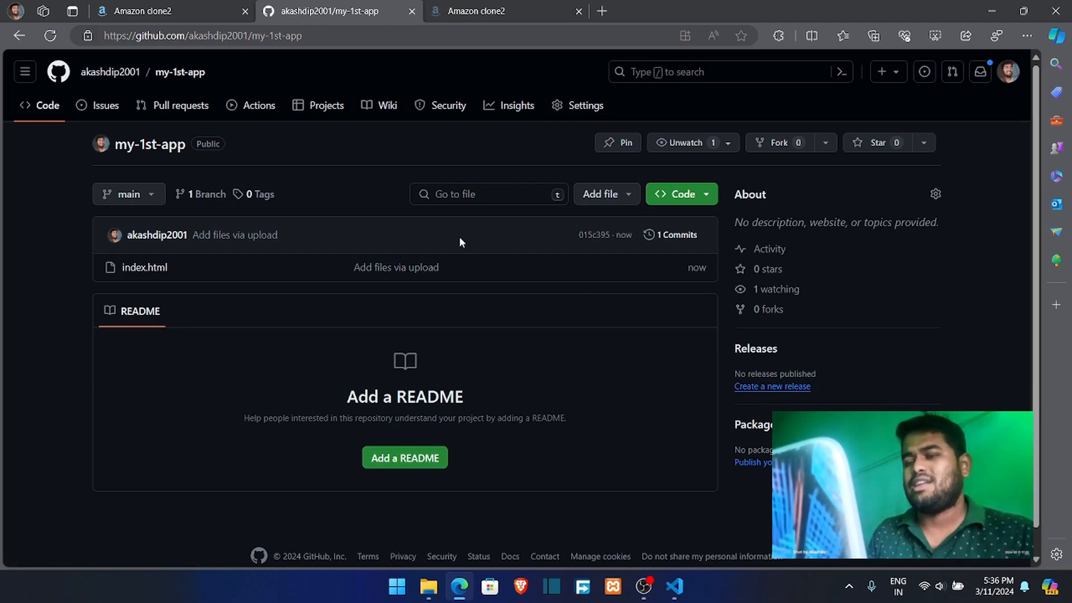
- Go back to the account's repository list and open the Amazon_clone1 repository
left_click(128, 75)
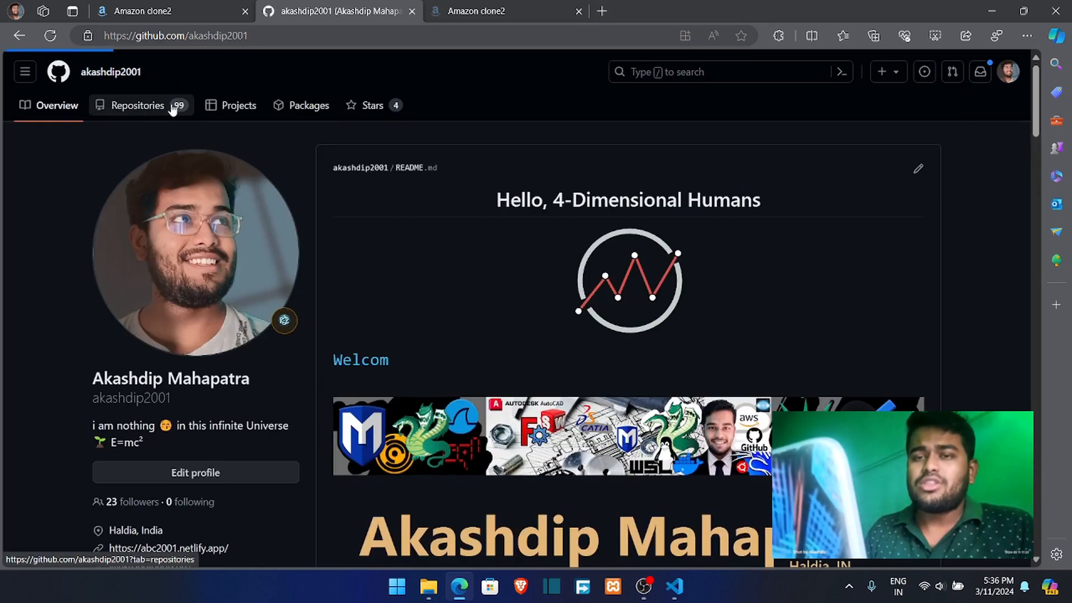
left_click(173, 106)
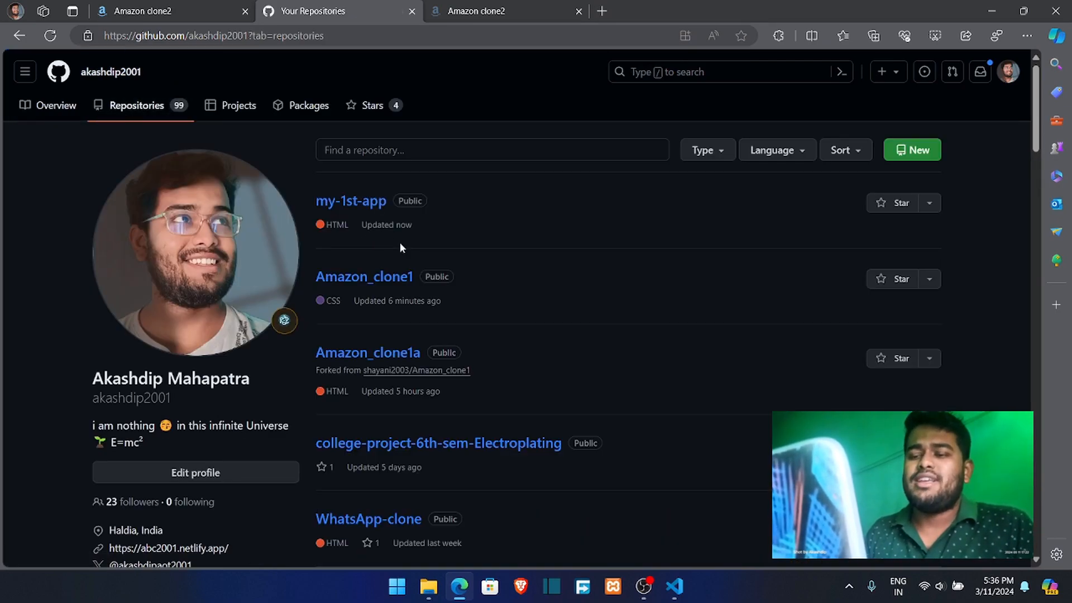
left_click(386, 285)
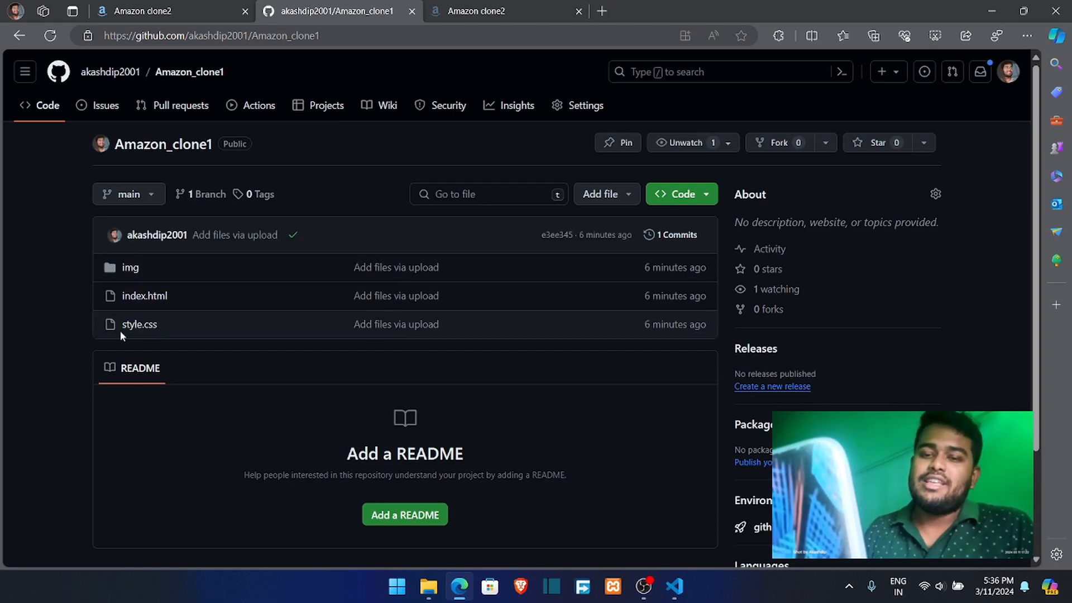
- Open the GitHub Pages settings of Amazon_clone1 and check the live site's address
left_click(578, 109)
left_click(119, 440)
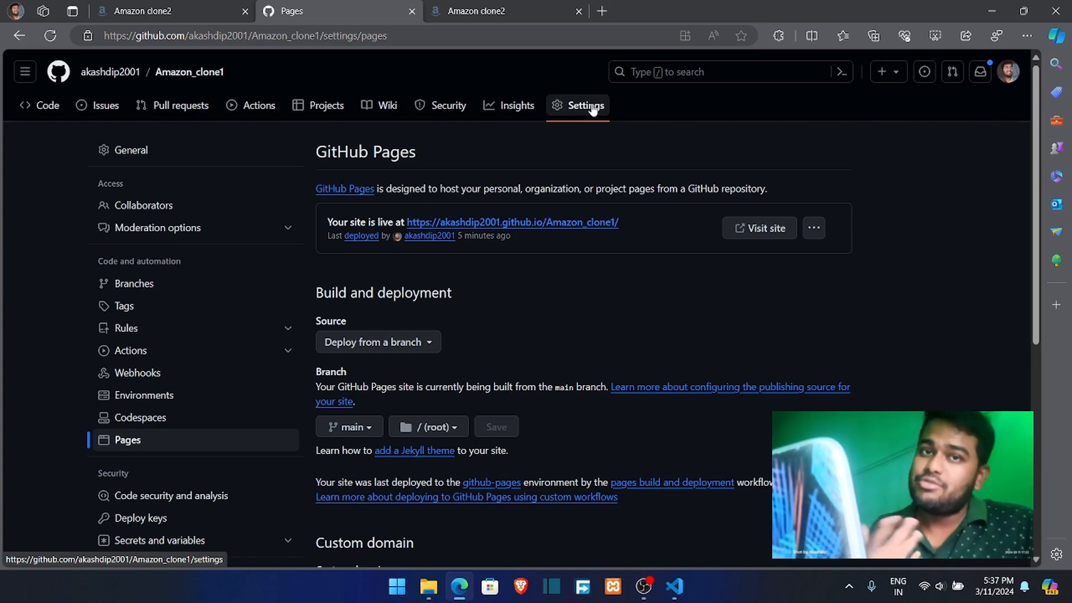
left_click_drag(634, 225, 408, 223)
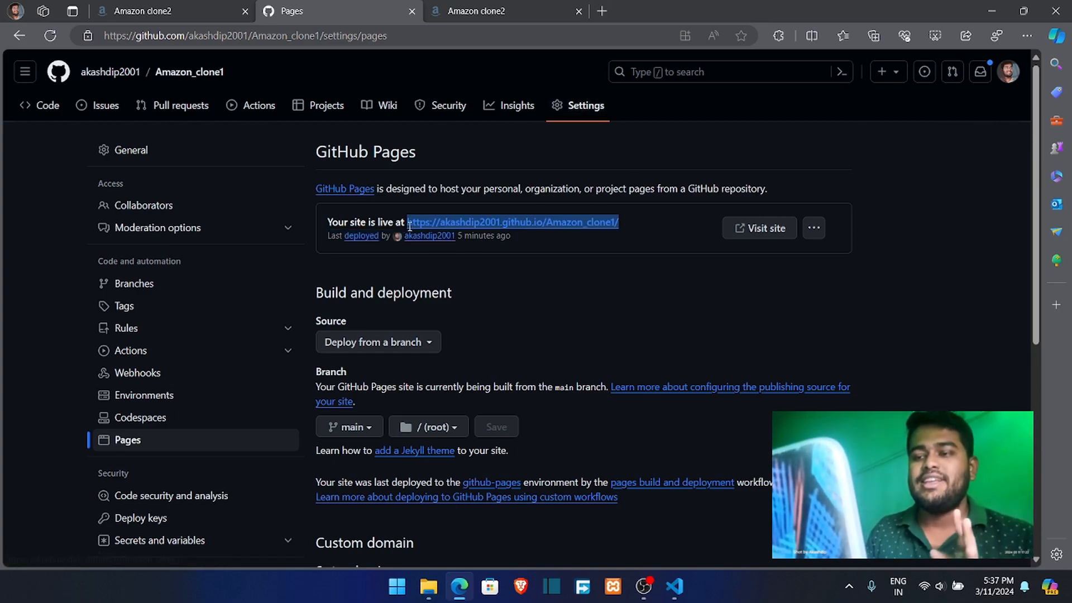
left_click(625, 336)
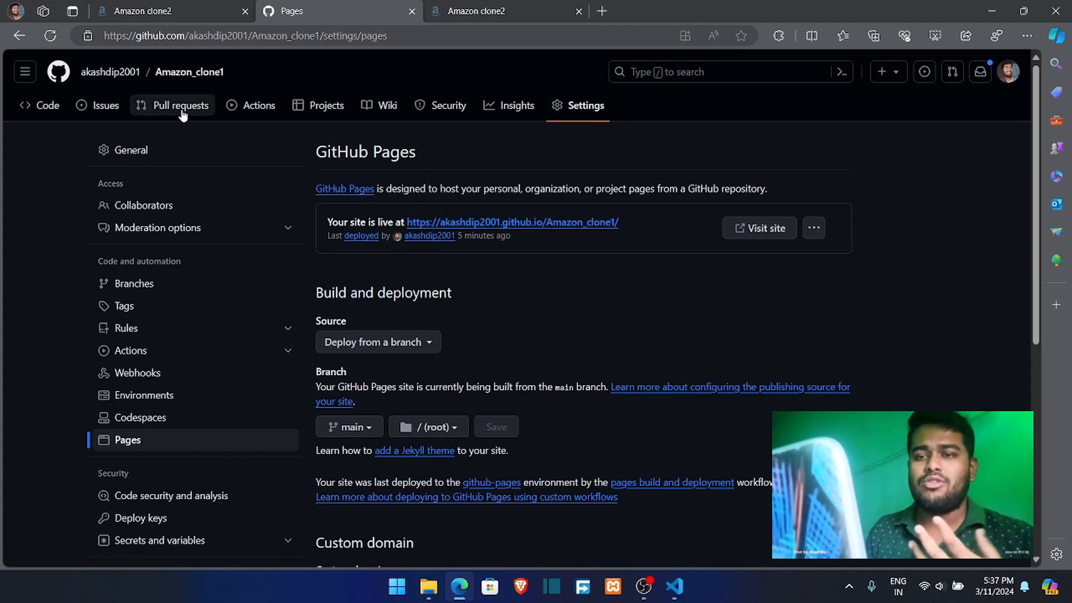
- Edit Amazon_clone1's repository details, entering the description Amazon_clone1 and using the GitHub Pages website as its address
left_click(54, 107)
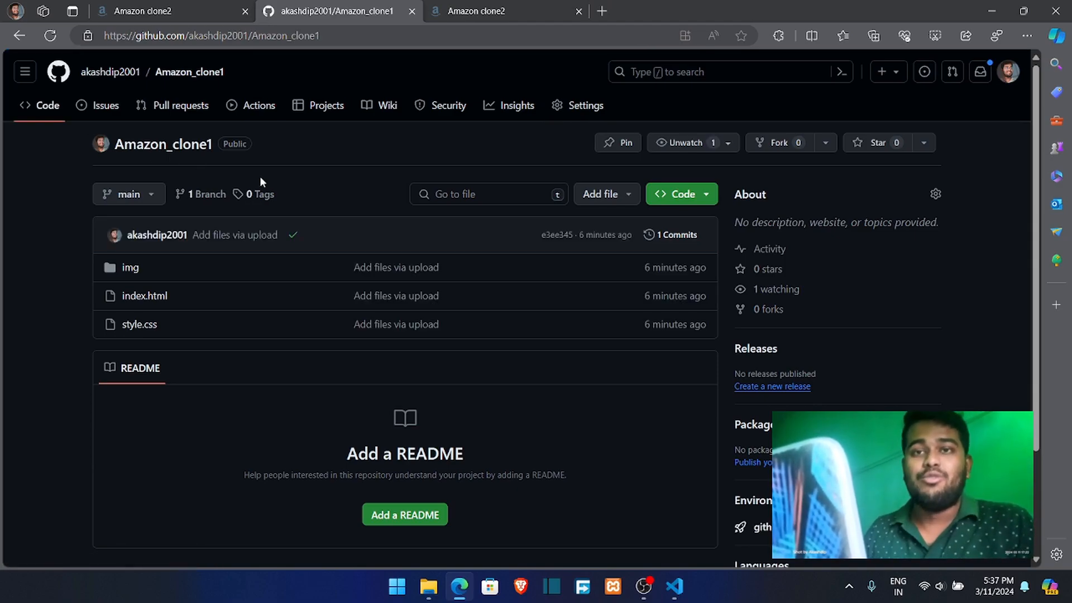
left_click(935, 195)
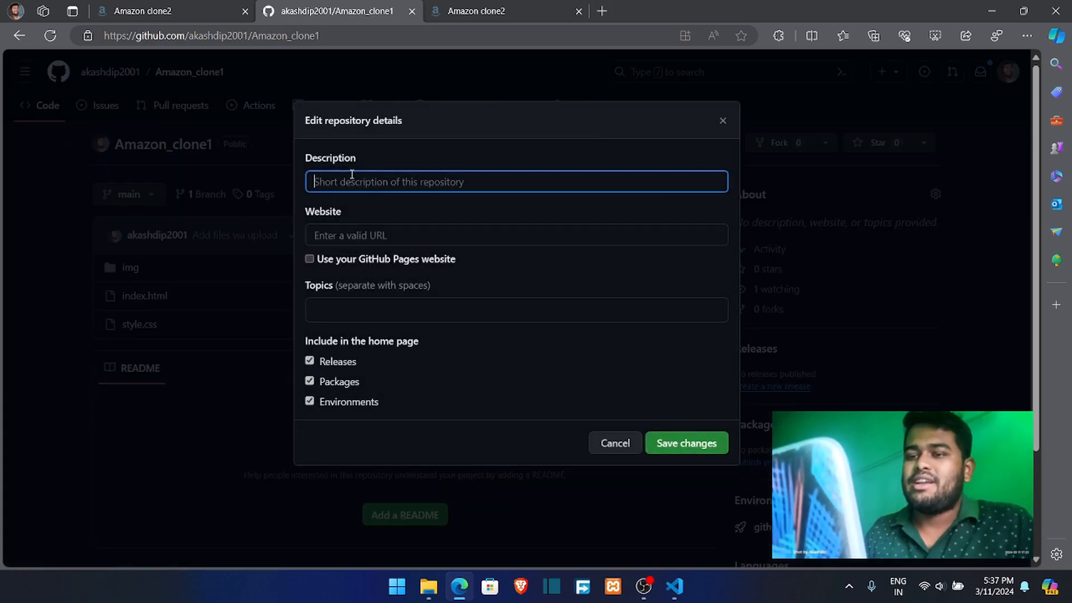
left_click(378, 183)
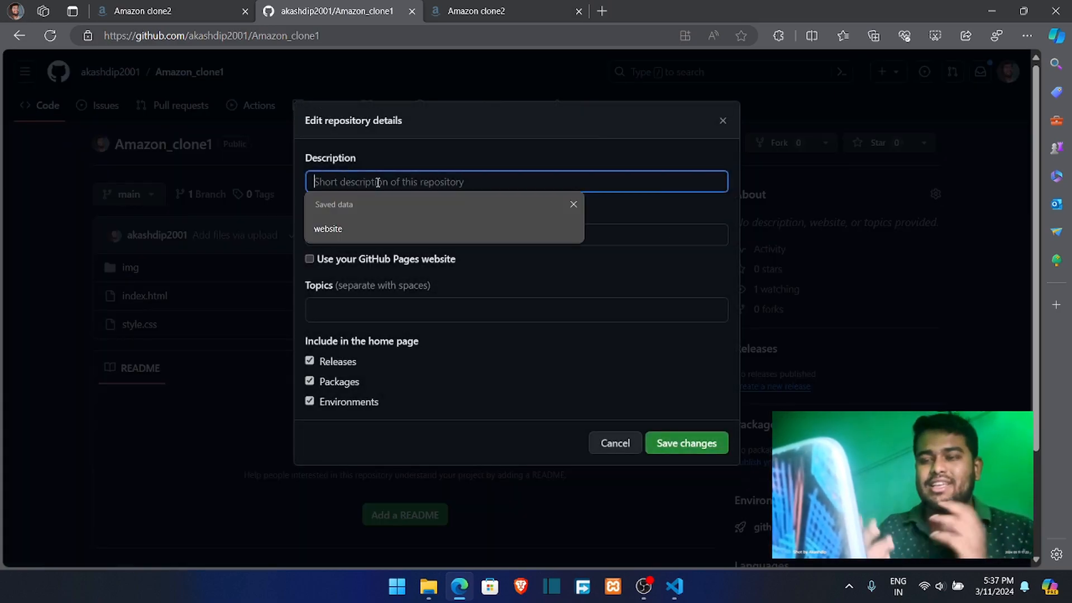
type("Amazon_clone1a")
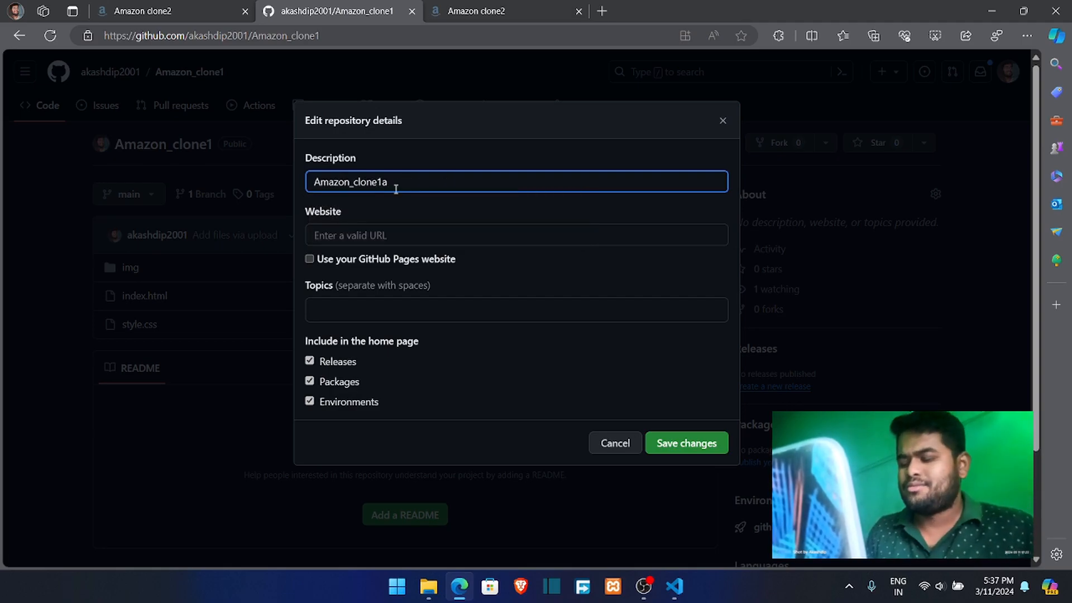
left_click(356, 237)
left_click(296, 244)
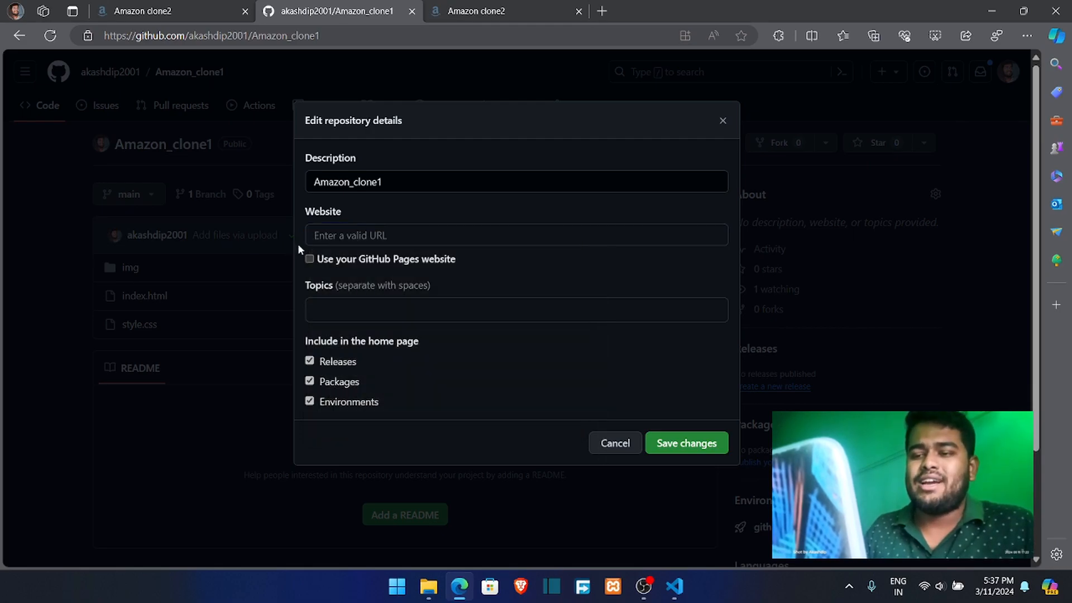
left_click(310, 259)
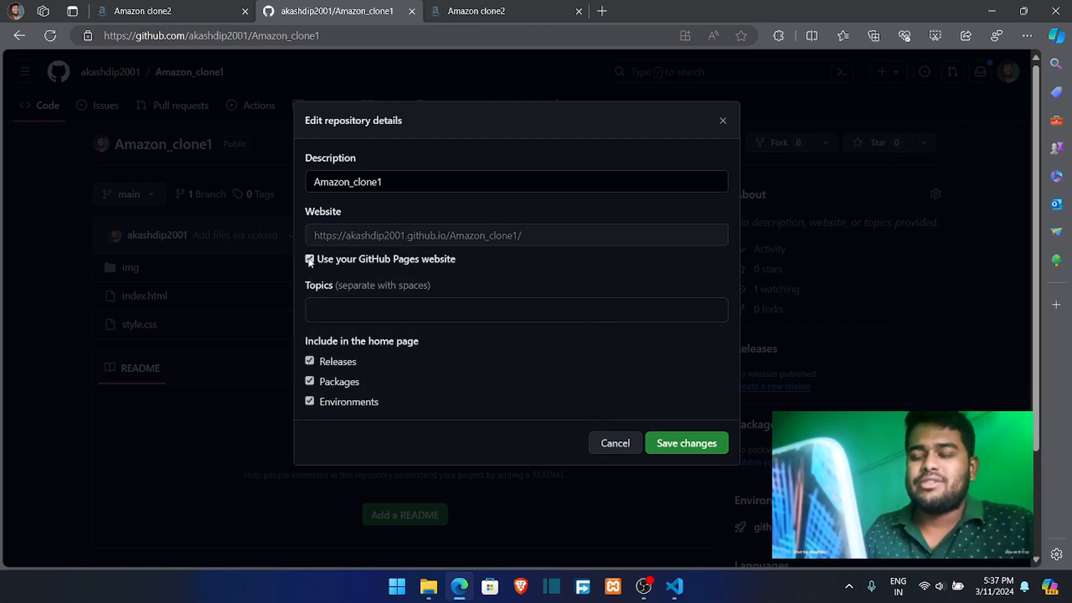
left_click_drag(522, 236, 316, 240)
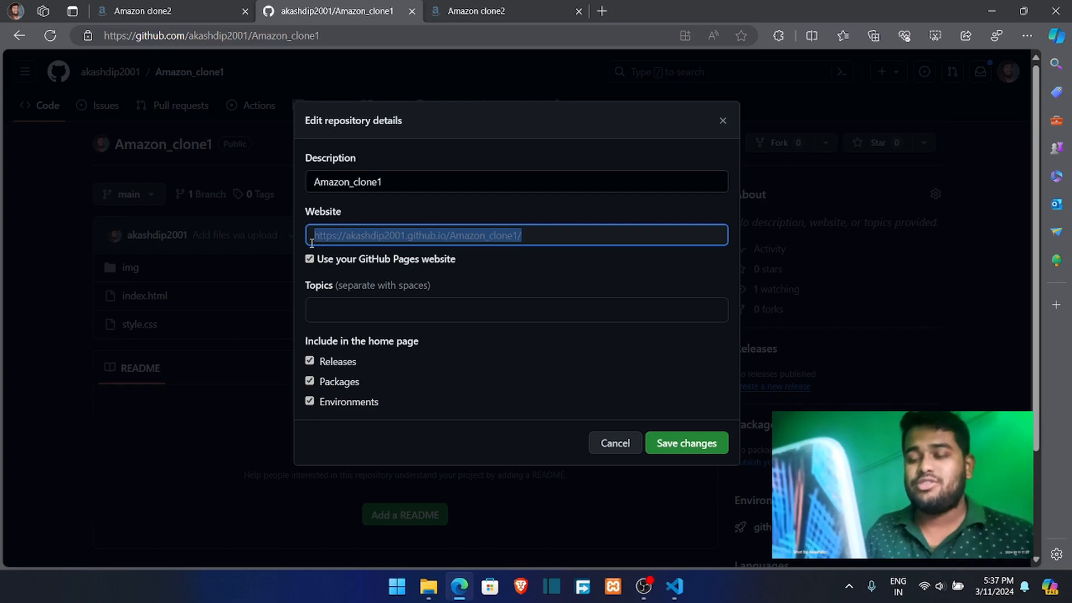
- Try to add the topic amazon_clone and save the repository details
left_click(346, 308)
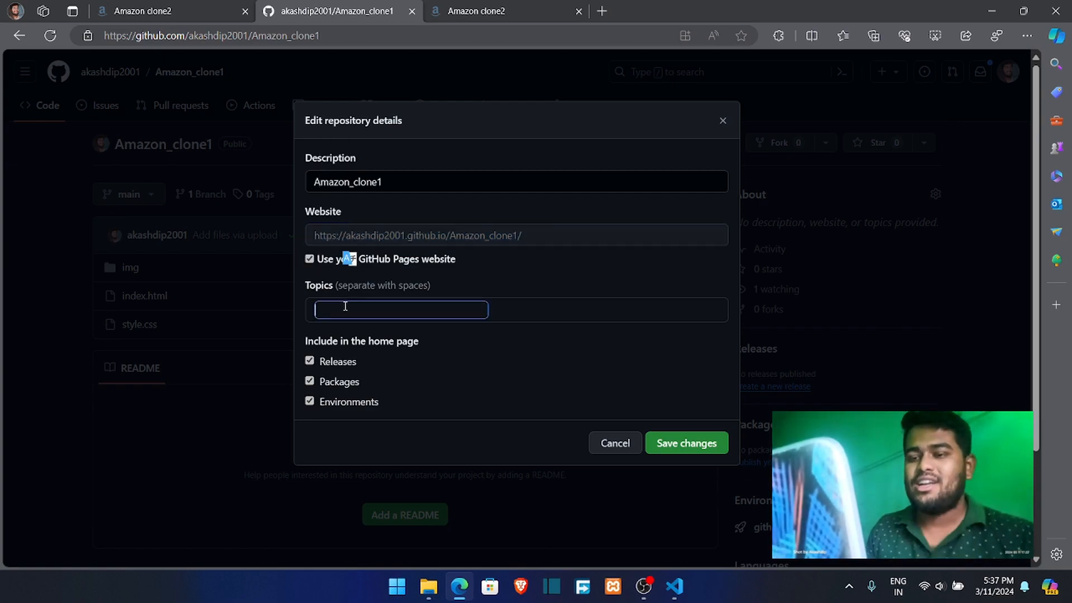
type("Amazon_clone1a")
key("BackSpace")
key("BackSpace")
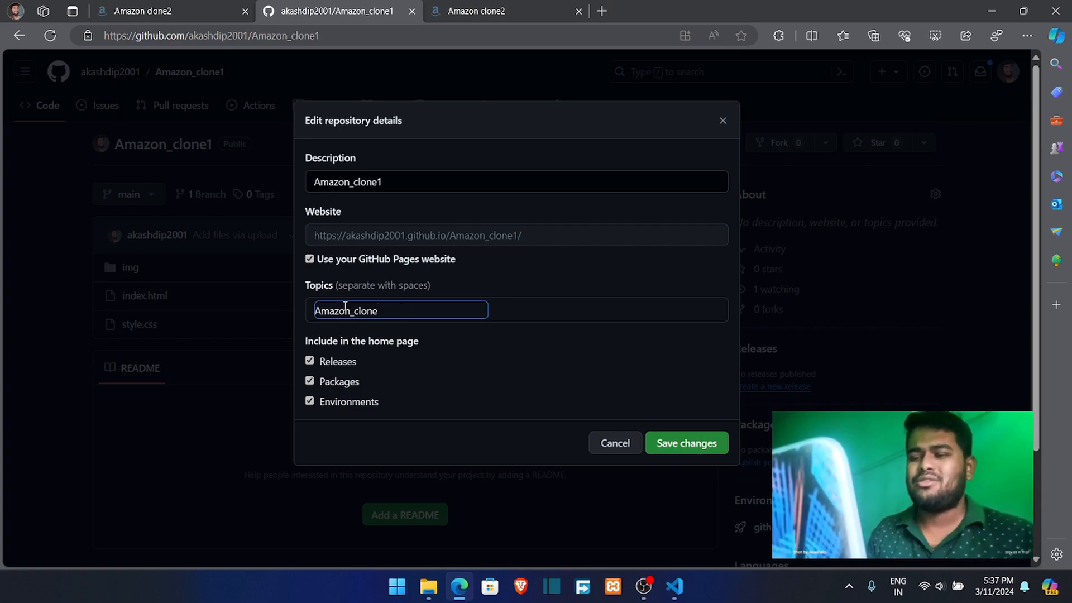
key("space")
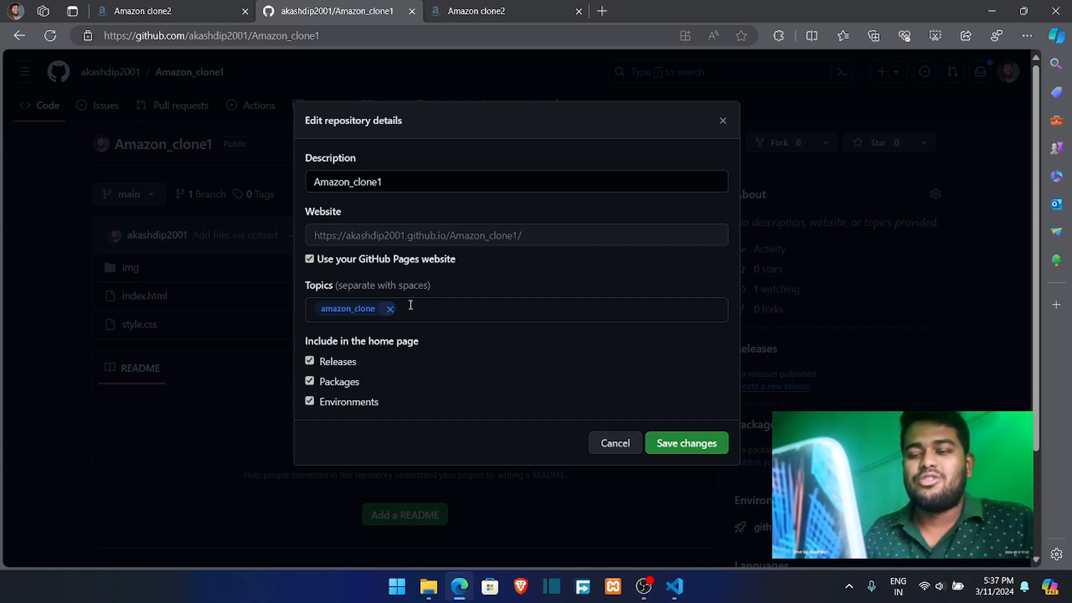
left_click(674, 445)
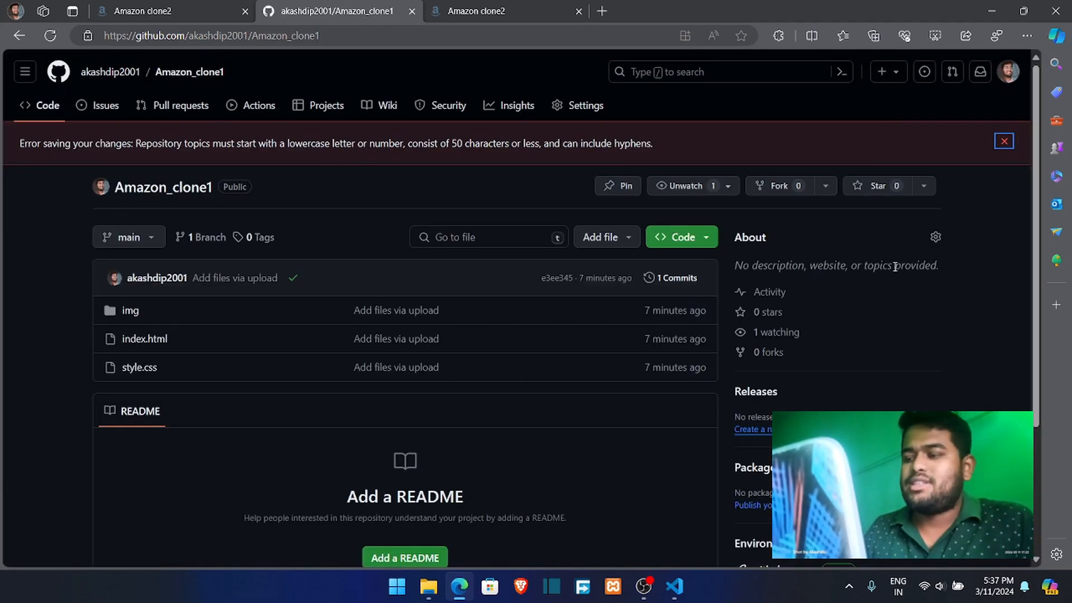
- Reopen the repository details, set the website to the GitHub Pages site and save the changes
left_click(936, 238)
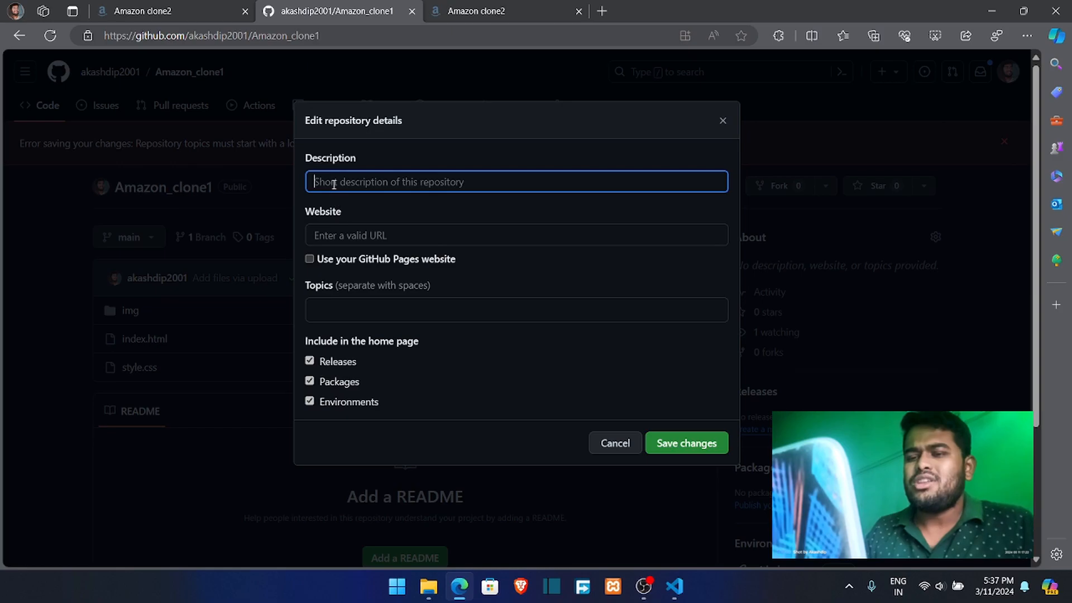
left_click(318, 260)
left_click(673, 446)
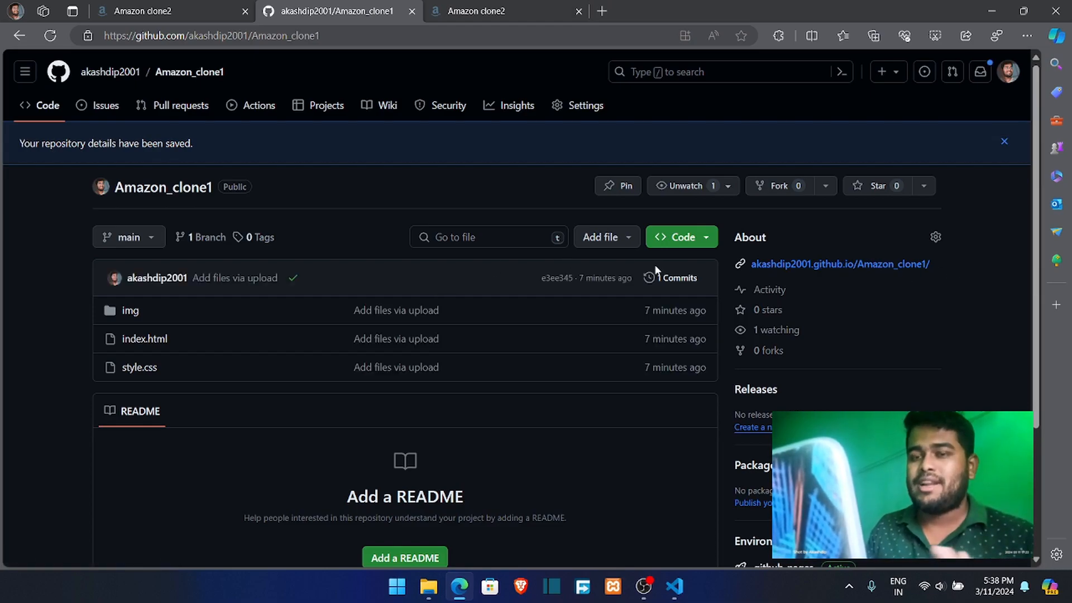
- Check the live site through the repository's website link, close its page and look over the Amazon_clone1 repository
left_click(793, 266)
scroll(601, 229, "down", 2)
scroll(601, 229, "up", 2)
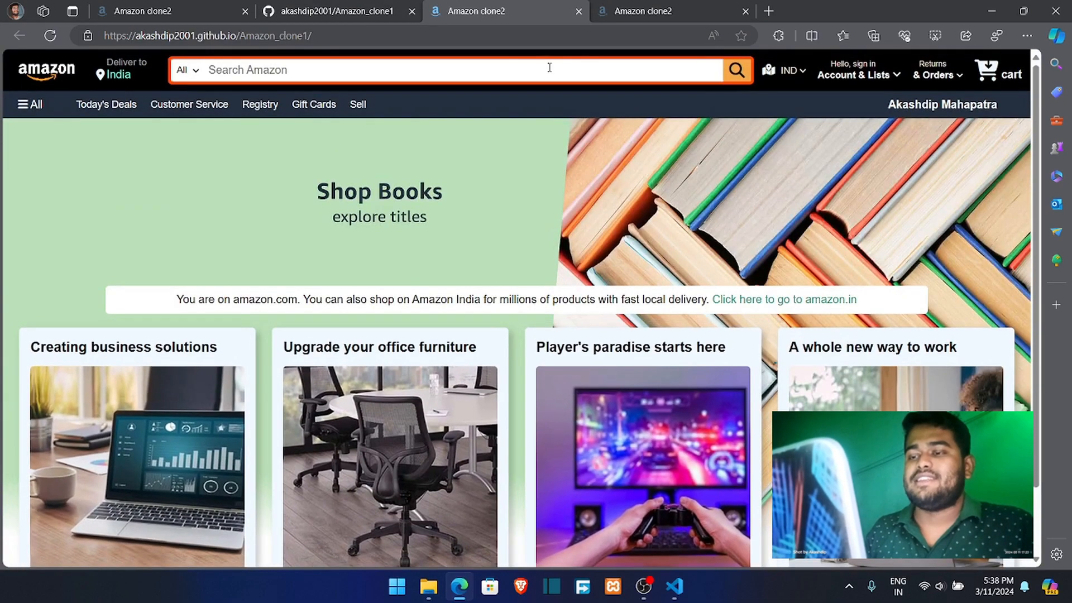
middle_click(525, 13)
scroll(763, 387, "down", 3)
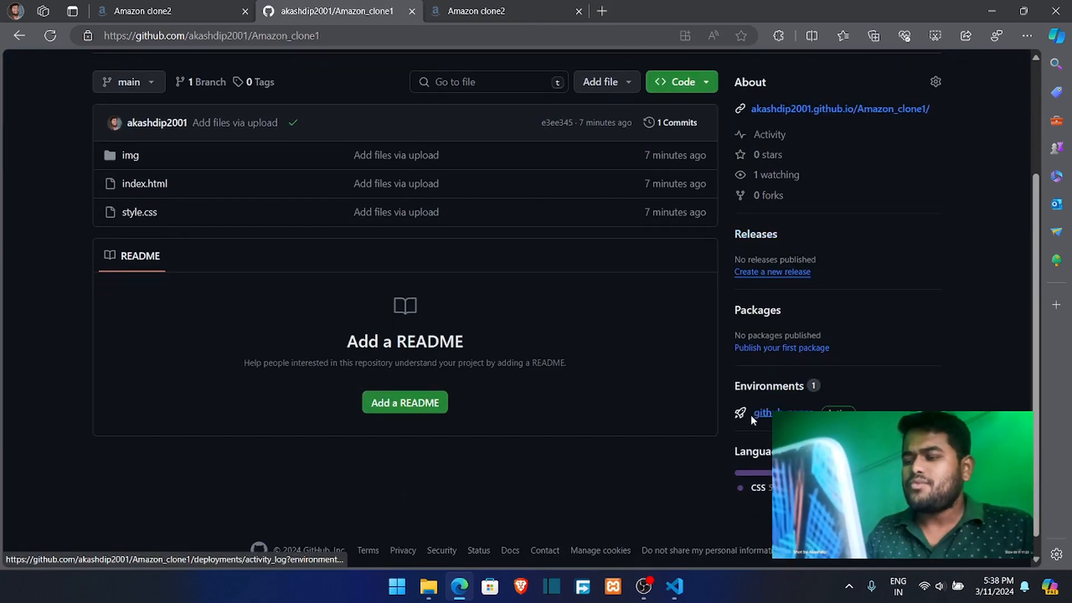
scroll(768, 319, "up", 3)
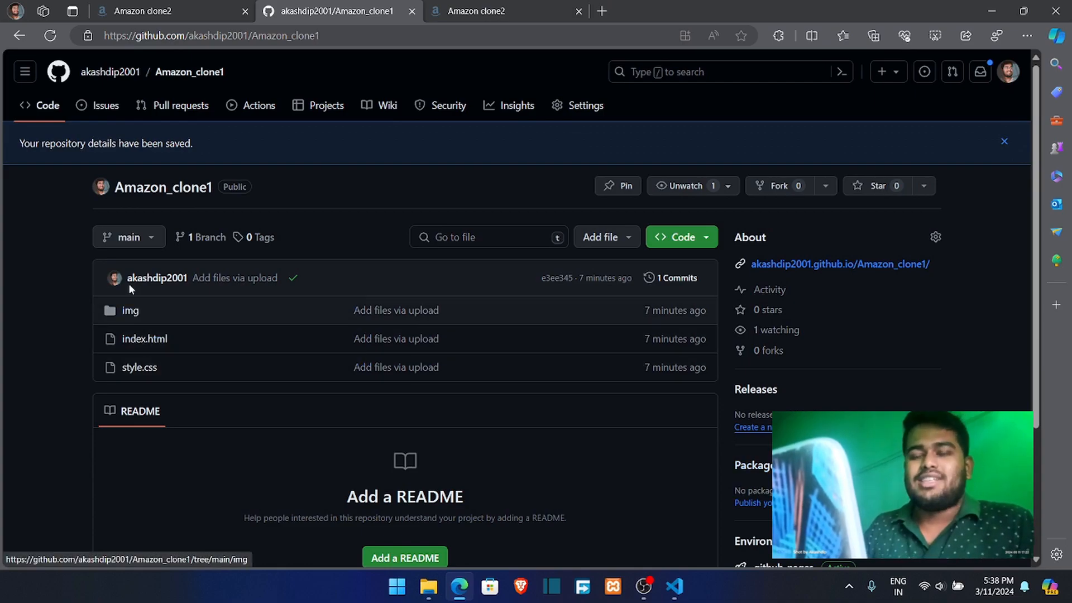
left_click_drag(59, 277, 166, 392)
left_click(61, 341)
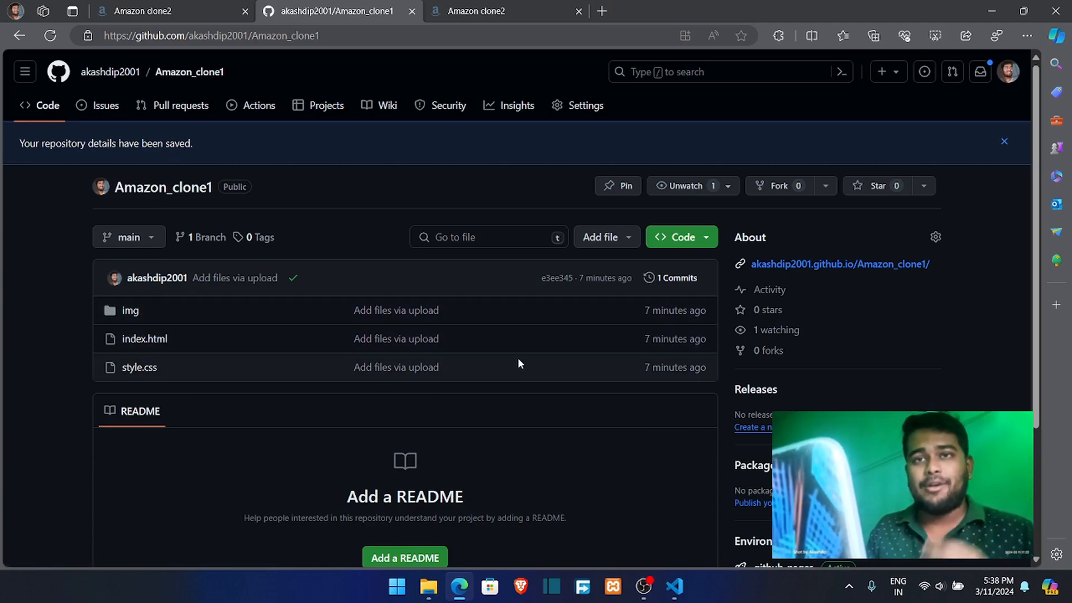
- In File Explorer, browse the freecadapp 3-2-24 project to its htdocs app folder, view the APK file and return to the browser
mouse_move(430, 595)
left_click(391, 527)
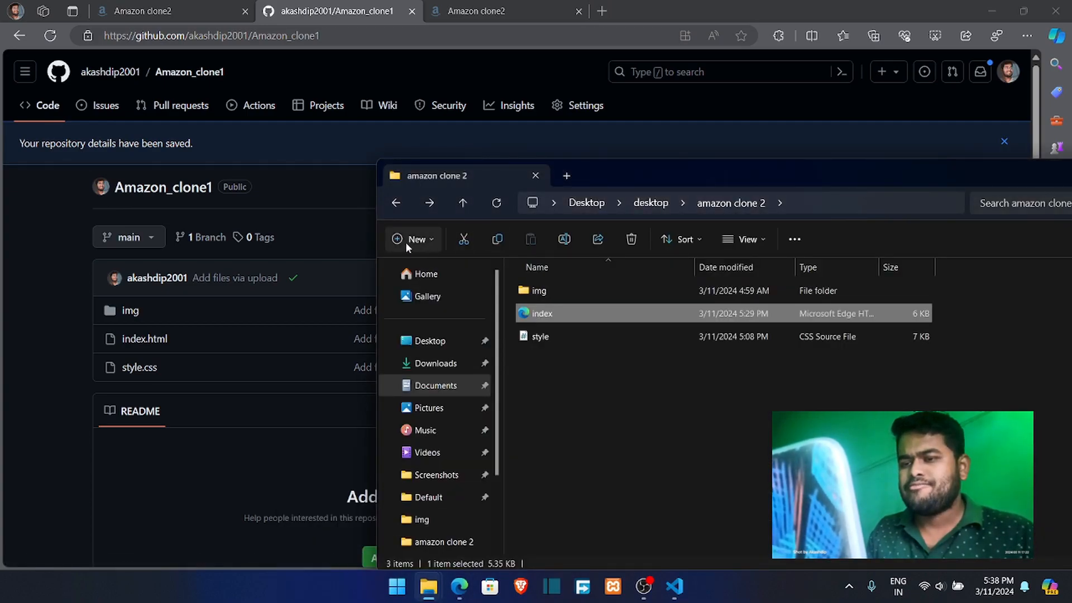
left_click(467, 340)
left_click(558, 330)
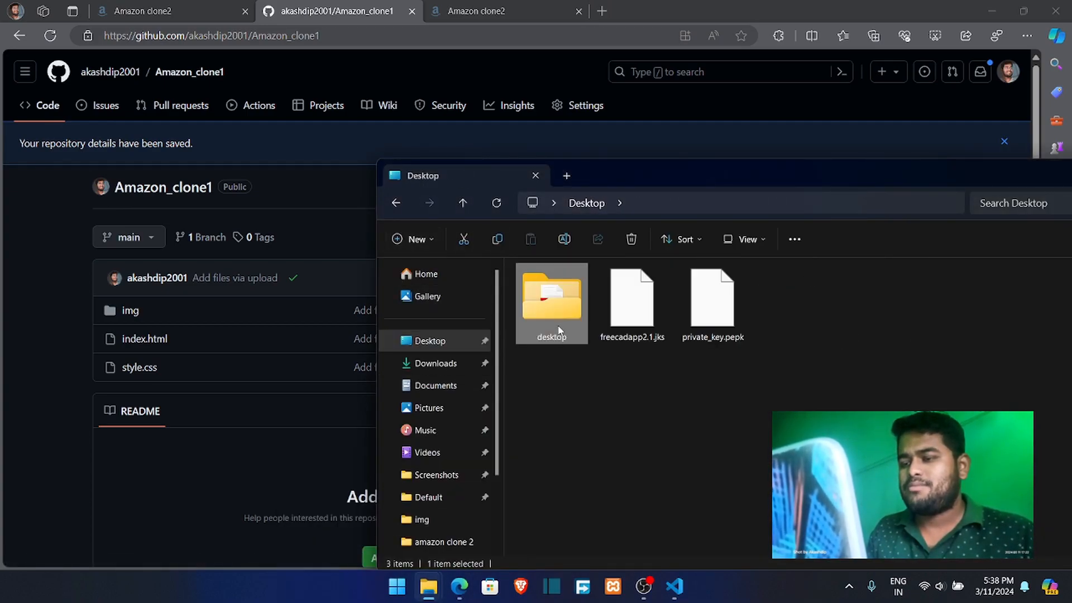
double_click(558, 329)
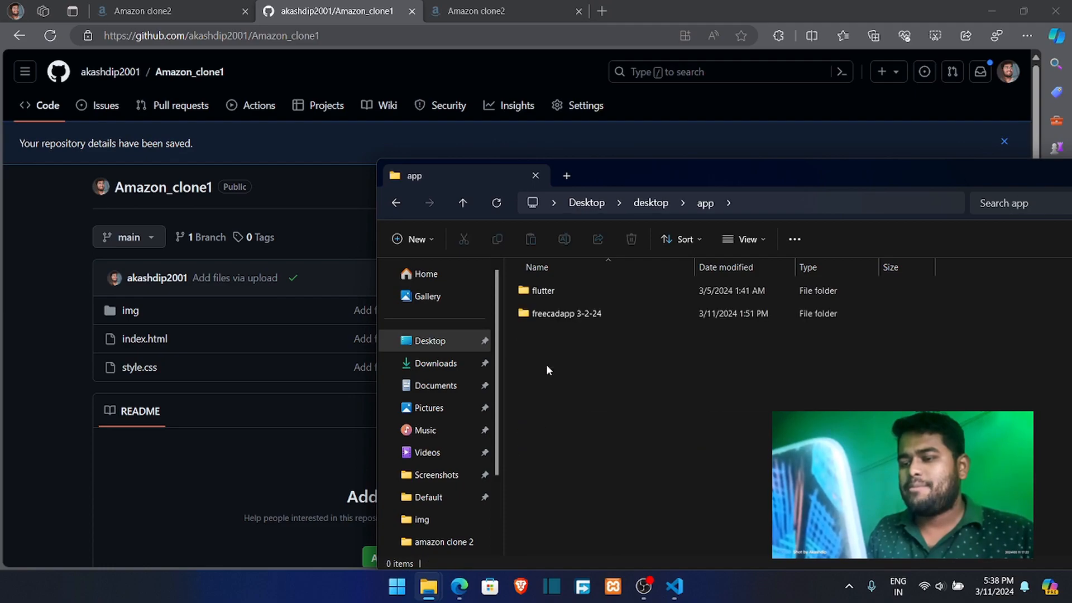
double_click(552, 322)
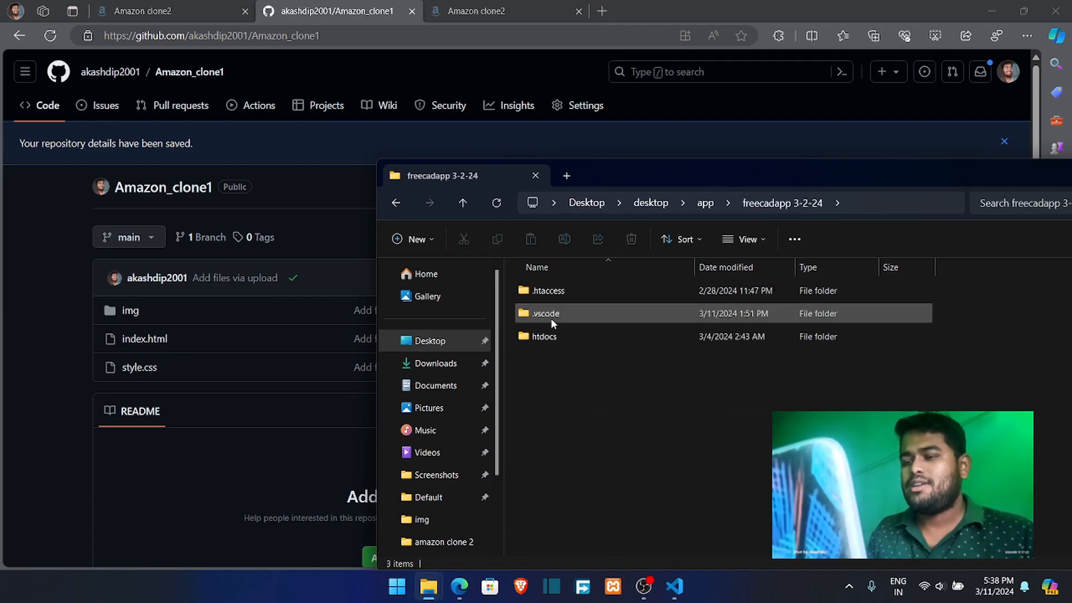
double_click(550, 339)
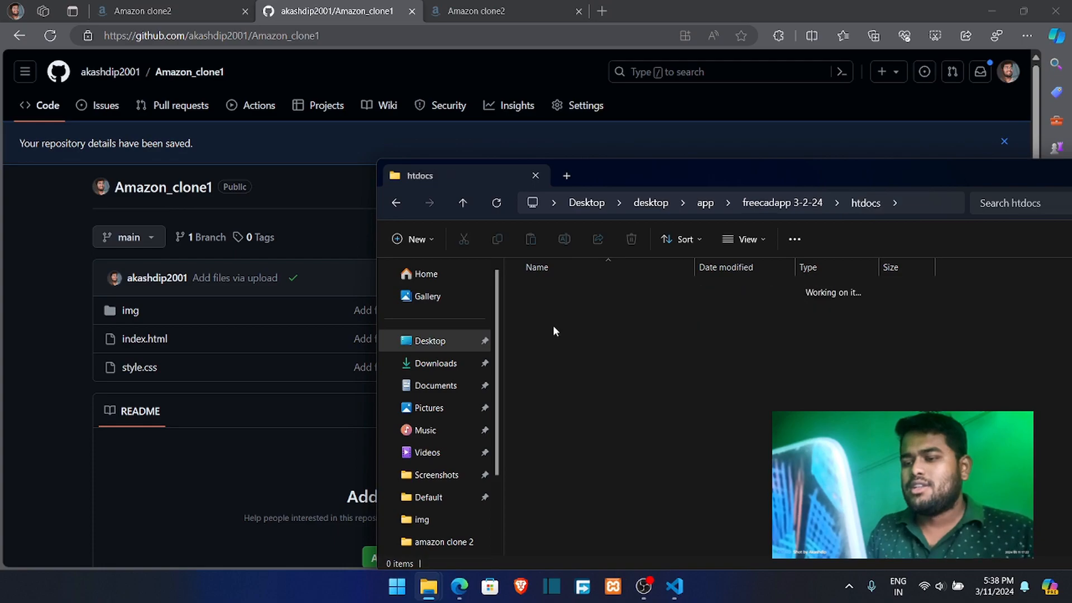
left_click(547, 294)
double_click(546, 294)
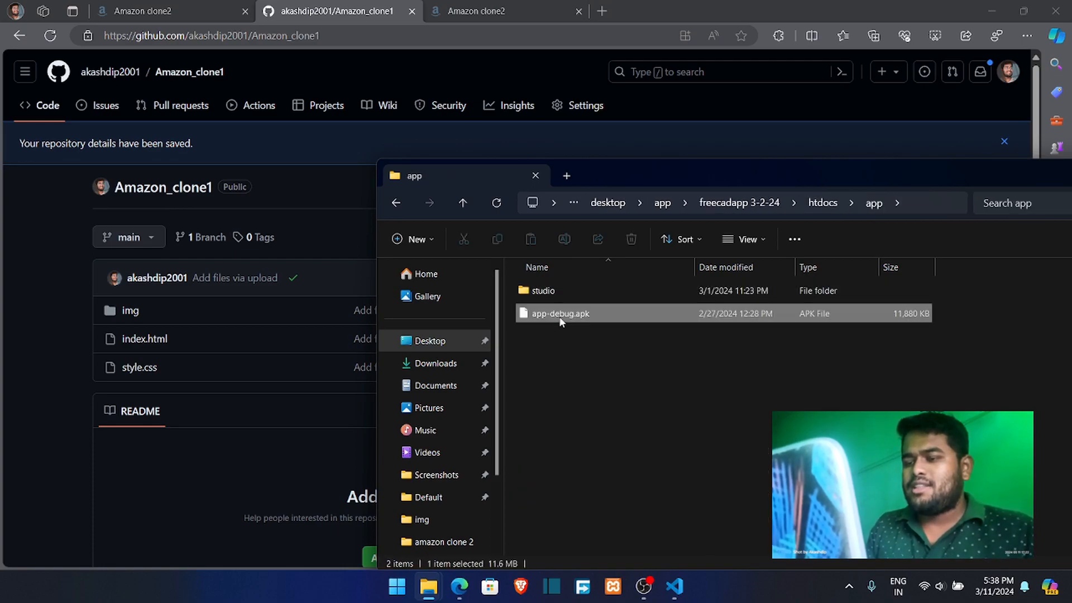
double_click(542, 292)
left_click(396, 202)
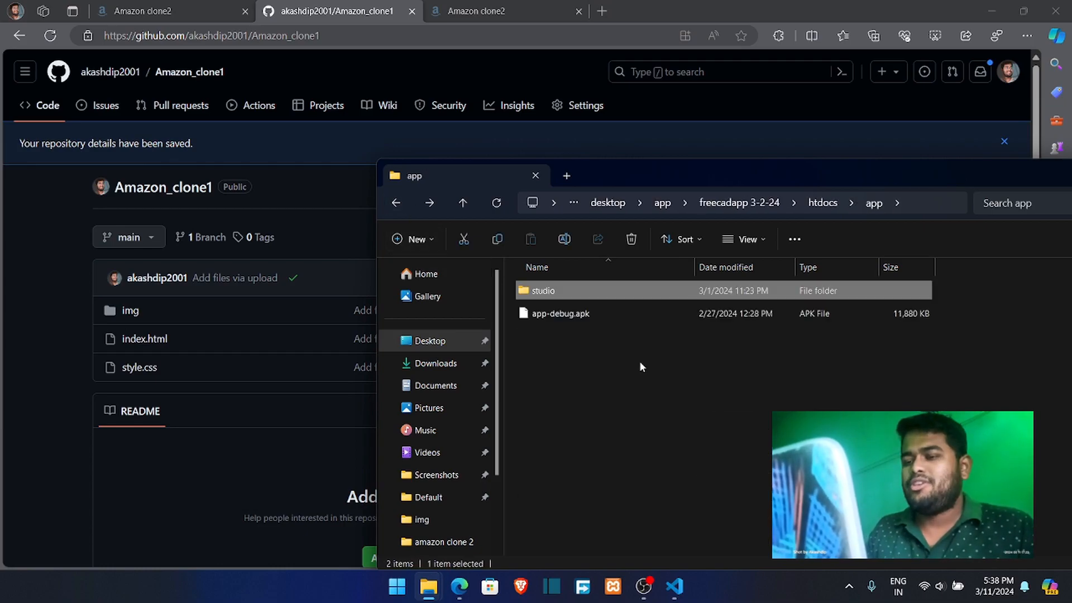
left_click_drag(972, 190, 689, 184)
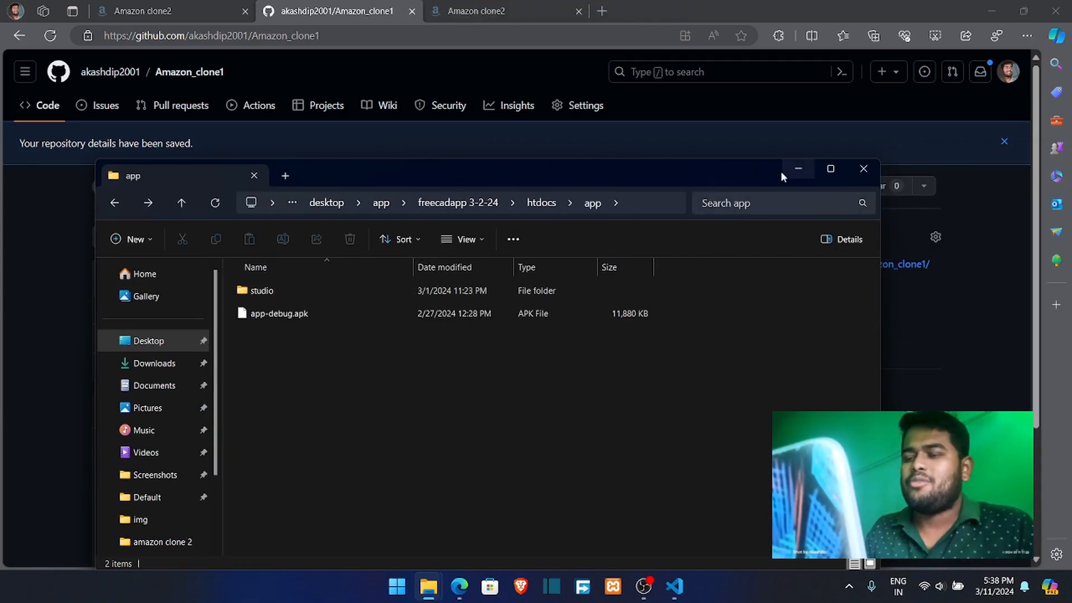
left_click(804, 358)
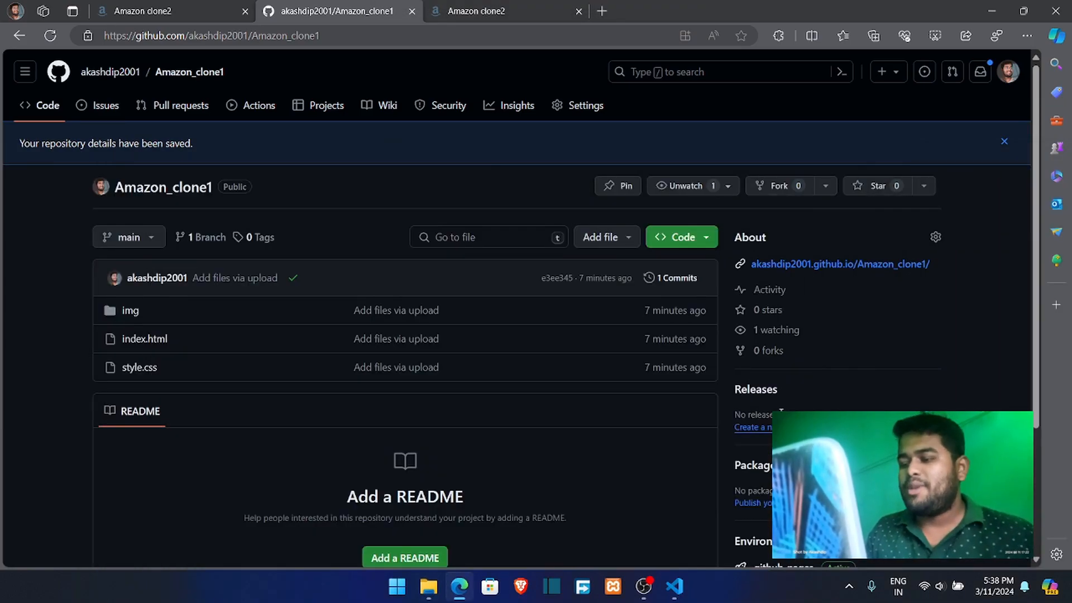
- Start a new release for Amazon_clone1 and fill in the saved title freecad_app
left_click(754, 427)
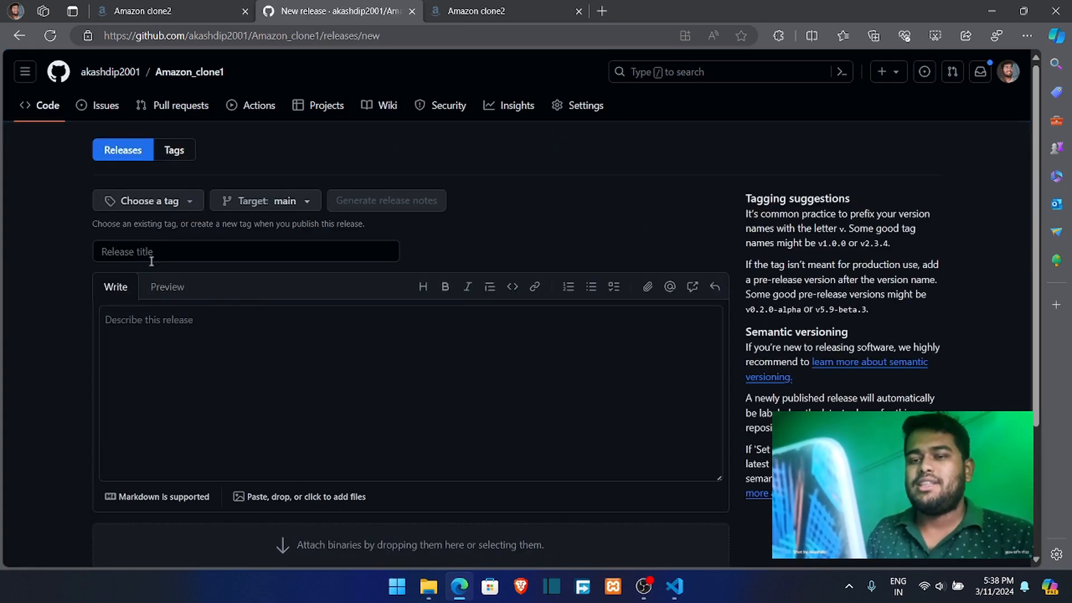
left_click(143, 253)
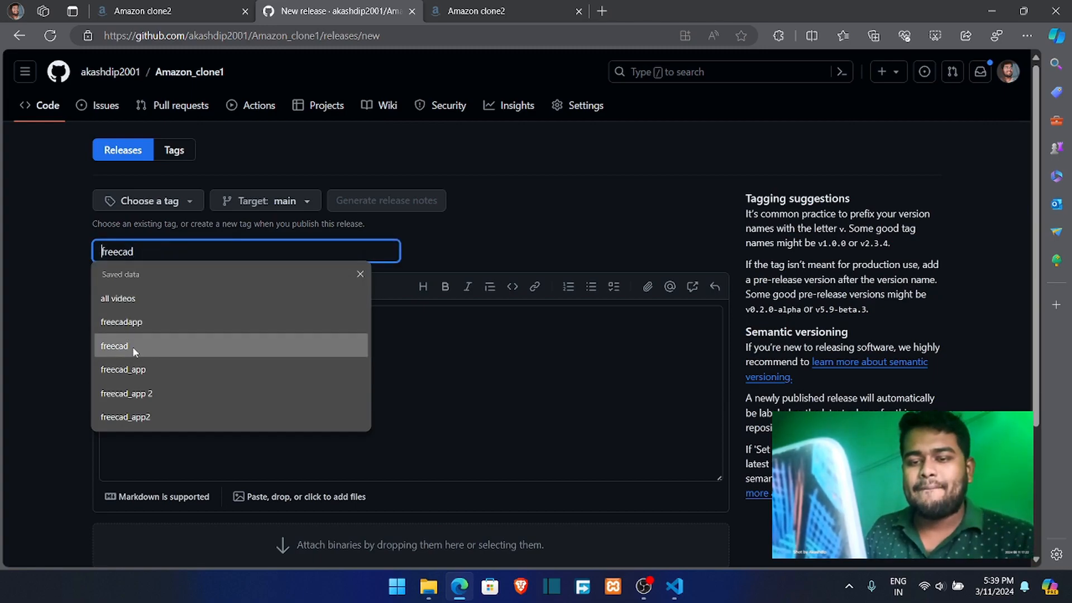
left_click(138, 367)
left_click(170, 253)
left_click_drag(154, 252, 120, 252)
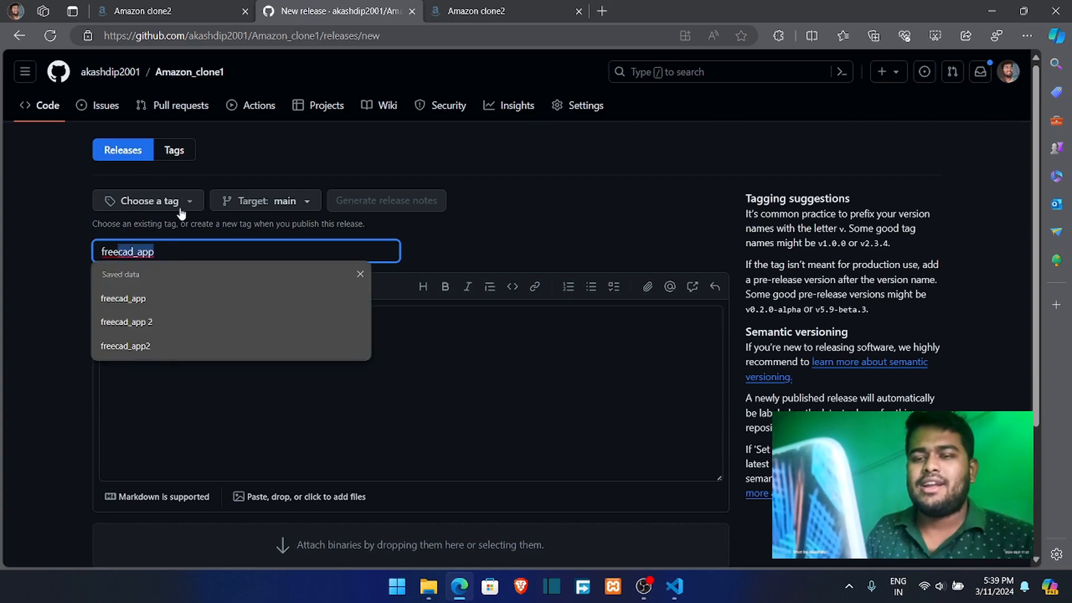
left_click(179, 207)
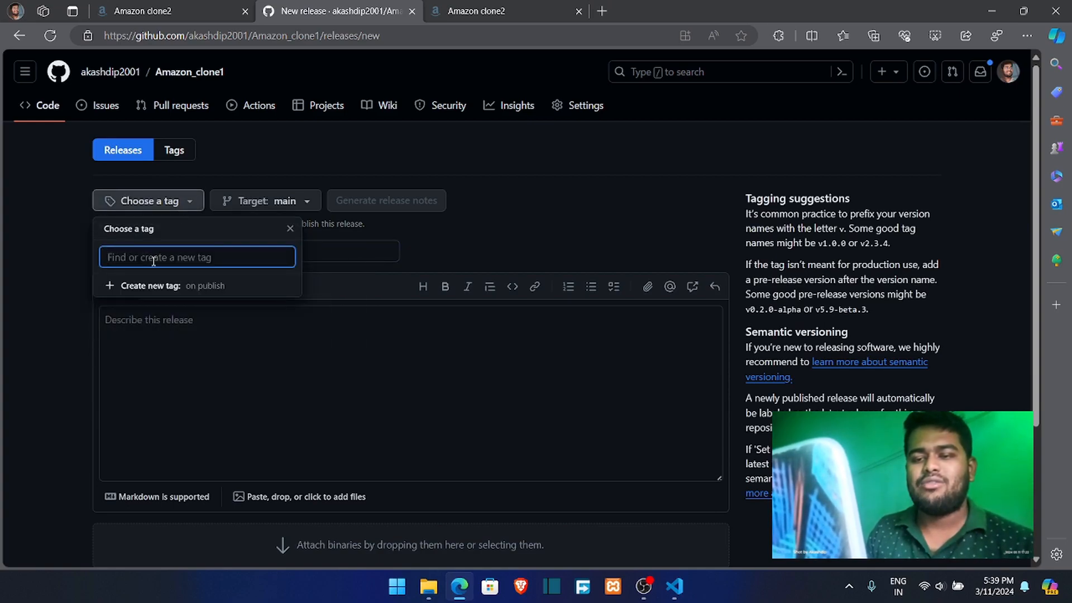
key("Escape")
- Replace the release title with 1stapp
left_click_drag(147, 254, 96, 249)
key("BackSpace")
type("1stapp")
- Create a new tag named 1stapp for the release
key("ctrl+a")
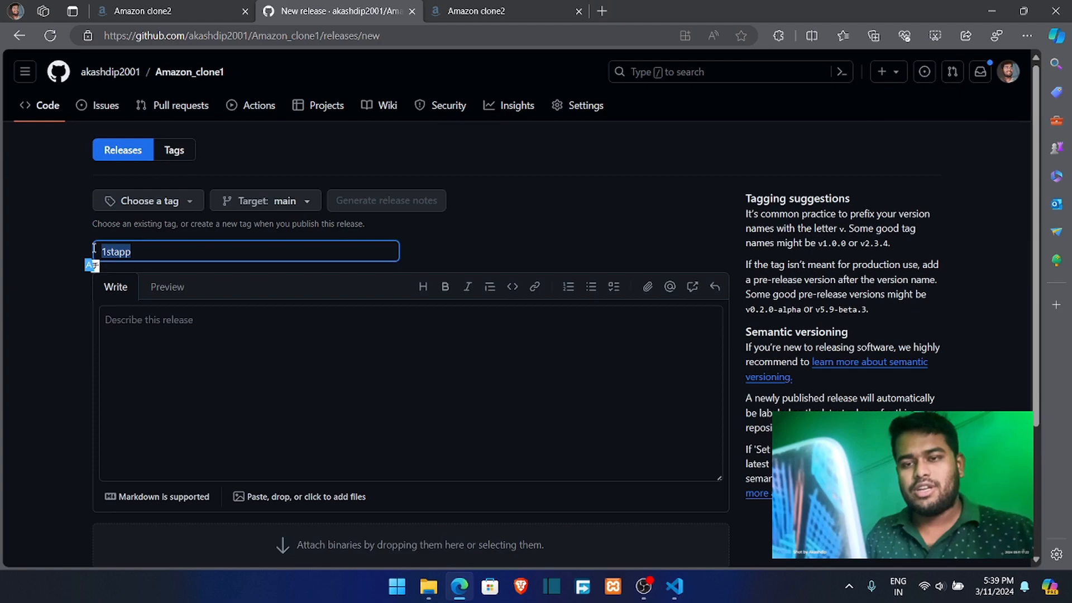
left_click(134, 205)
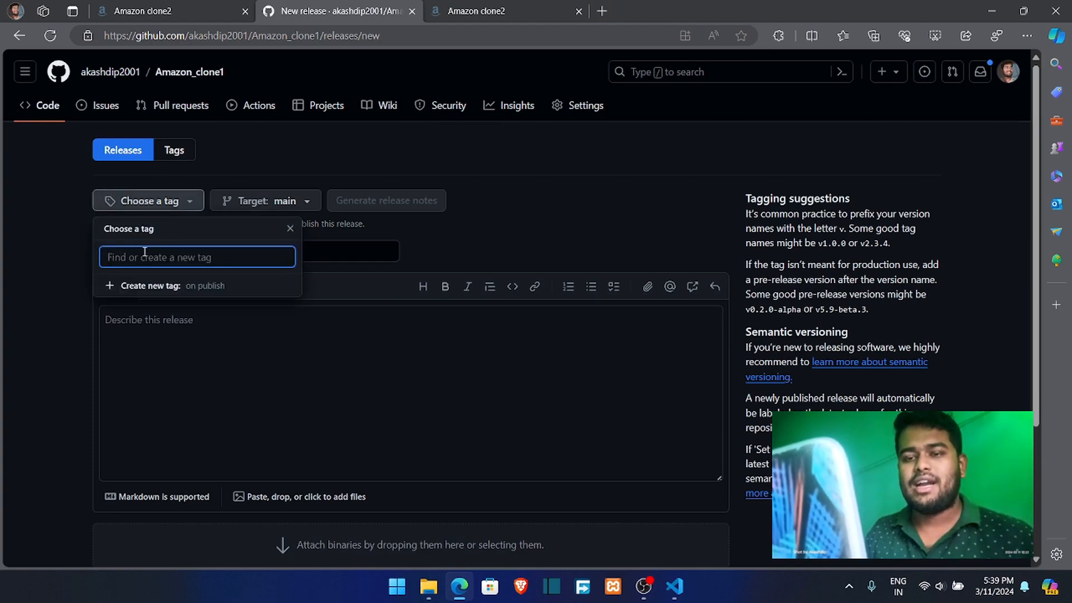
left_click(145, 285)
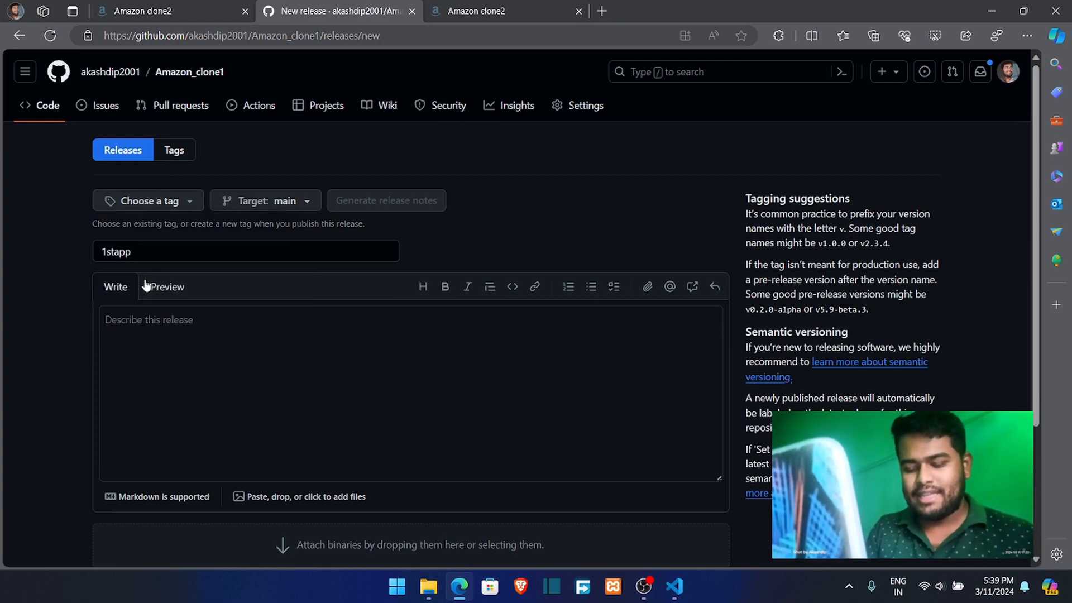
left_click(133, 206)
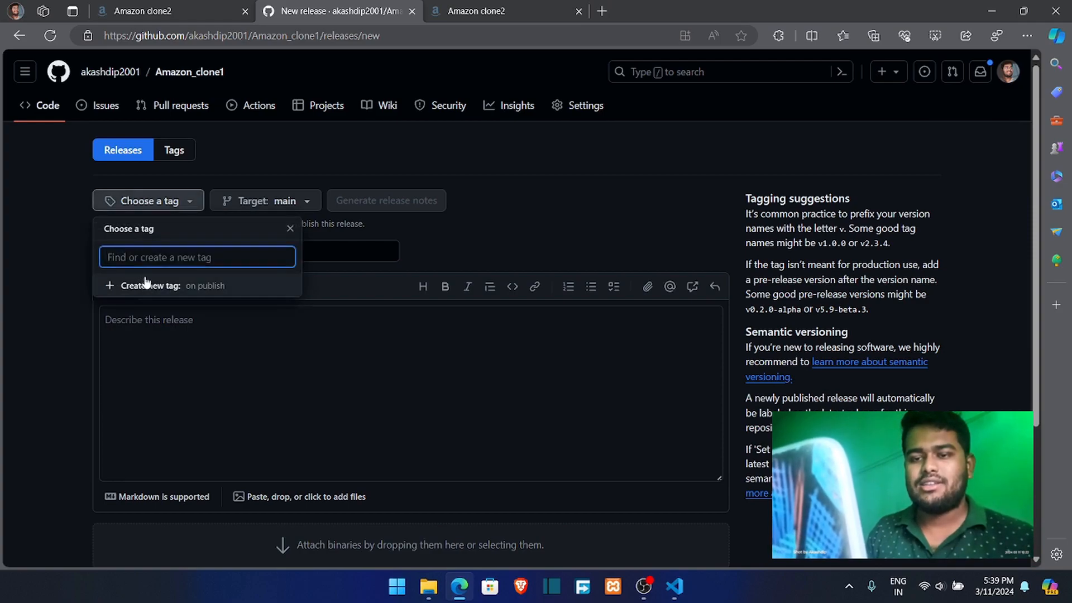
type("1stapp")
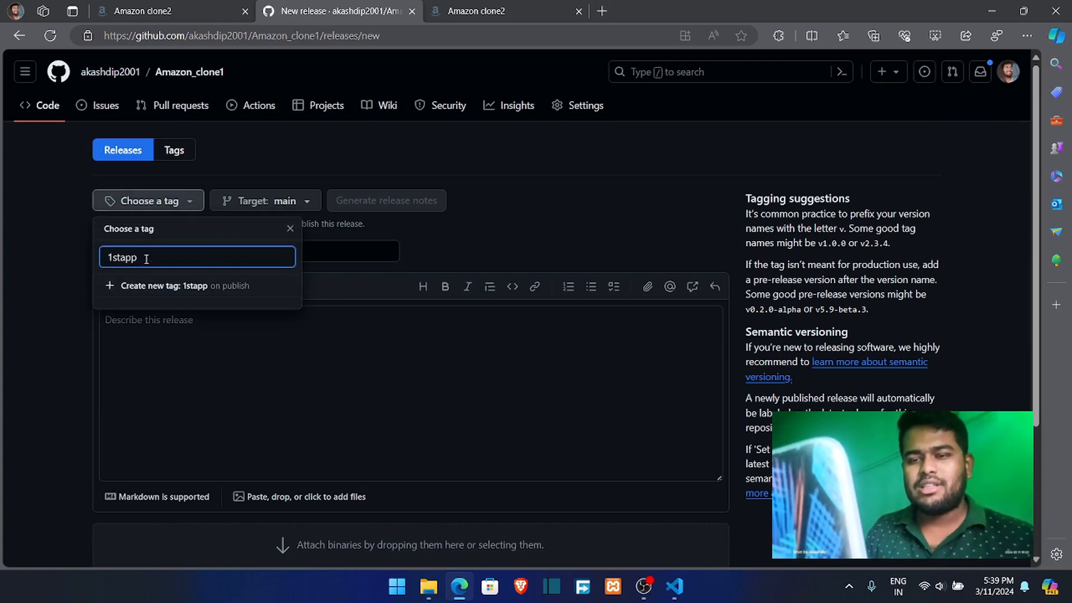
left_click(151, 285)
- Look over the release form's title, description editor, file attachment area and publishing options
left_click_drag(132, 253, 119, 255)
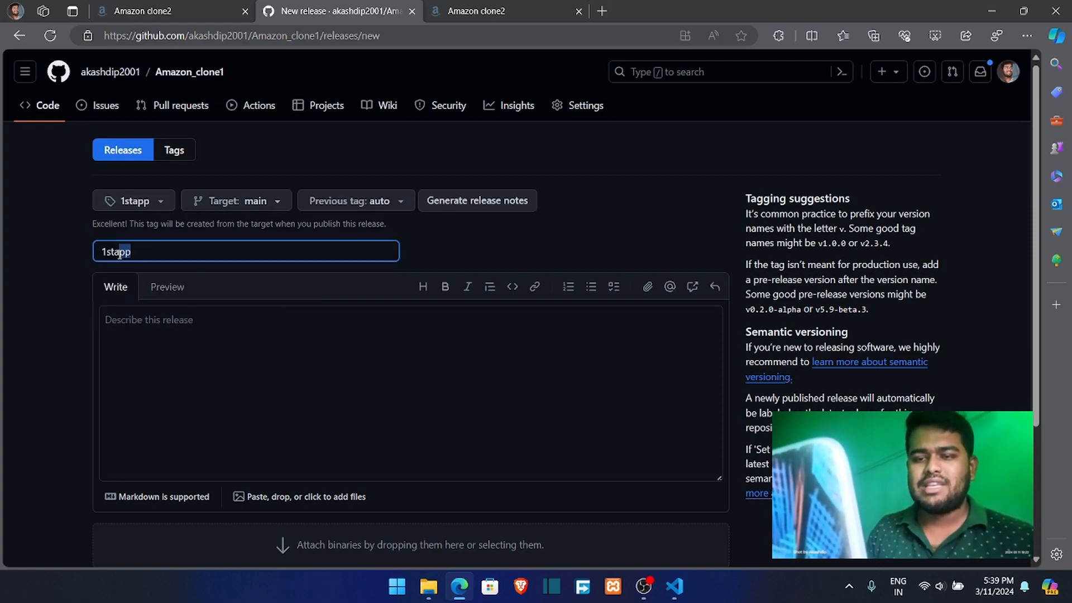
left_click(100, 237)
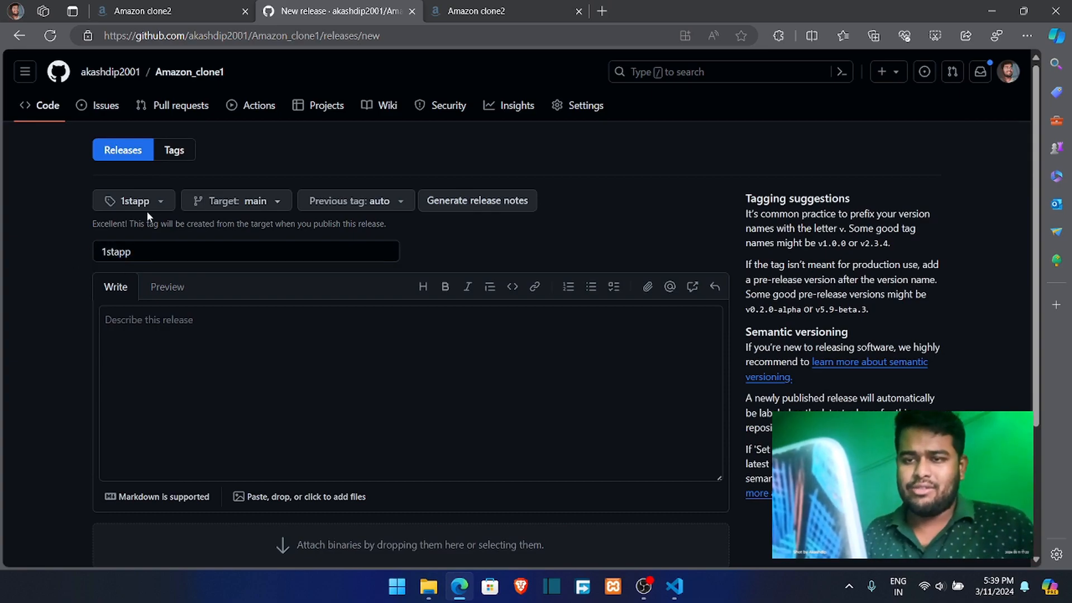
left_click_drag(141, 255, 72, 280)
left_click(71, 279)
left_click(164, 336)
scroll(164, 335, "down", 3)
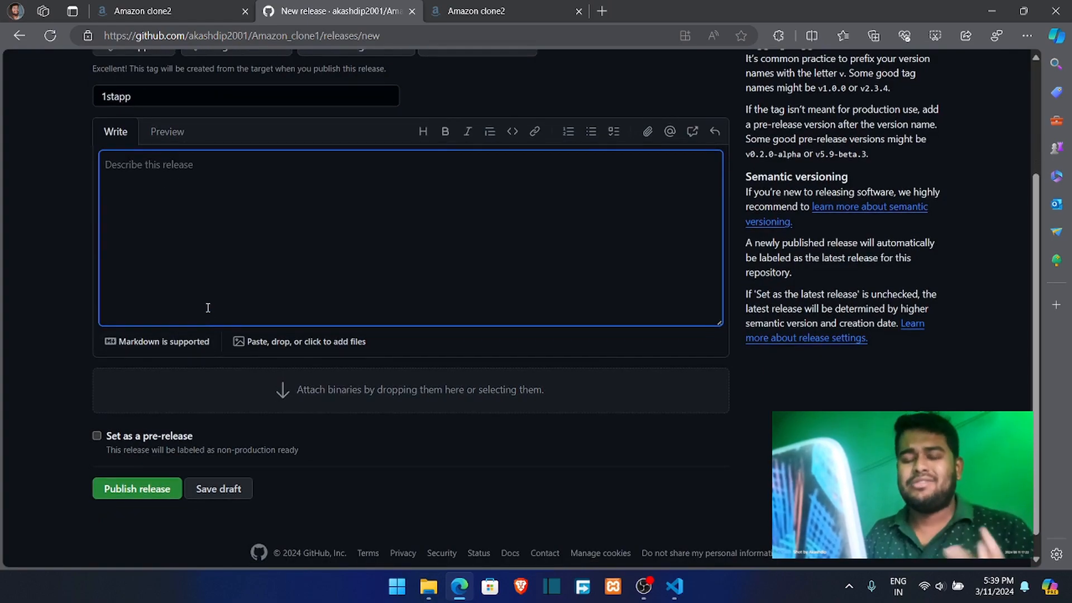
scroll(210, 301, "up", 1)
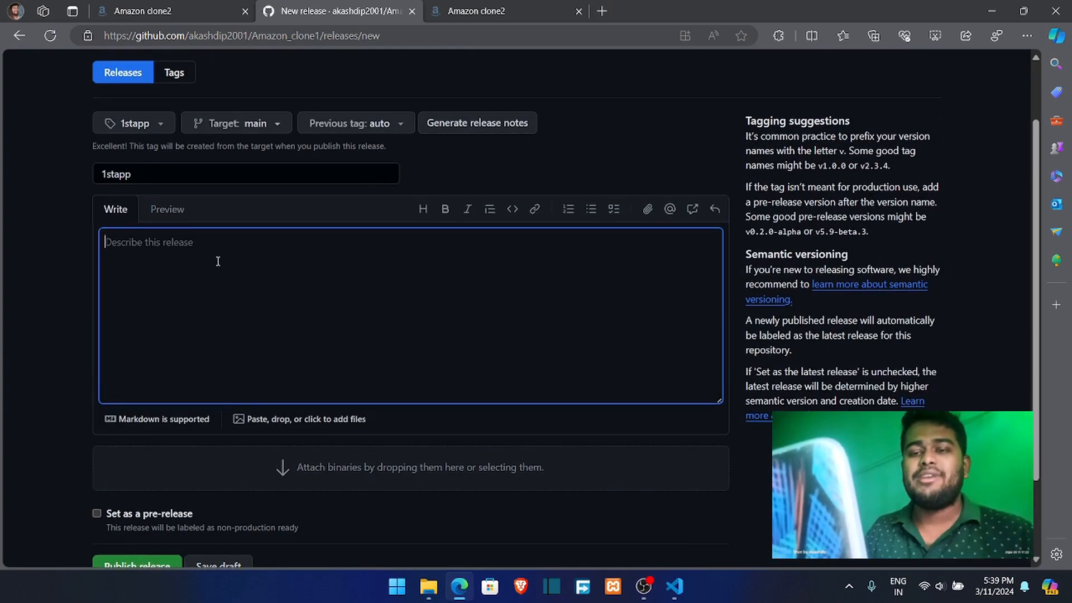
left_click(179, 210)
left_click(122, 211)
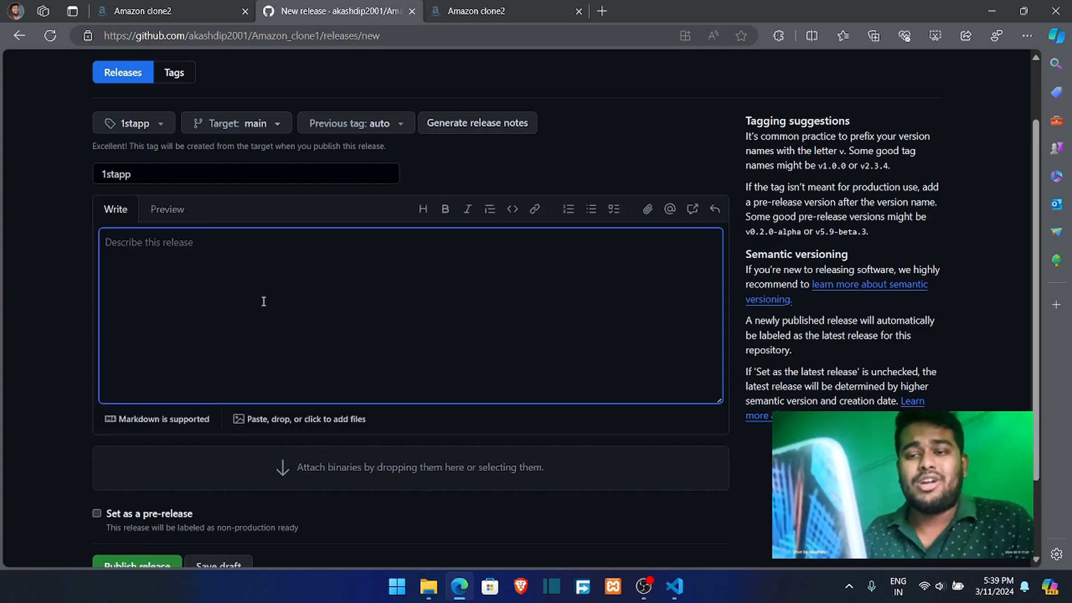
scroll(170, 353, "down", 2)
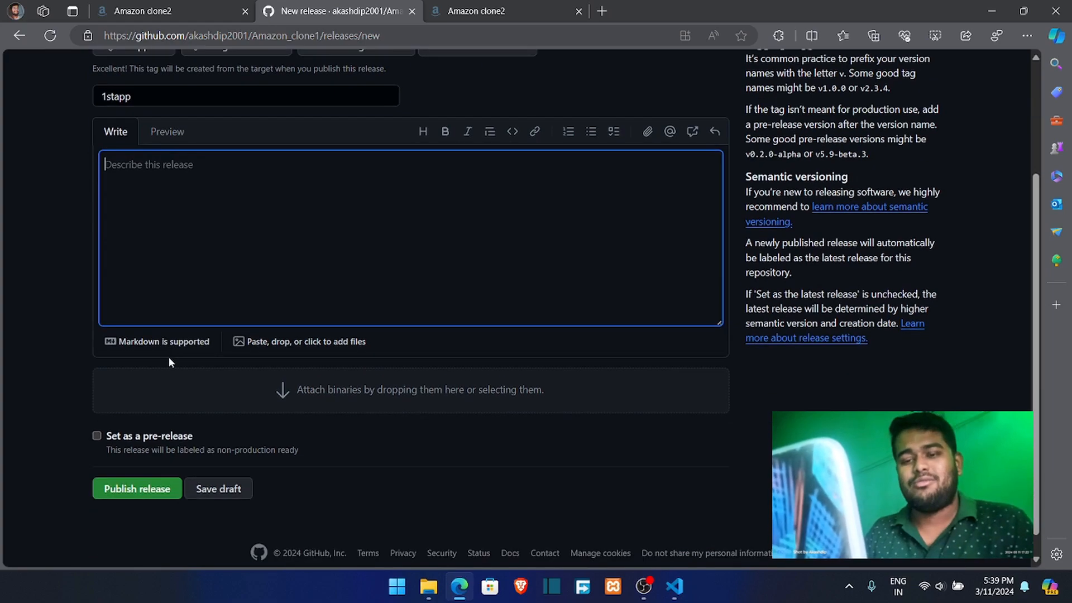
scroll(220, 281, "up", 1)
scroll(221, 281, "down", 1)
scroll(223, 281, "up", 2)
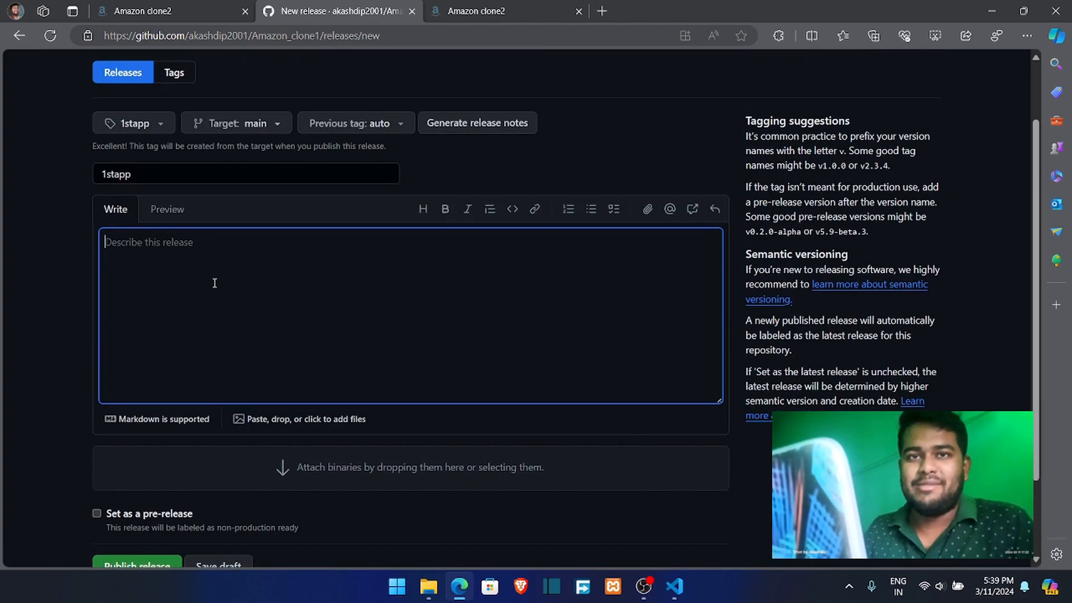
- Attach app-debug.apk from File Explorer to the 1stapp release and publish the release
scroll(296, 331, "down", 2)
mouse_move(429, 595)
left_click(377, 541)
left_click_drag(531, 172, 976, 181)
left_click(693, 322)
left_click_drag(695, 323, 317, 380)
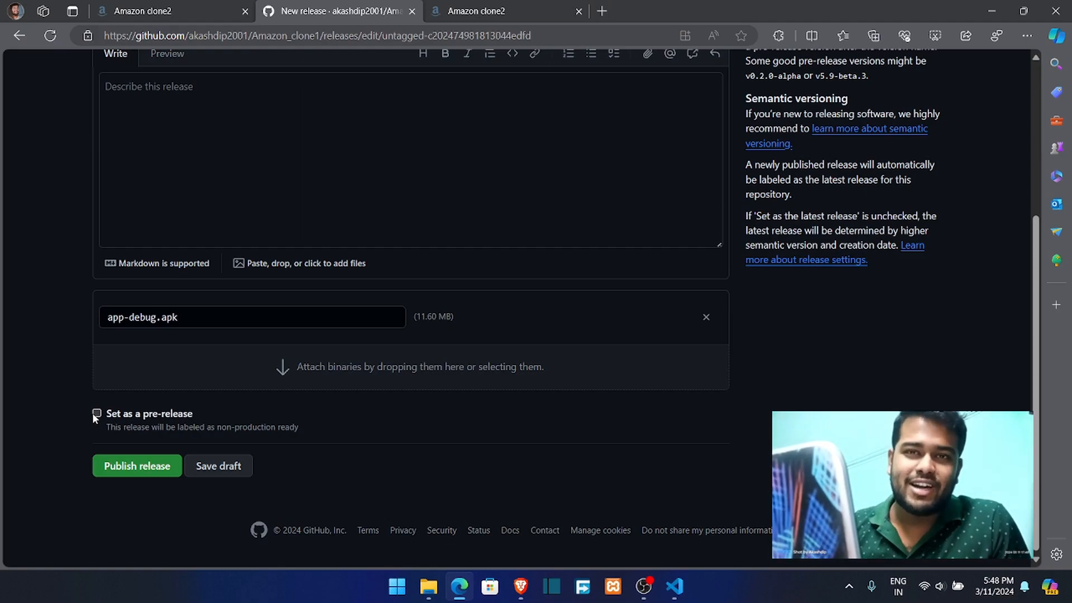
left_click(122, 468)
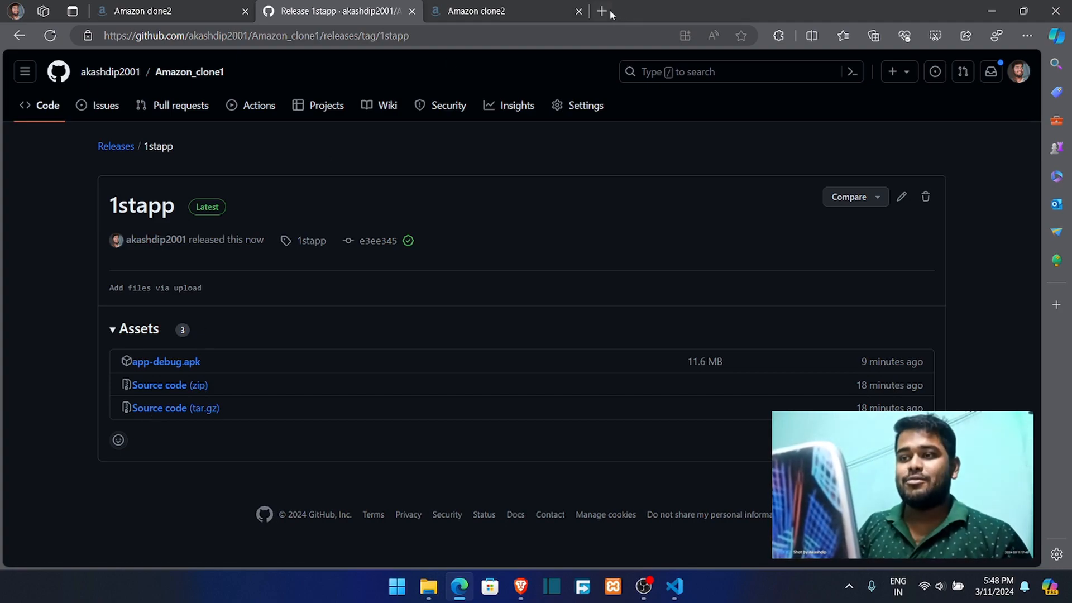
left_click_drag(172, 443, 77, 383)
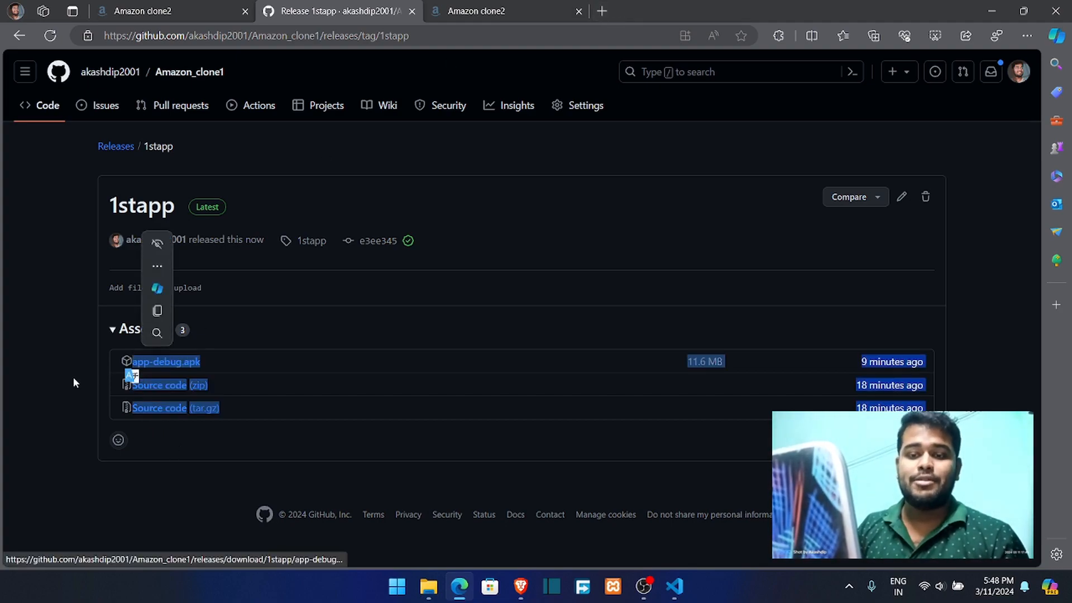
- Search the web for freecadapp in a new browser tab
left_click(603, 11)
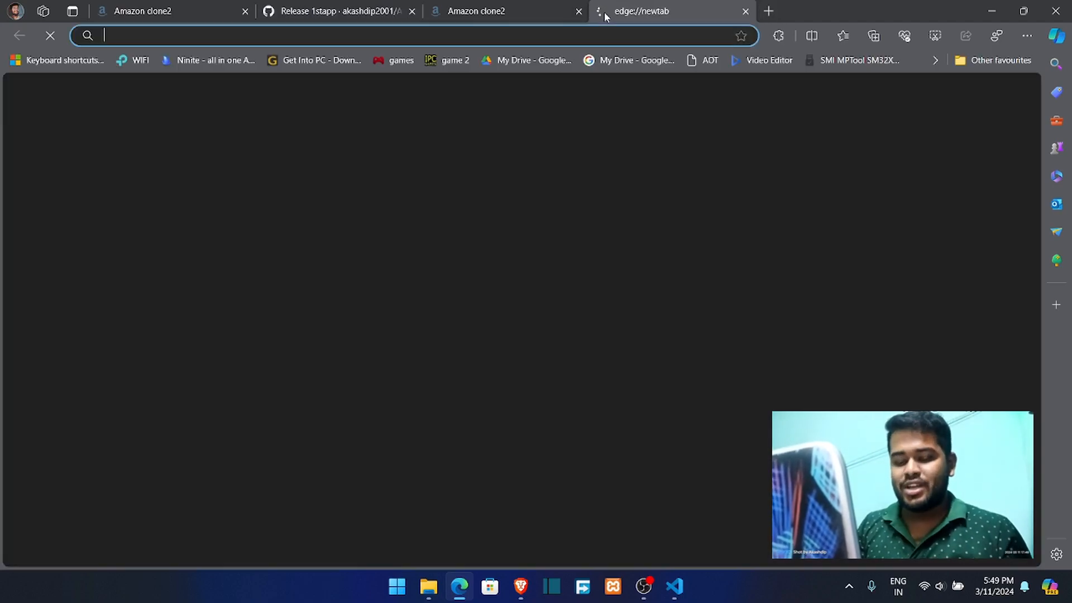
type("f")
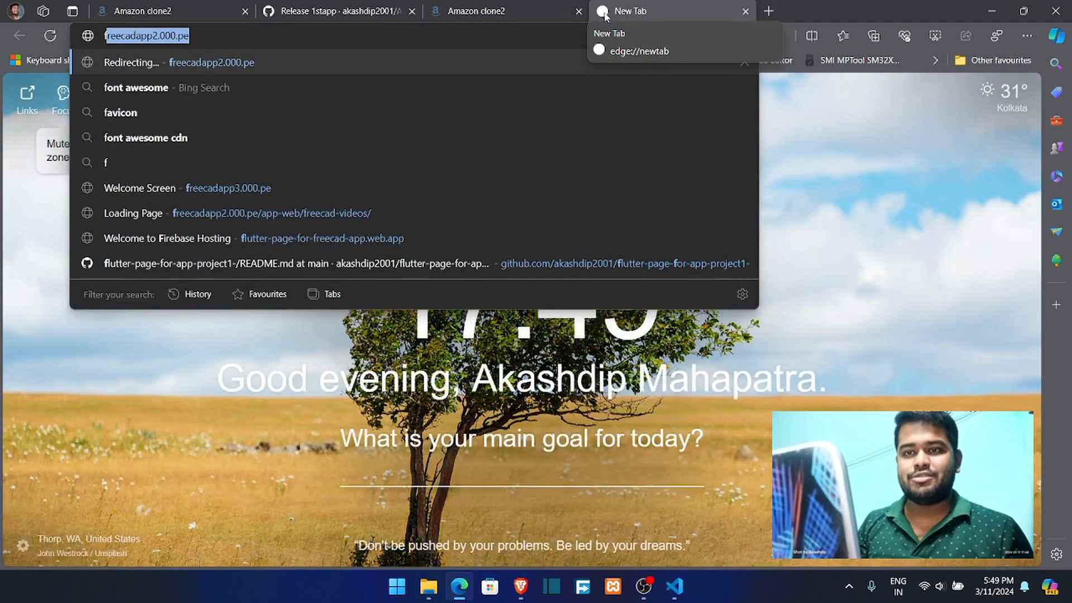
type("reecad")
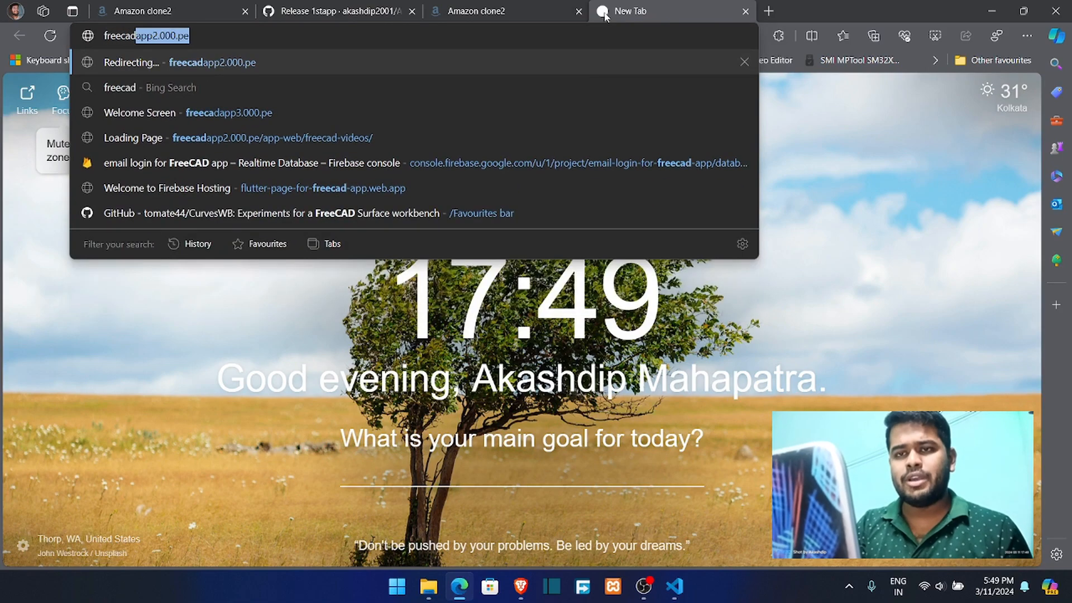
key("End")
key("BackSpace")
key("BackSpace")
key("BackSpace")
key("BackSpace")
key("BackSpace")
key("BackSpace")
key("BackSpace")
key("BackSpace")
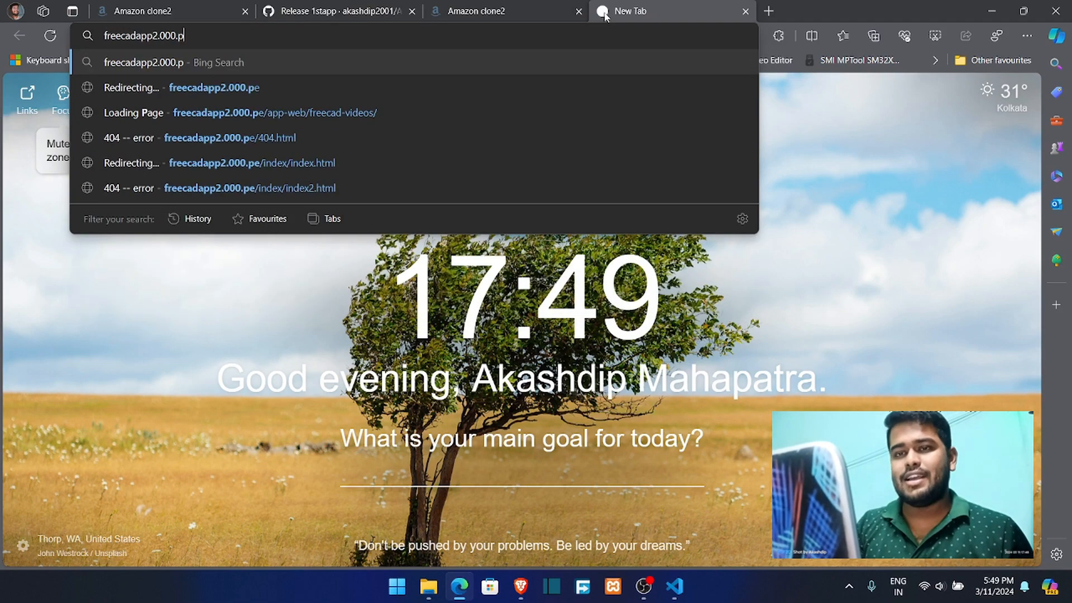
key("Return")
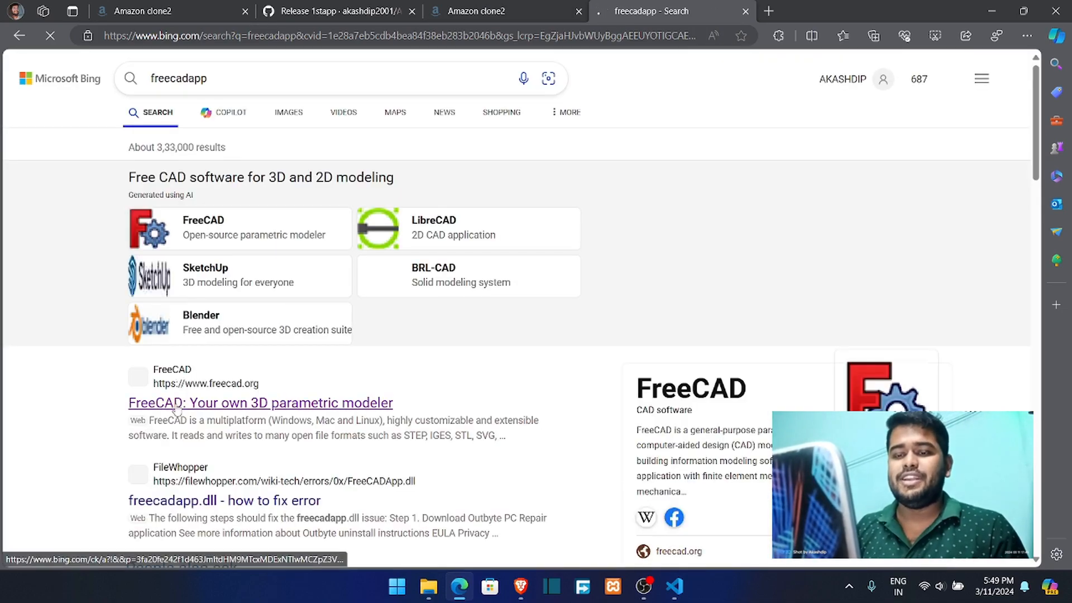
- Open the official FreeCAD website from the search results and look through its downloads page
left_click(174, 403)
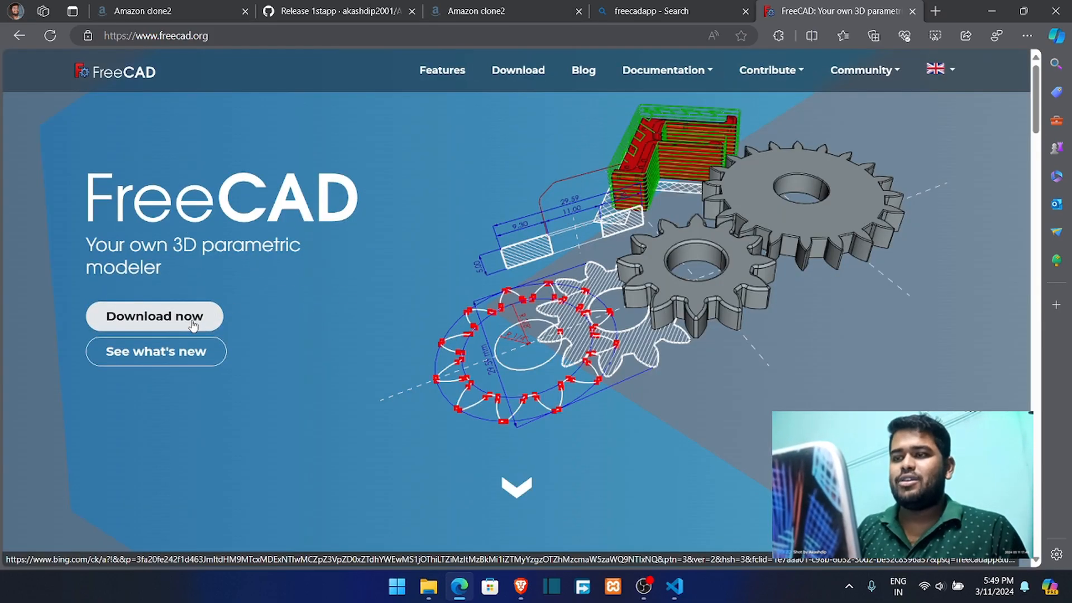
left_click(536, 78)
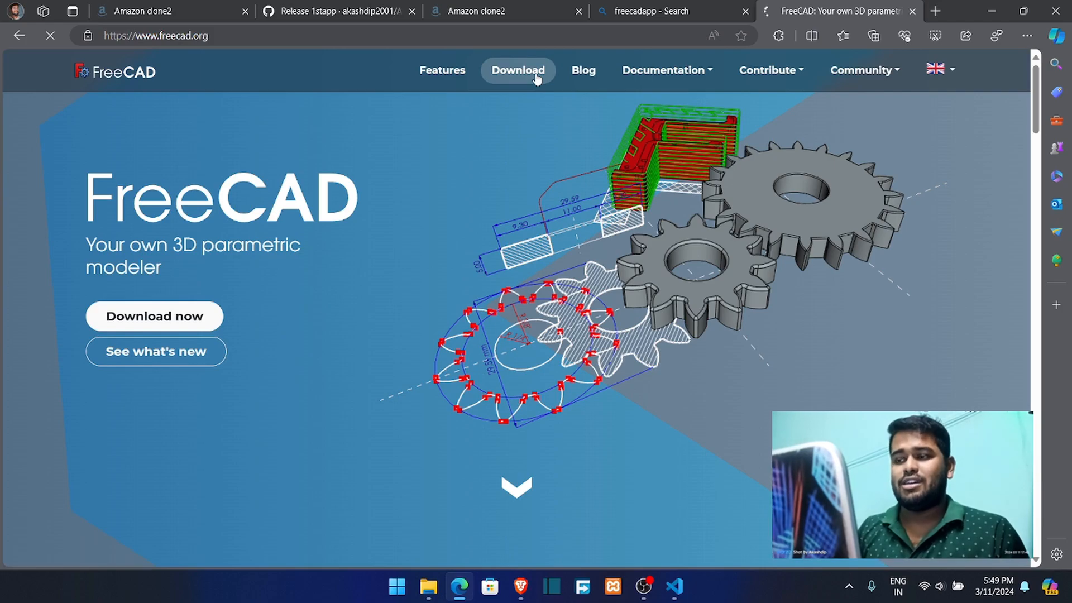
scroll(488, 347, "down", 3)
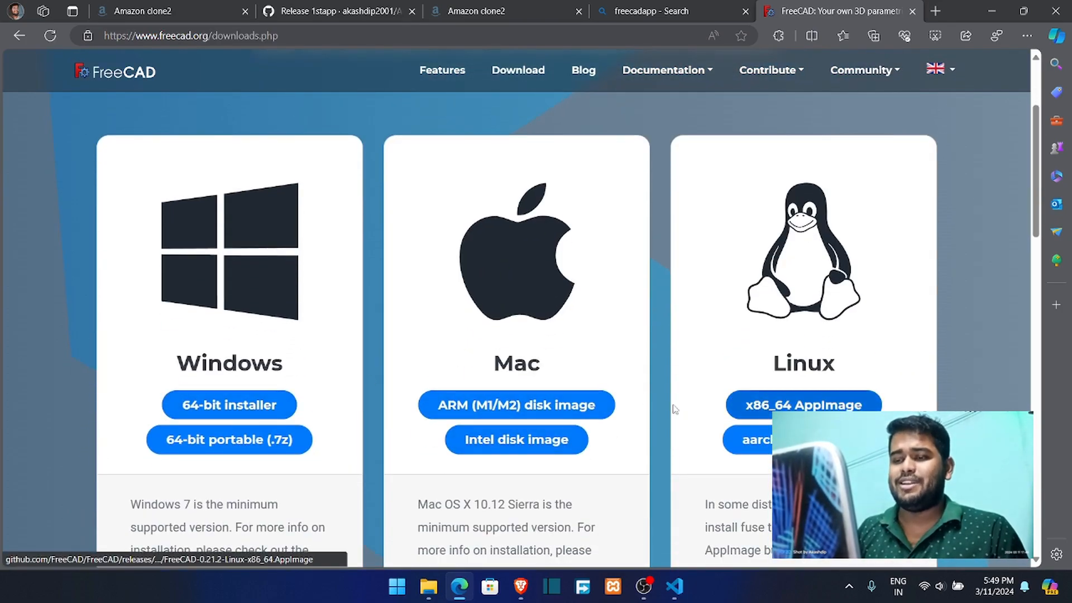
scroll(461, 412, "down", 10)
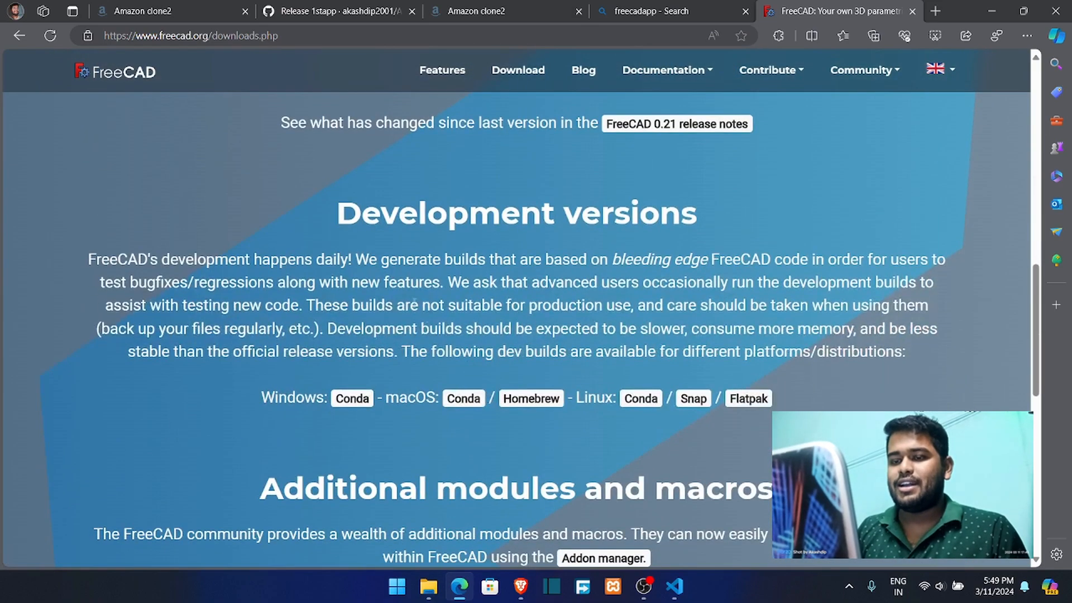
- Read the Development versions section and open the Conda development builds for Windows
left_click_drag(697, 198, 337, 217)
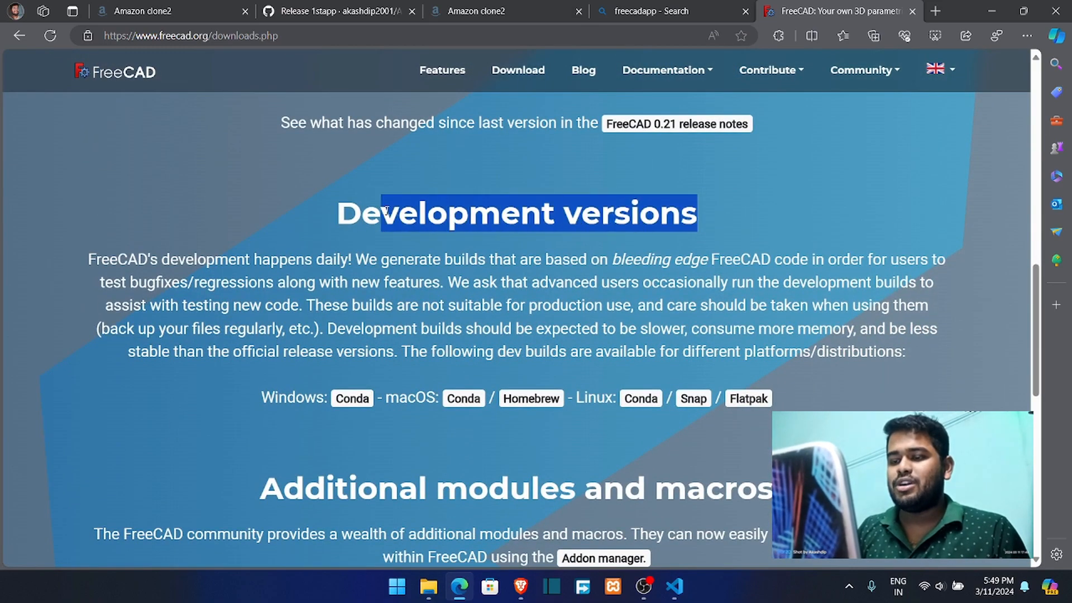
left_click(201, 375)
scroll(349, 402, "down", 5)
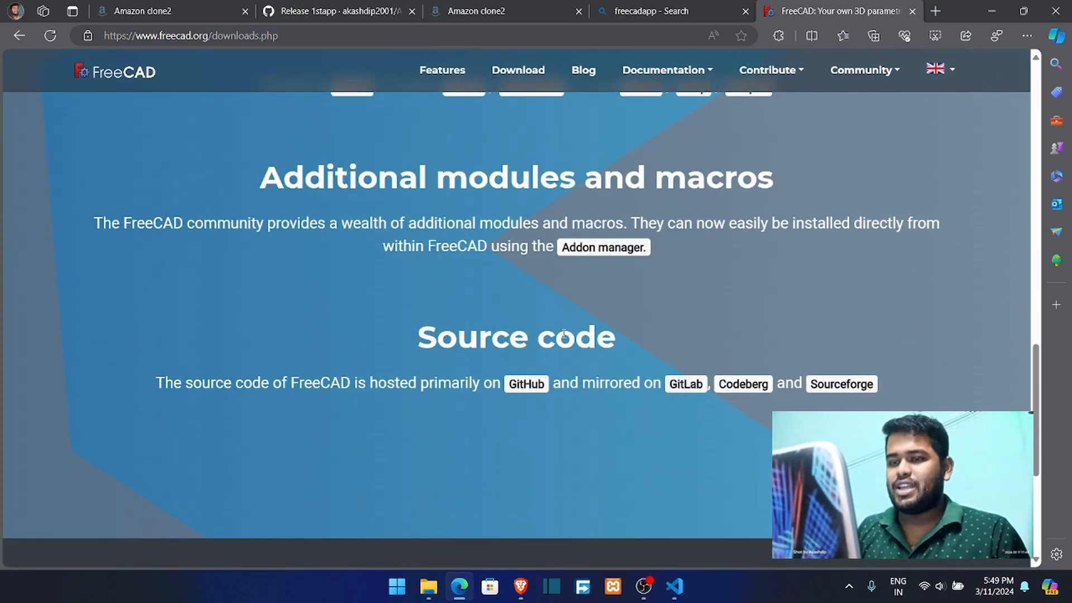
scroll(564, 333, "up", 3)
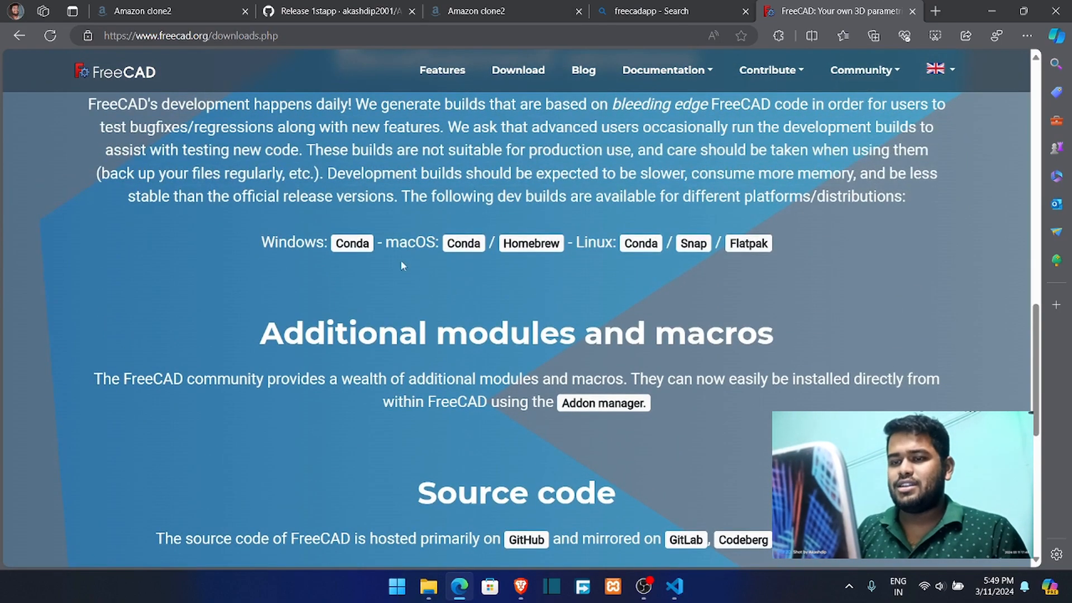
left_click(339, 244)
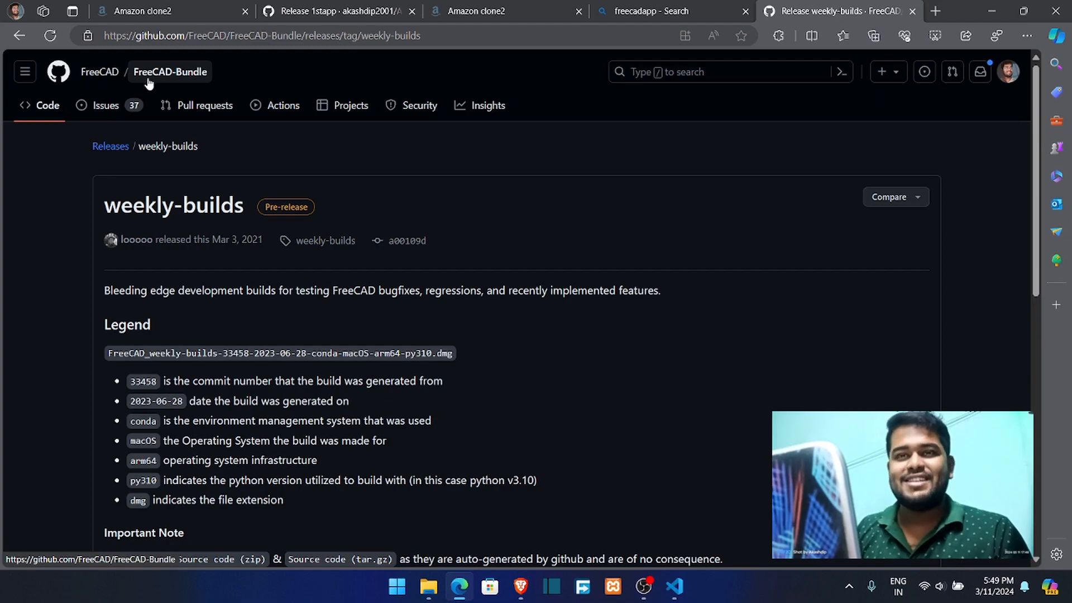
- Compare the assets of FreeCAD's weekly-builds release with those of the 1stapp release
scroll(173, 257, "down", 2)
scroll(173, 256, "down", 5)
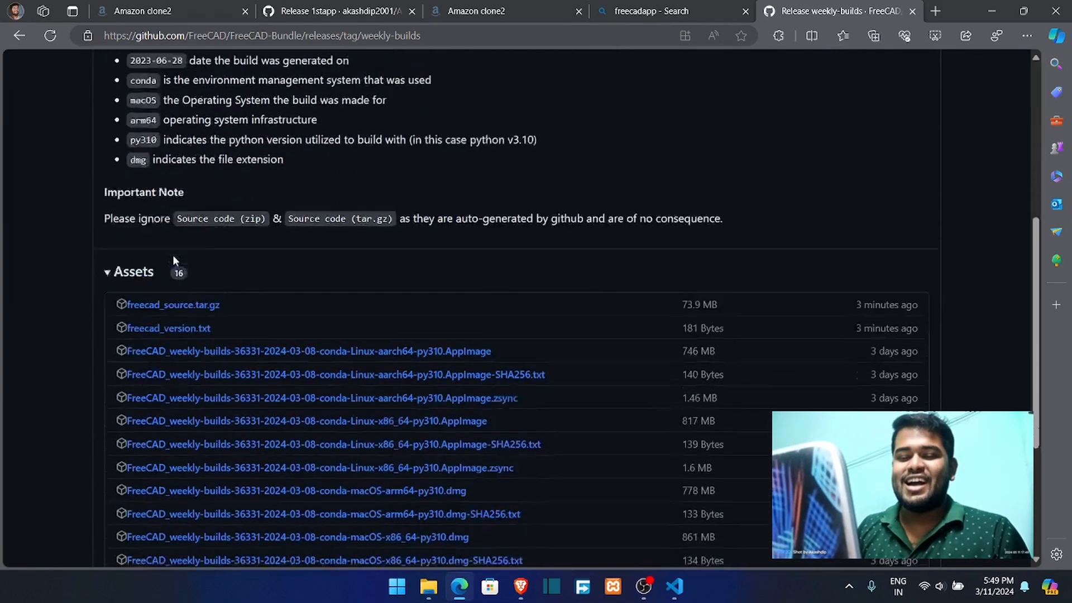
left_click(362, 15)
left_click(149, 454)
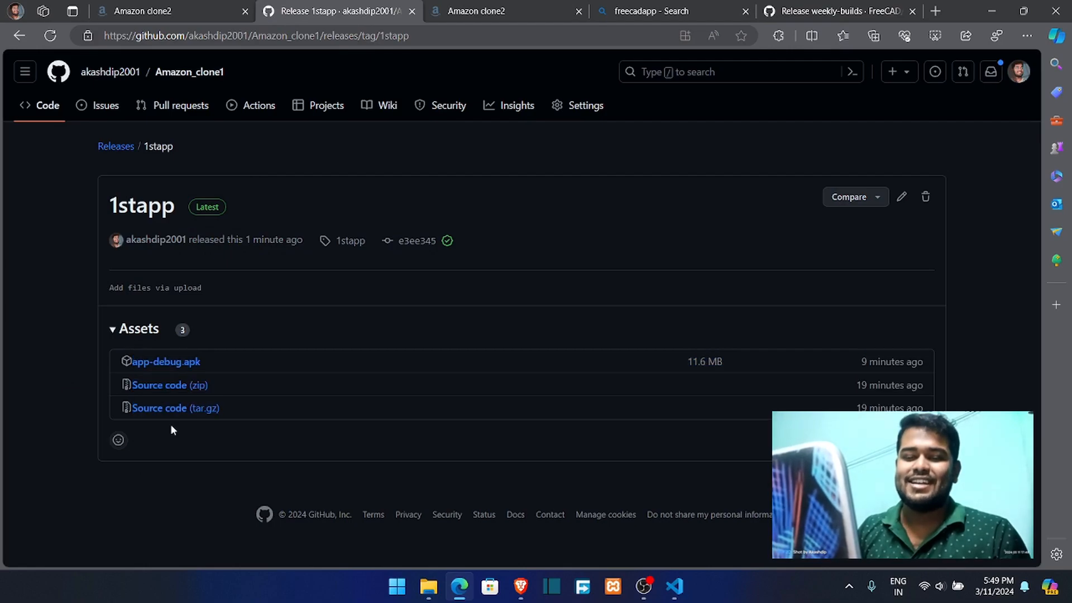
left_click(775, 12)
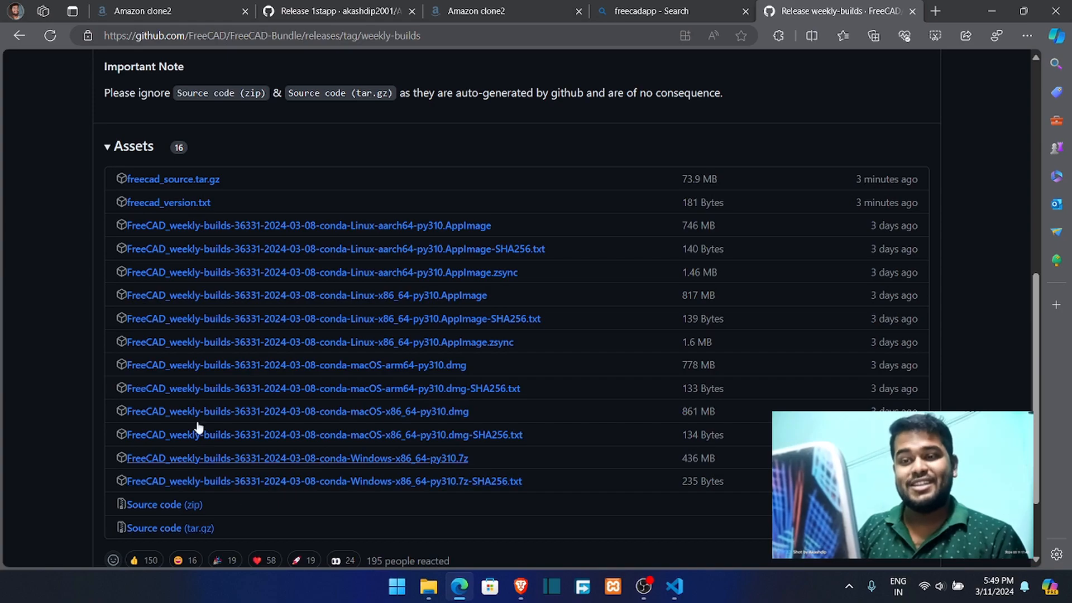
scroll(215, 346, "down", 2)
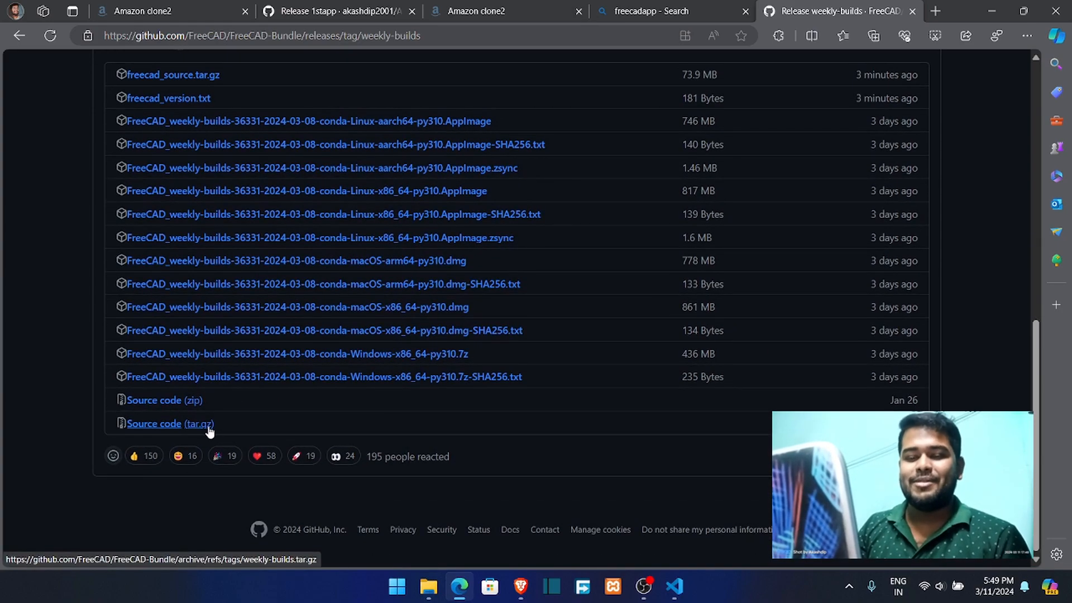
- Add a thumbs-up reaction to the 1stapp release of Amazon_clone1
left_click(369, 12)
left_click(118, 441)
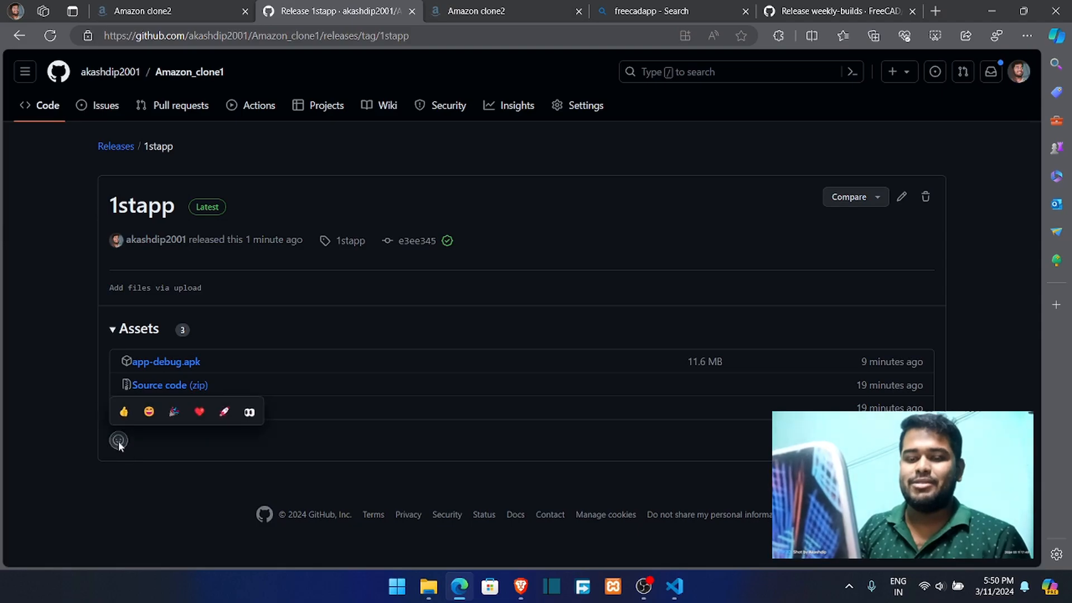
left_click(124, 411)
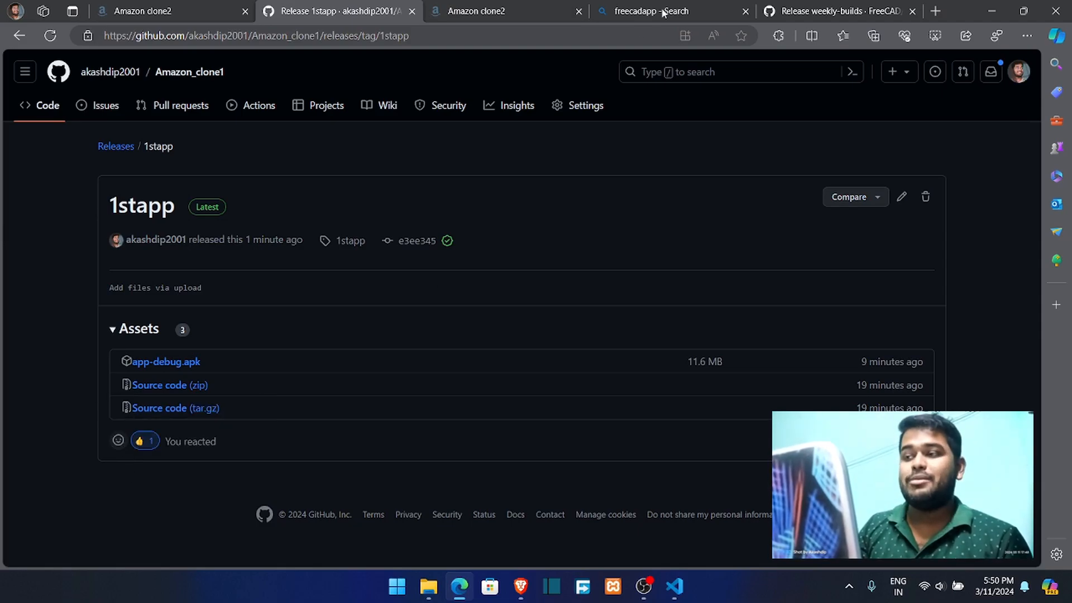
- Review the description, legend and asset list of FreeCAD's weekly-builds release
left_click(883, 11)
scroll(395, 207, "up", 3)
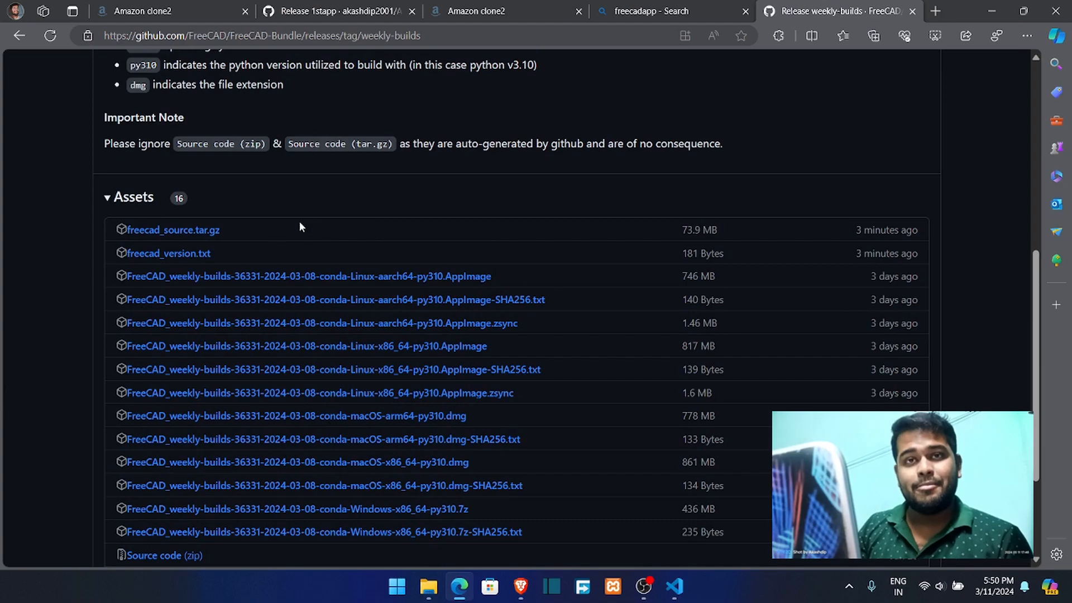
scroll(233, 239, "up", 7)
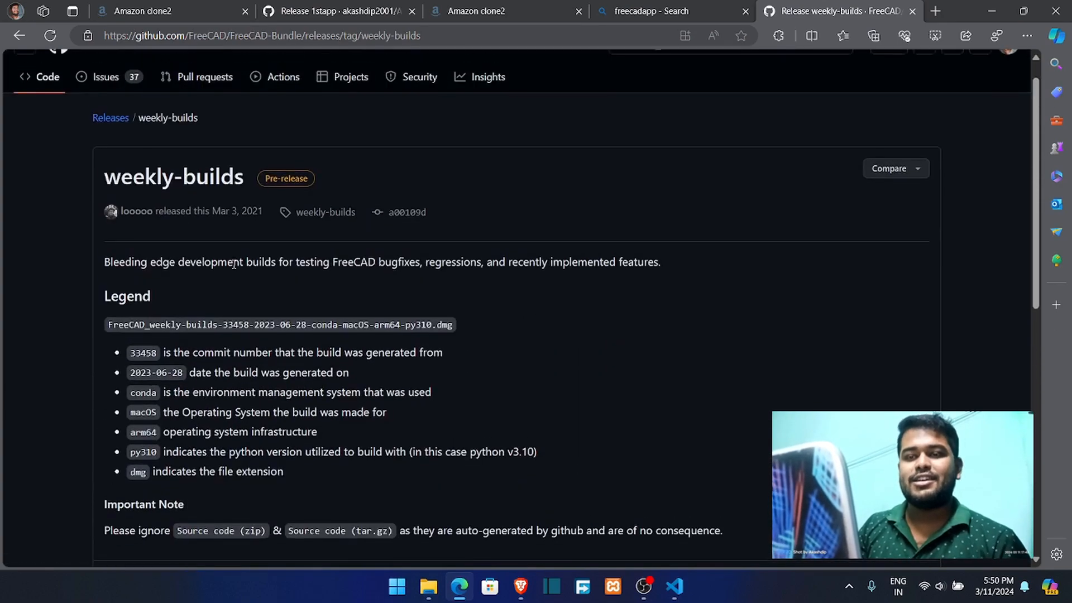
scroll(233, 264, "down", 2)
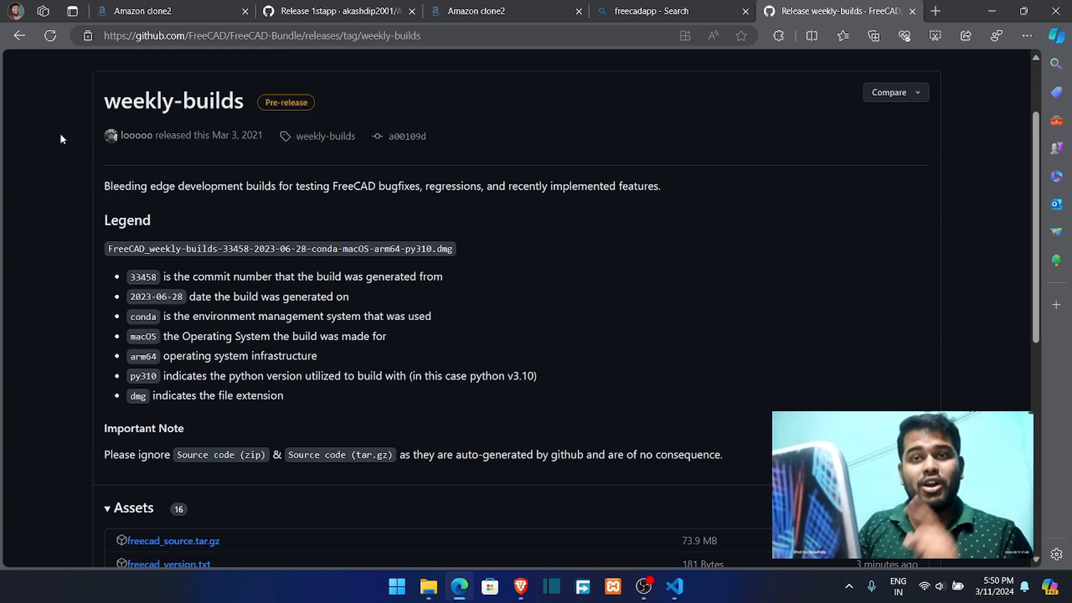
left_click_drag(112, 176, 429, 455)
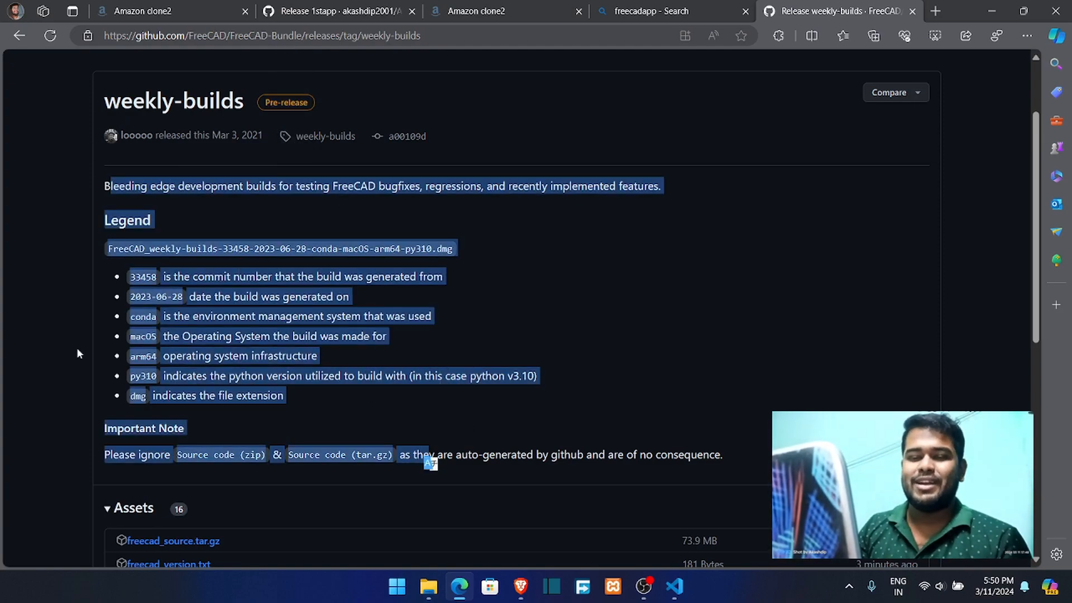
left_click(180, 335)
scroll(240, 343, "down", 5)
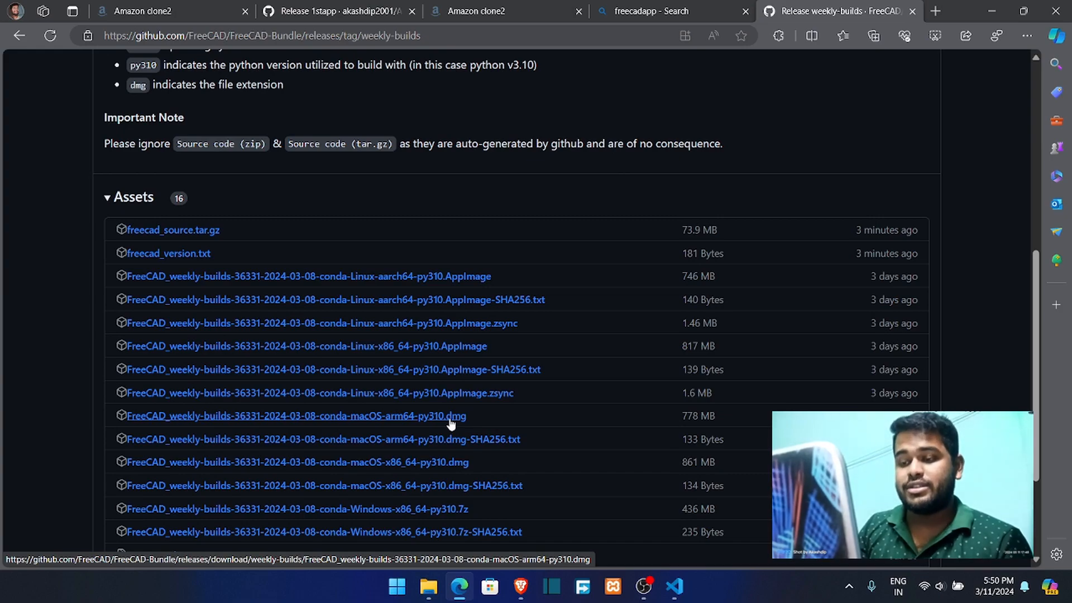
scroll(452, 424, "down", 2)
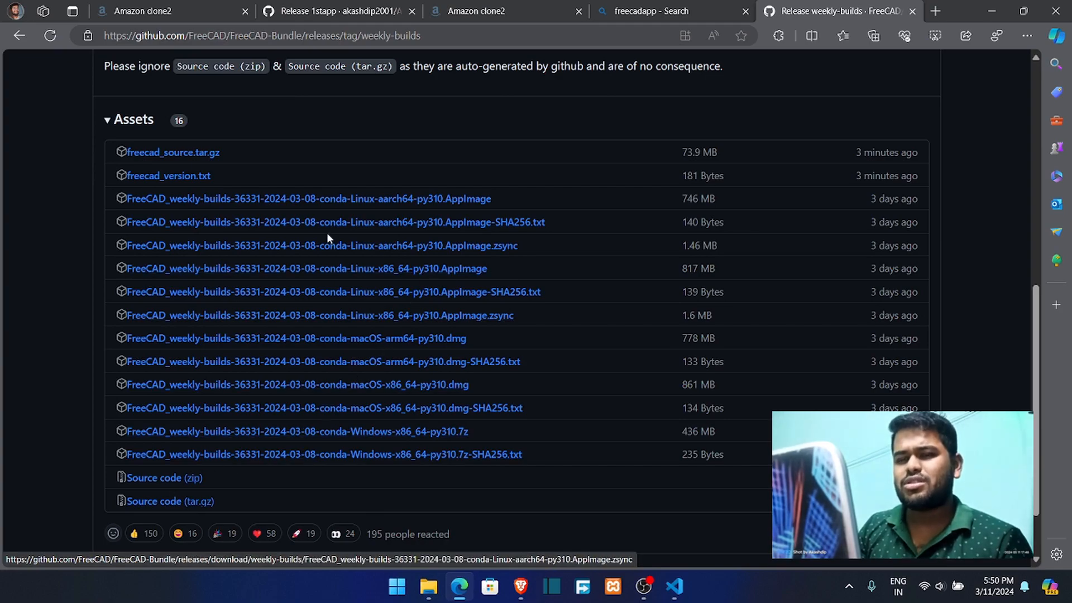
scroll(197, 198, "up", 8)
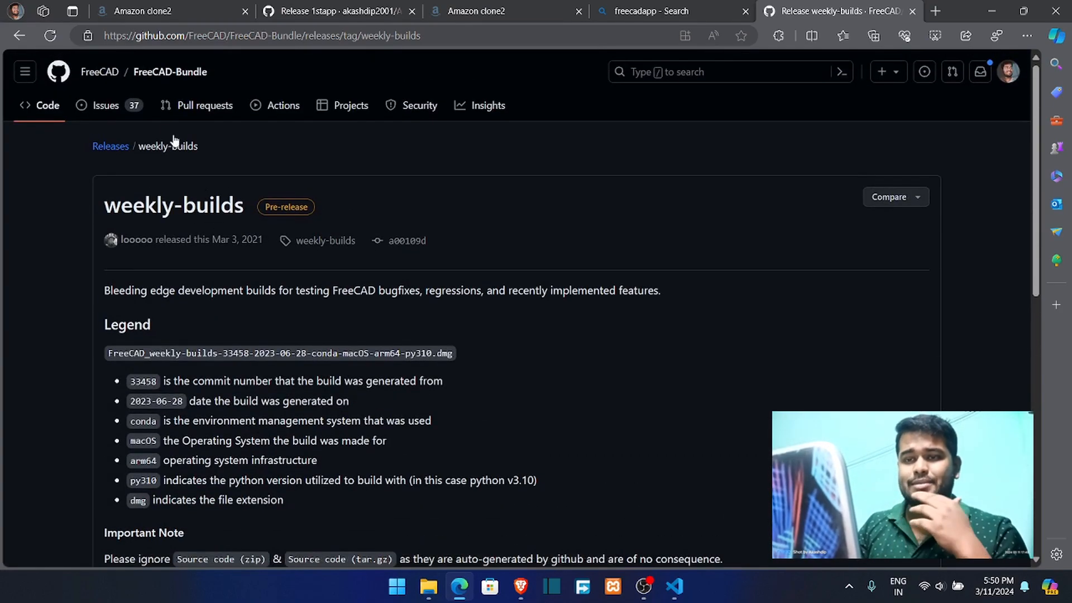
- Close the FreeCAD release and search pages and return to the 1stapp release of Amazon_clone1
key("ctrl+w")
left_click(349, 14)
middle_click(619, 12)
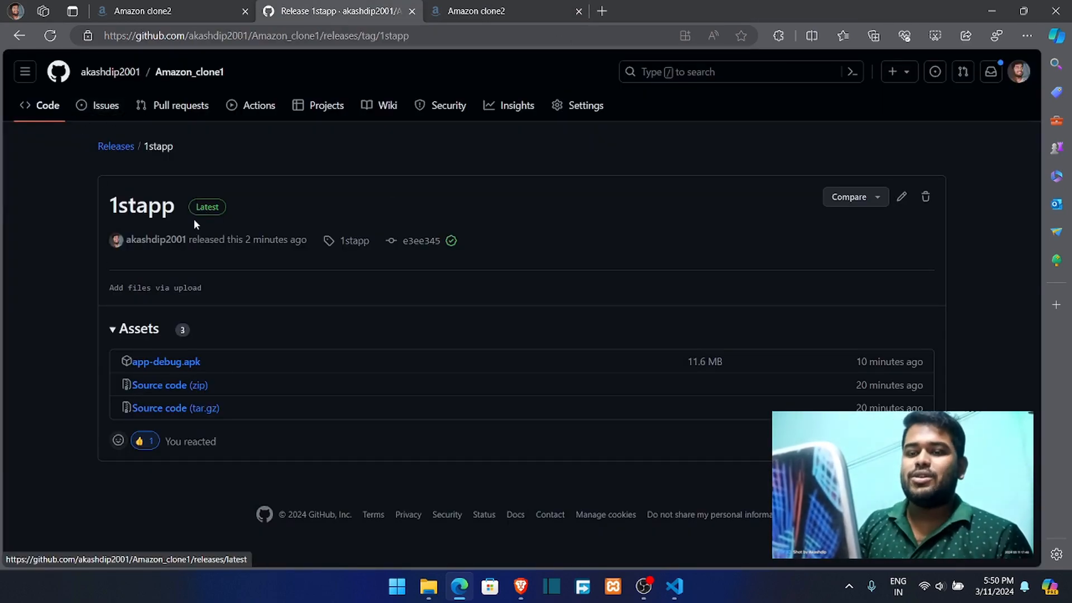
- Copy the 1stapp release's web address and open it in a new InPrivate window to check public access
left_click(276, 37)
right_click(261, 38)
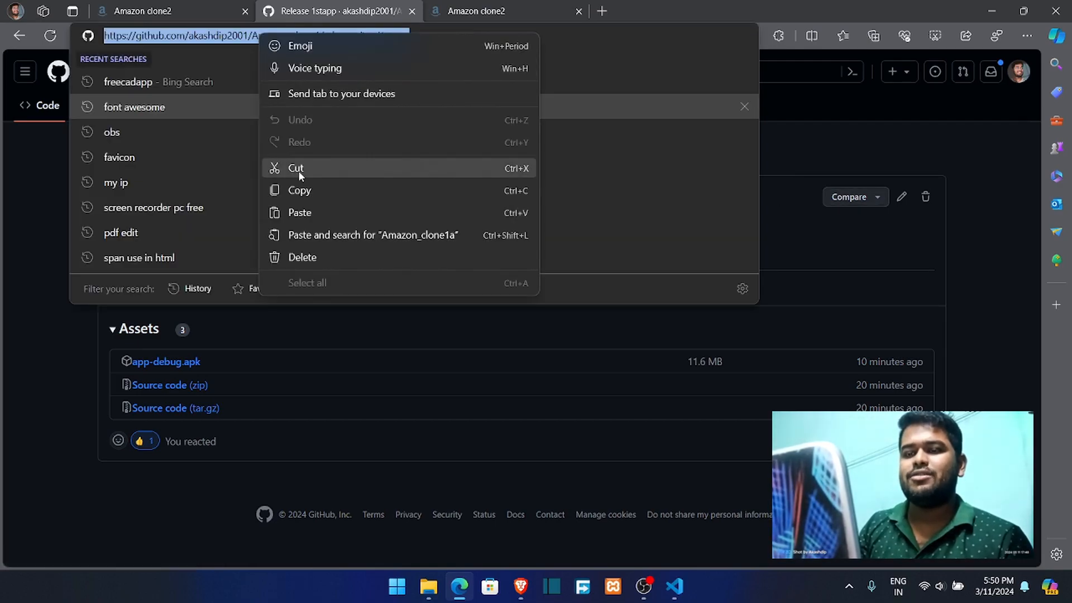
left_click(305, 190)
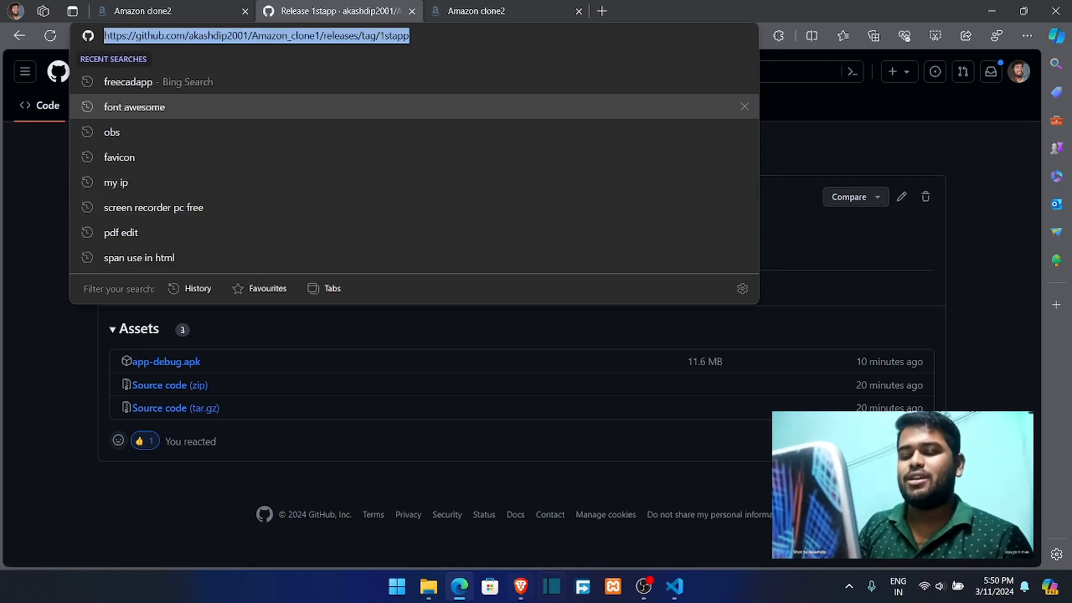
left_click(1027, 37)
left_click(842, 104)
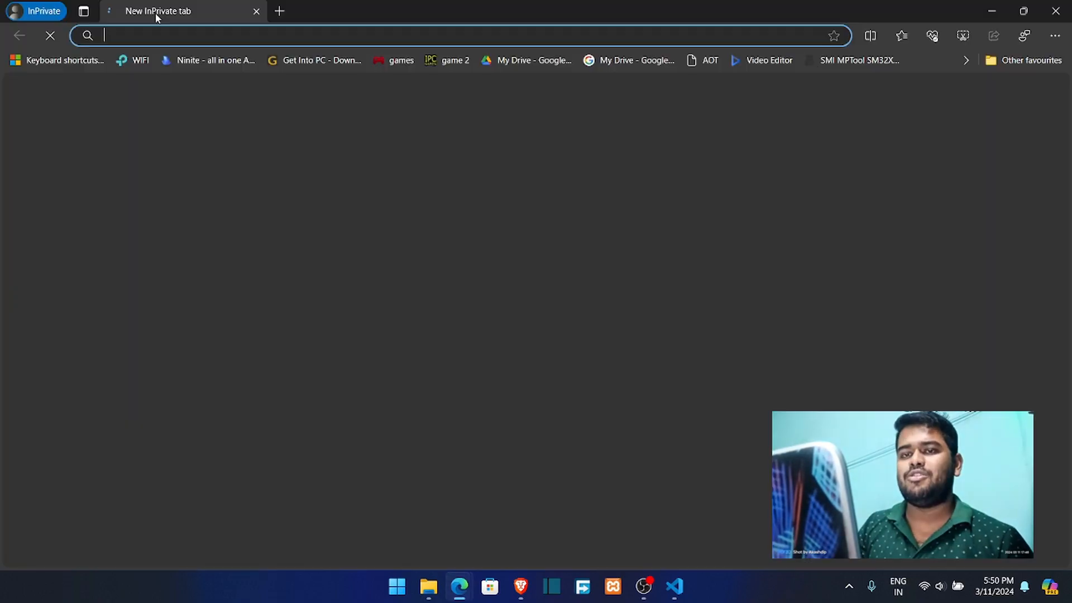
key("ctrl+v")
key("Return")
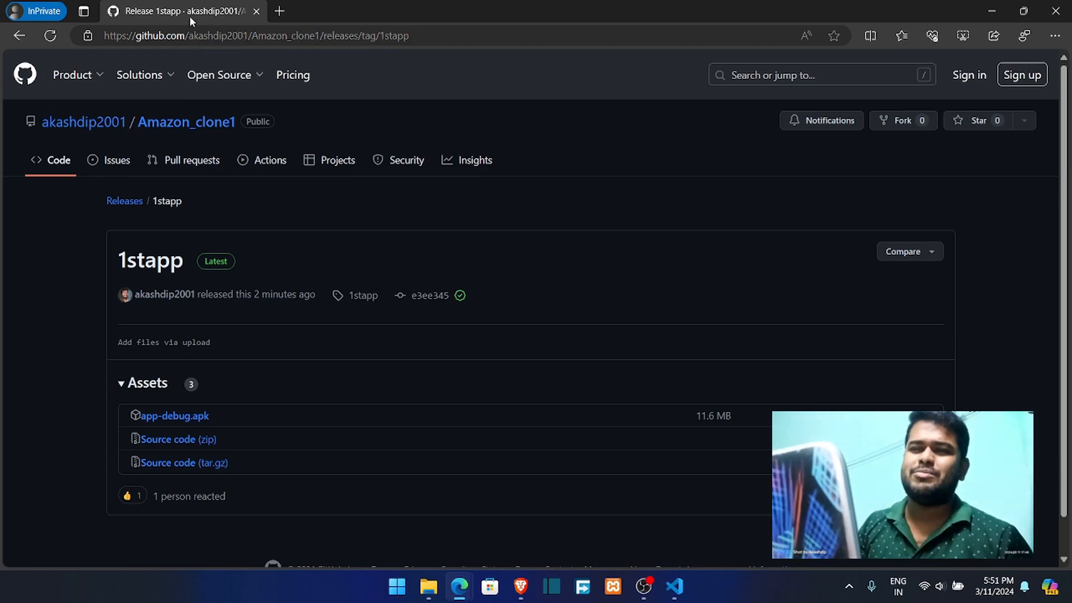
- Delete the 1stapp release in the signed-in window and check the Releases section on the Amazon_clone1 code page
key("alt+Tab")
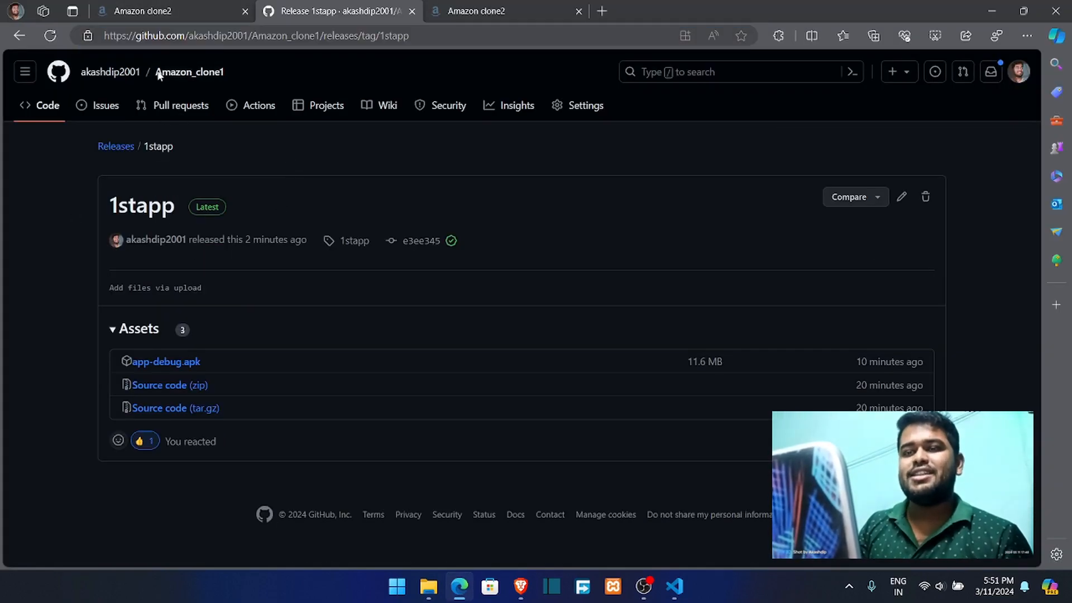
left_click(926, 197)
left_click(604, 352)
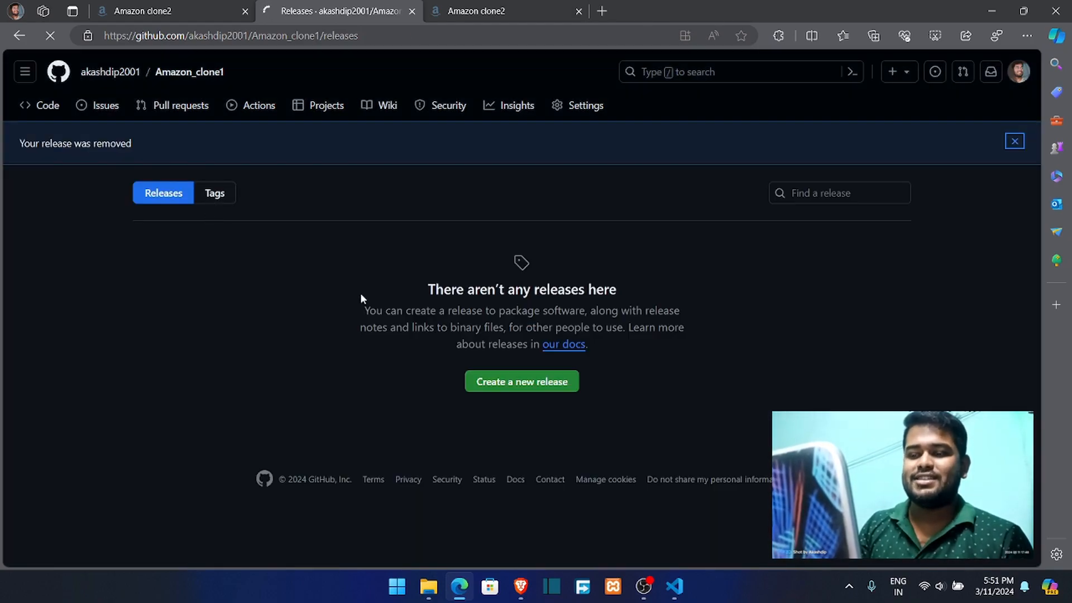
left_click(51, 108)
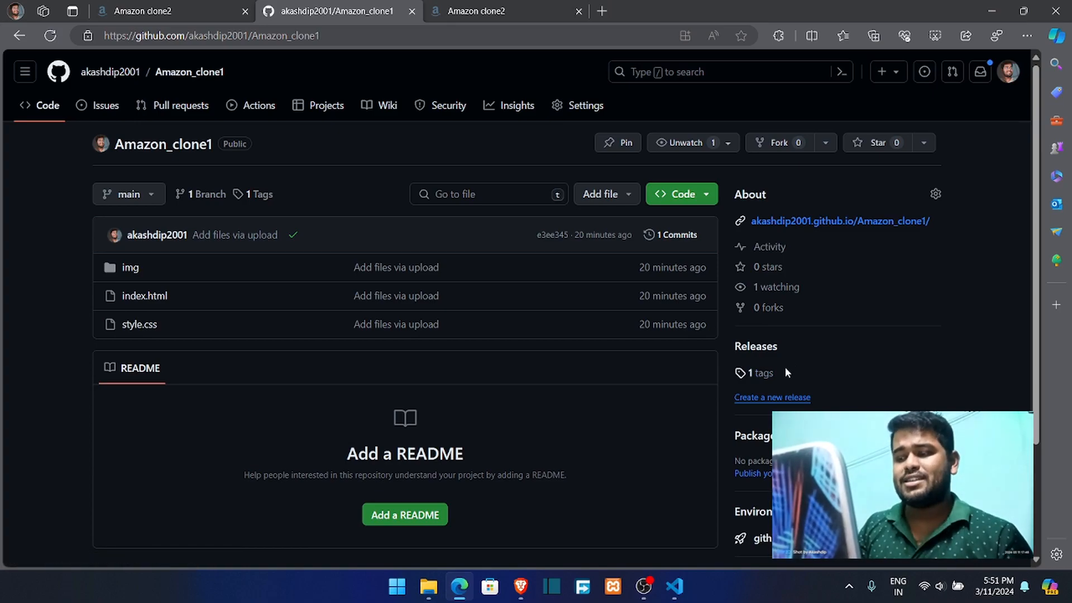
scroll(814, 378, "down", 3)
scroll(814, 378, "up", 3)
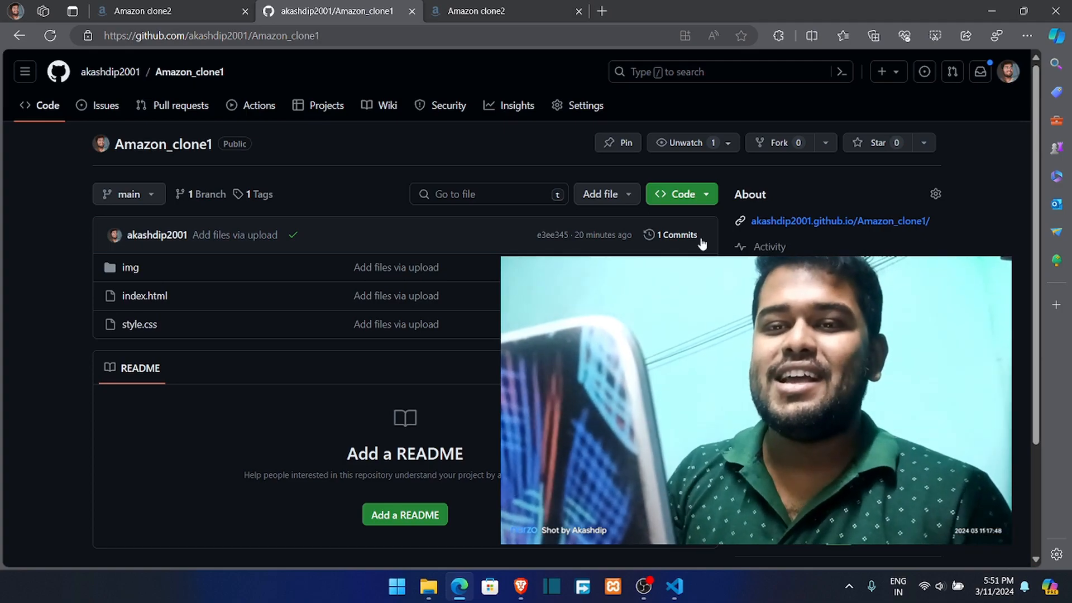
left_click(893, 77)
left_click(931, 99)
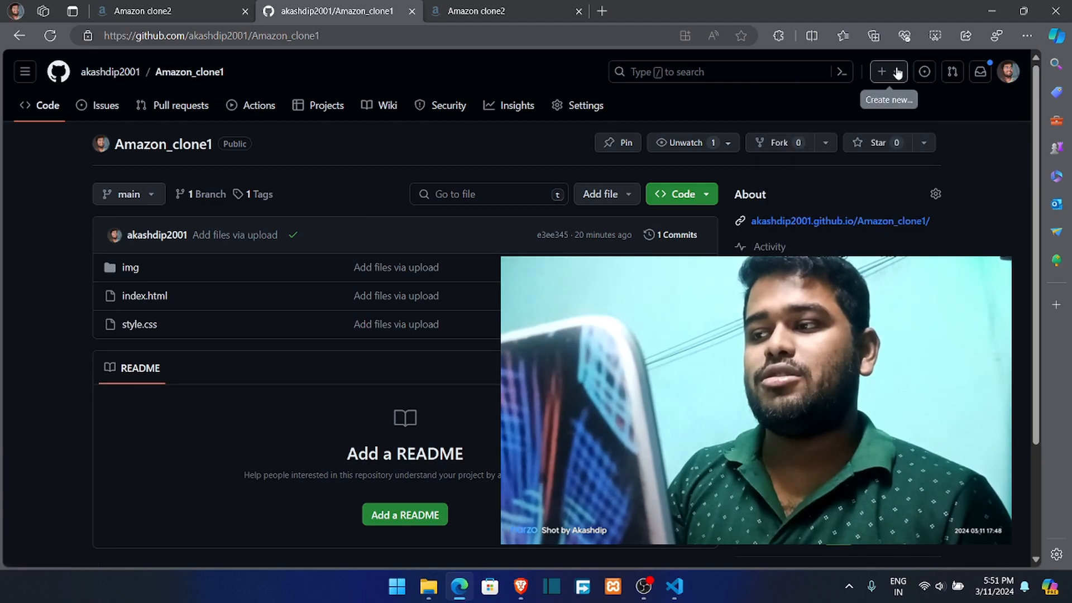
left_click(896, 73)
left_click(918, 97)
left_click(893, 78)
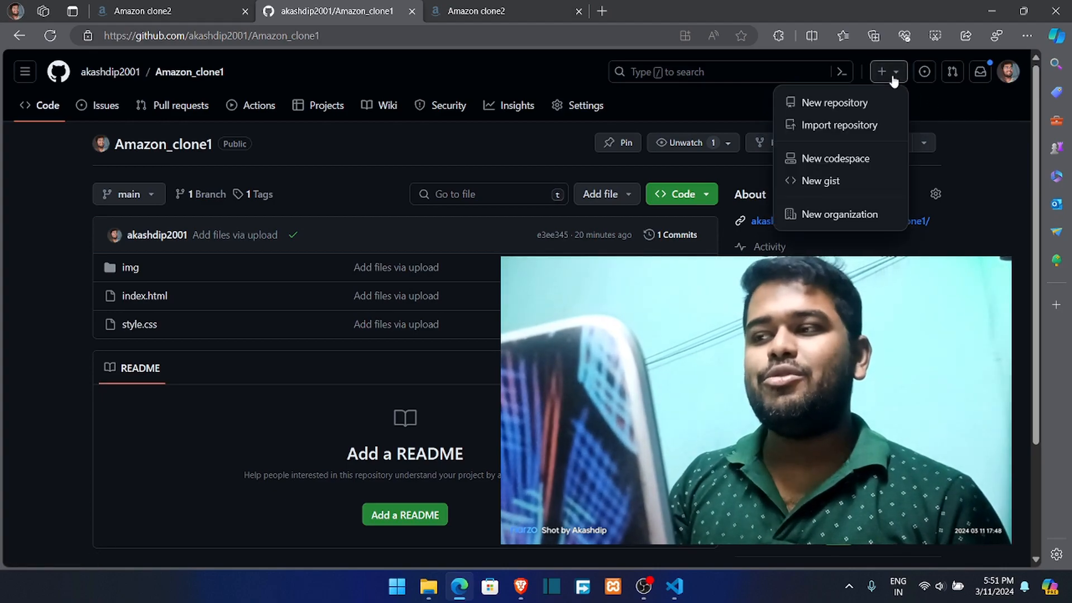
left_click(916, 102)
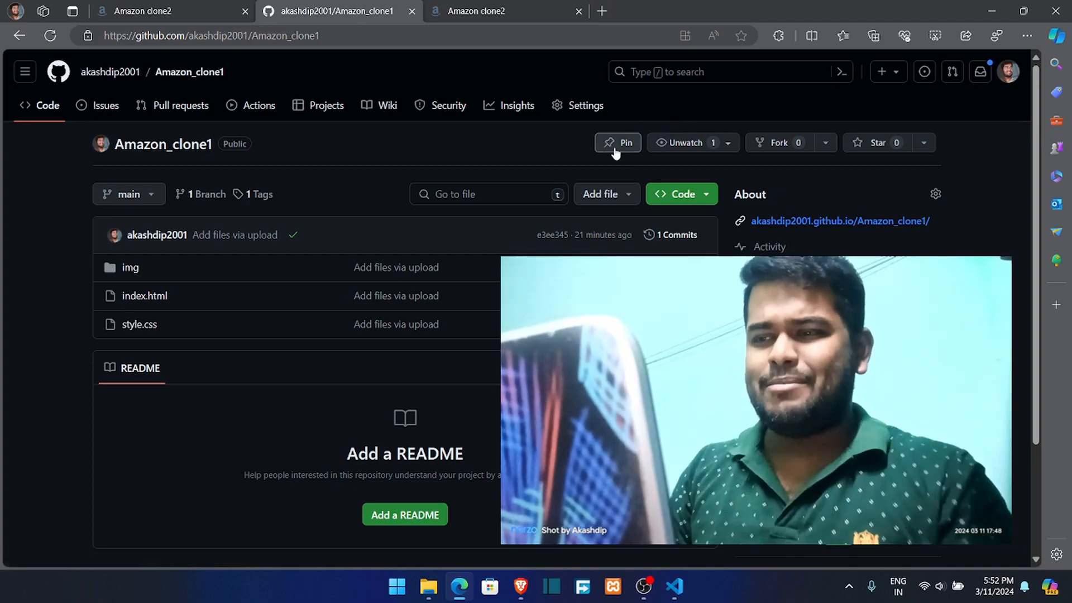
- Star the Amazon_clone1 repository and remove the star again
left_click(878, 143)
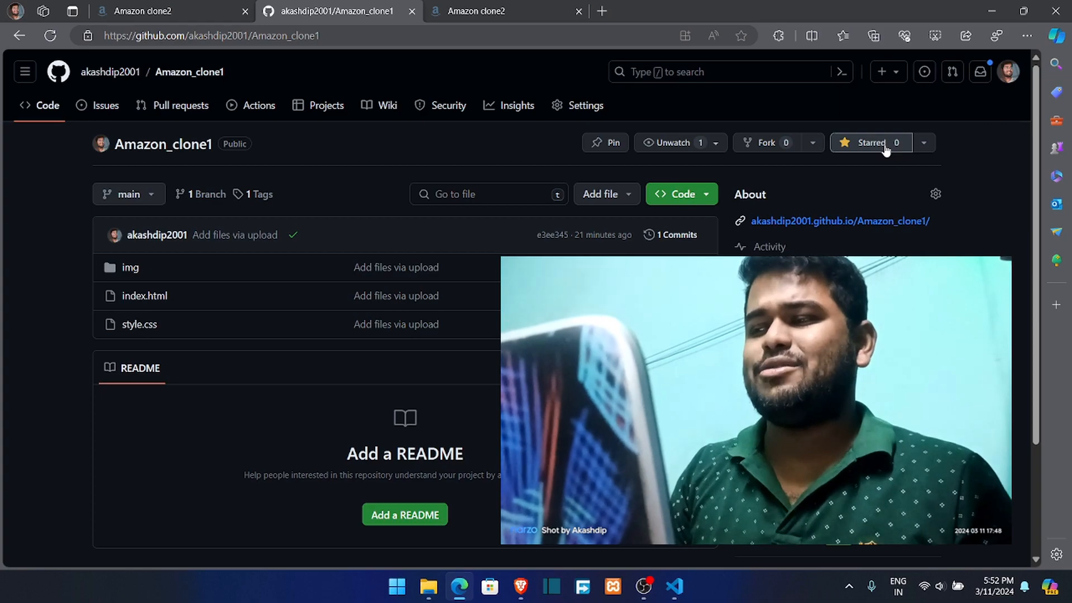
left_click(884, 146)
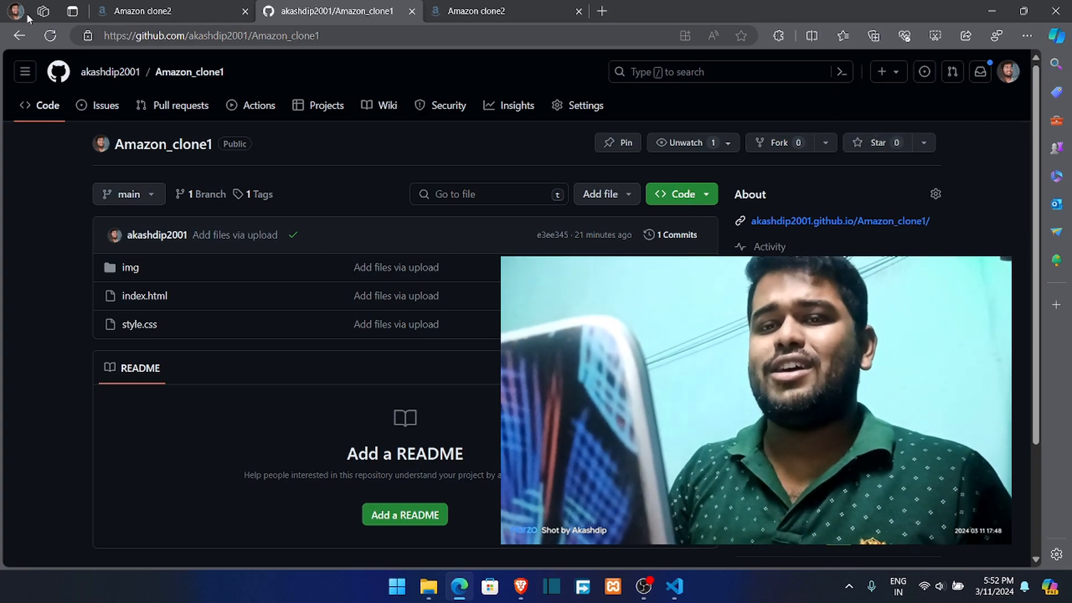
- Open the repository owner's GitHub profile and look over its Achievements badges
left_click(111, 73)
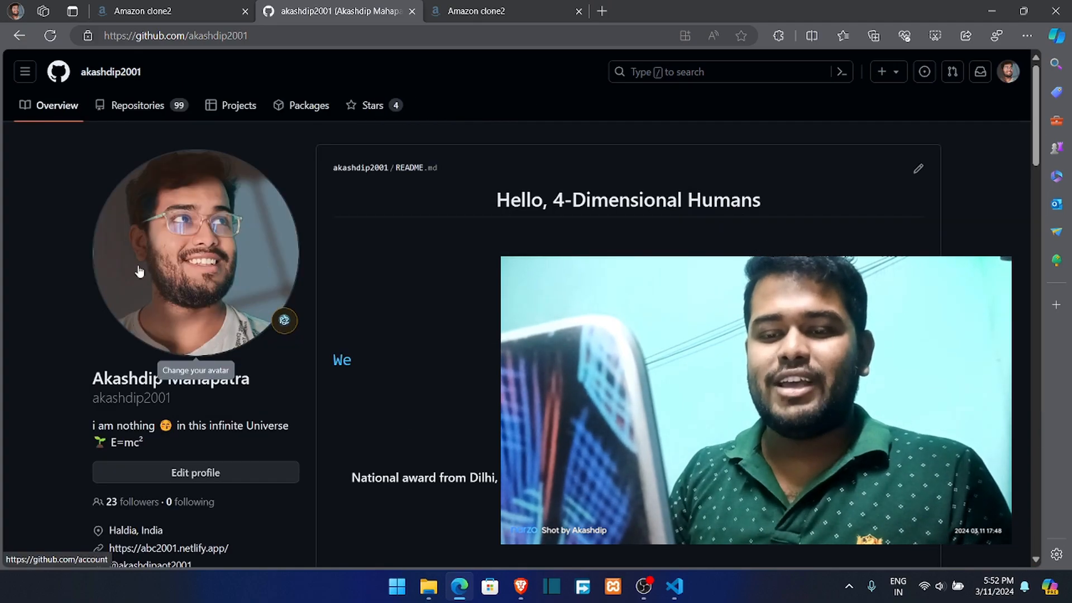
scroll(140, 272, "down", 4)
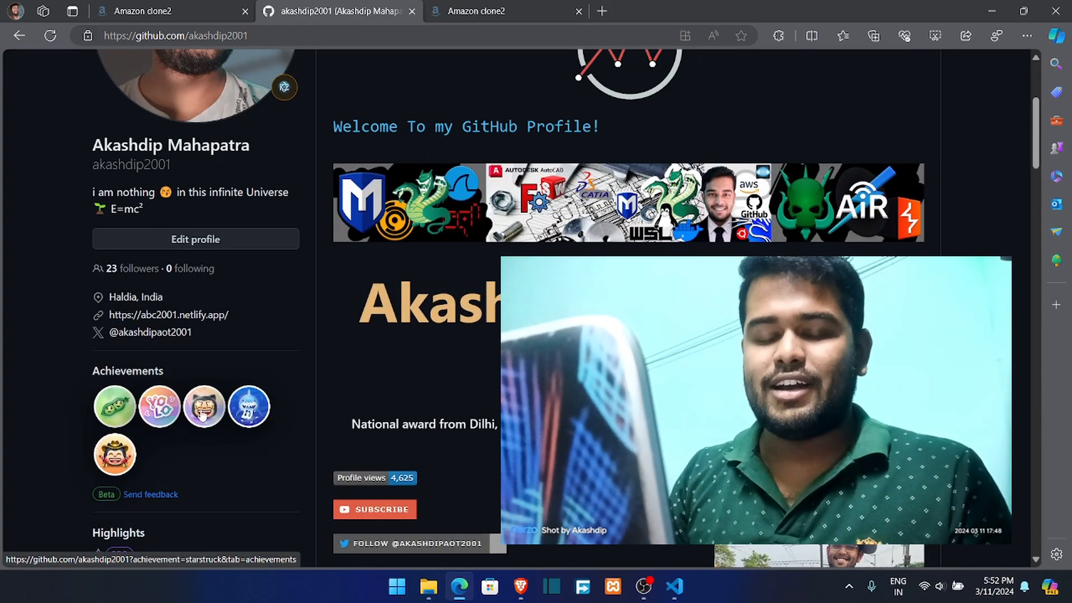
mouse_move(203, 415)
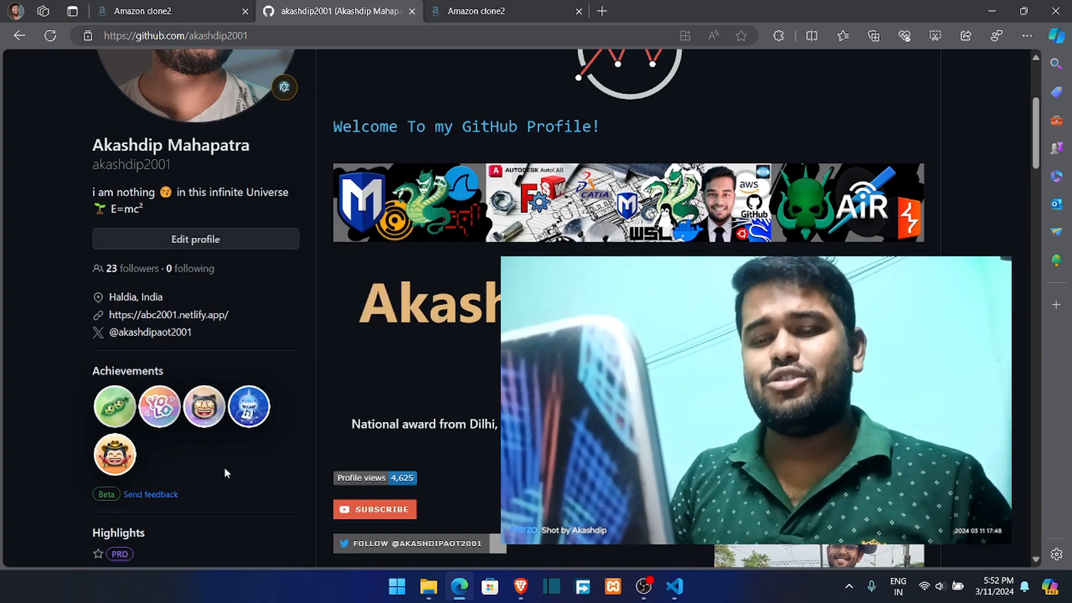
scroll(267, 346, "up", 4)
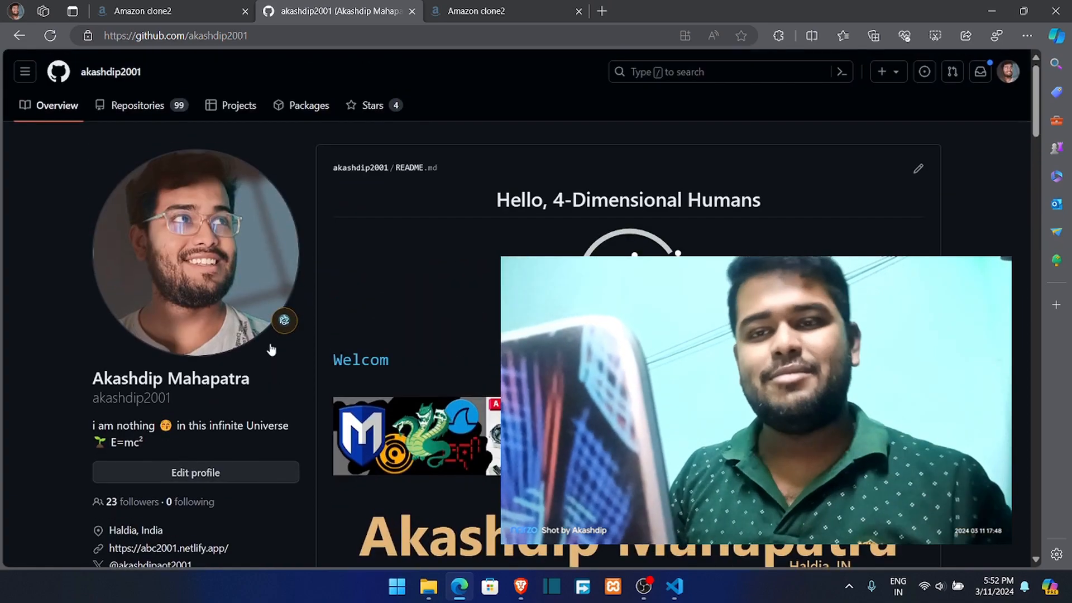